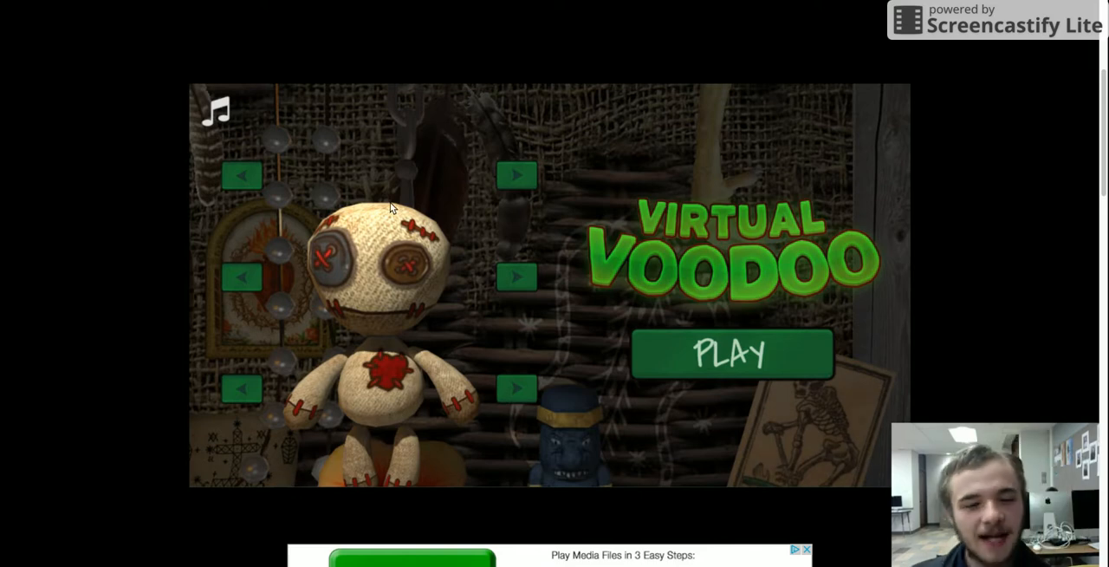
- Start a timed round from the title screen with PLAY
click(693, 347)
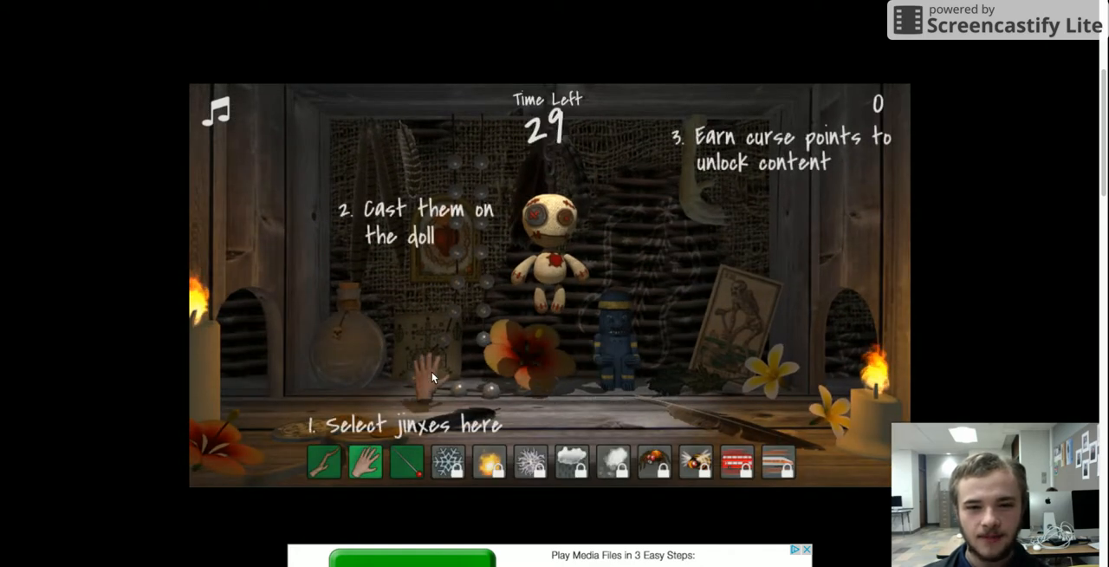
- Strike the hanging doll repeatedly for curse points, then fling it toward the upper right
click(553, 221)
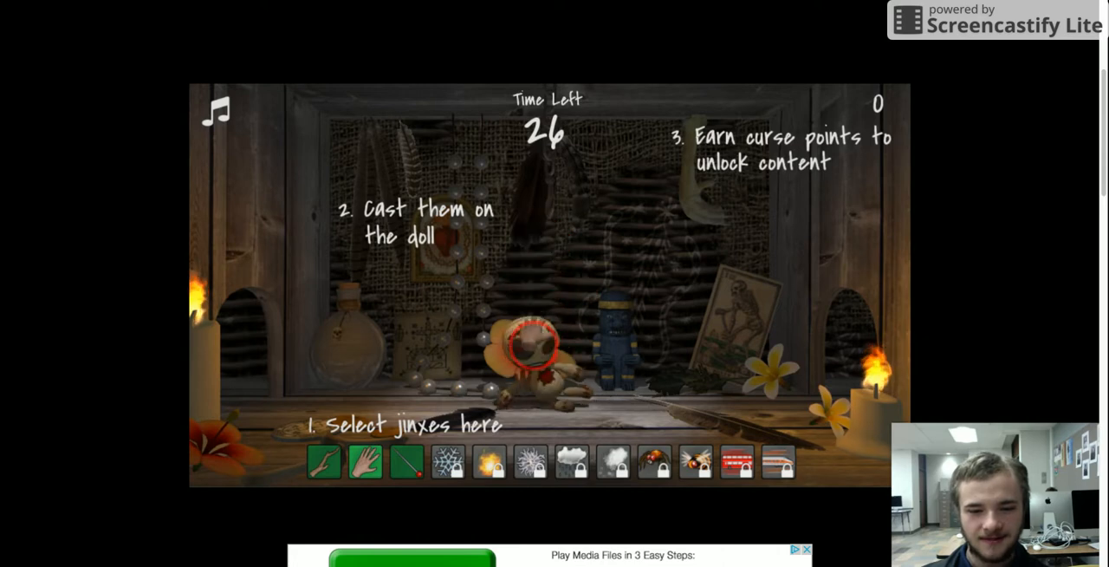
click(519, 362)
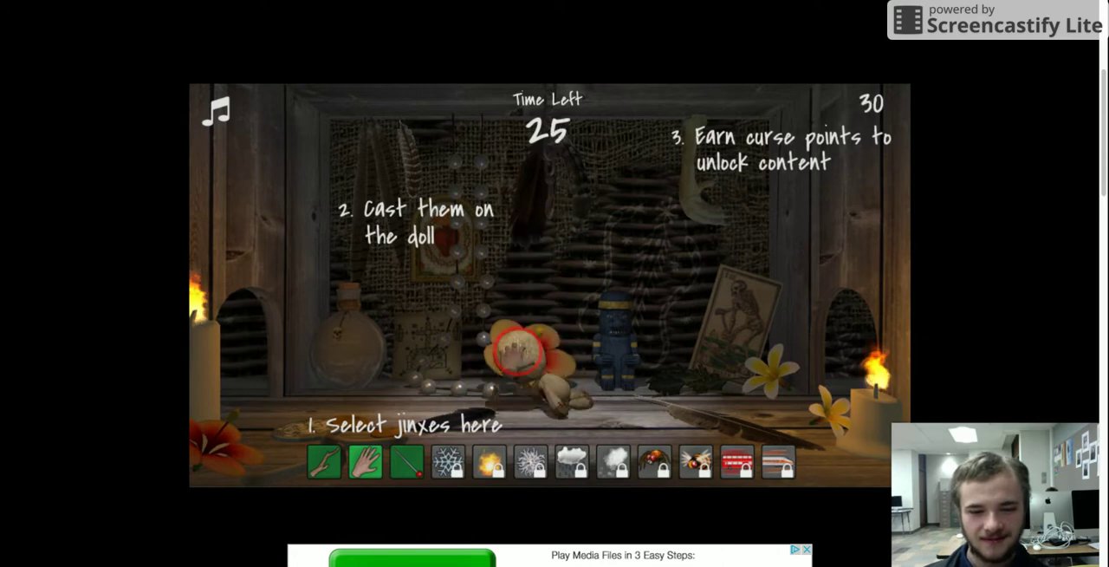
click(520, 406)
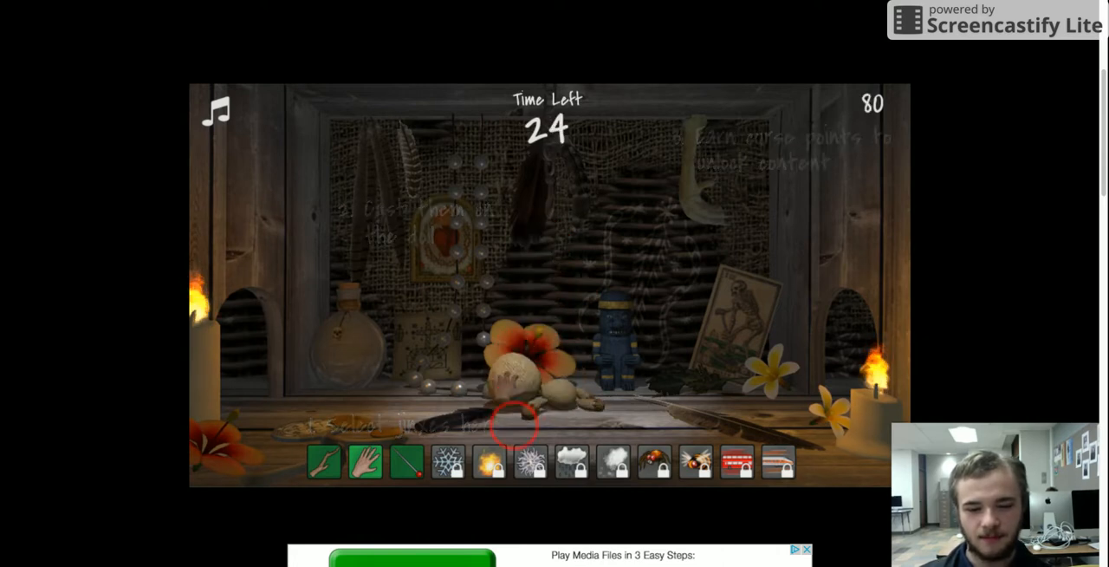
click(520, 406)
click(523, 404)
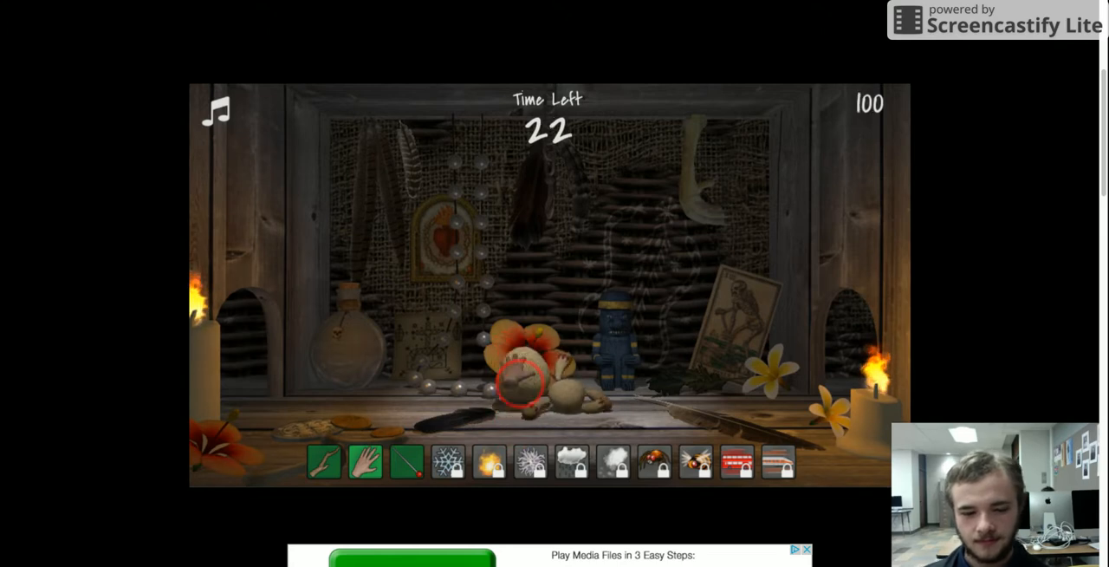
click(525, 405)
click(529, 405)
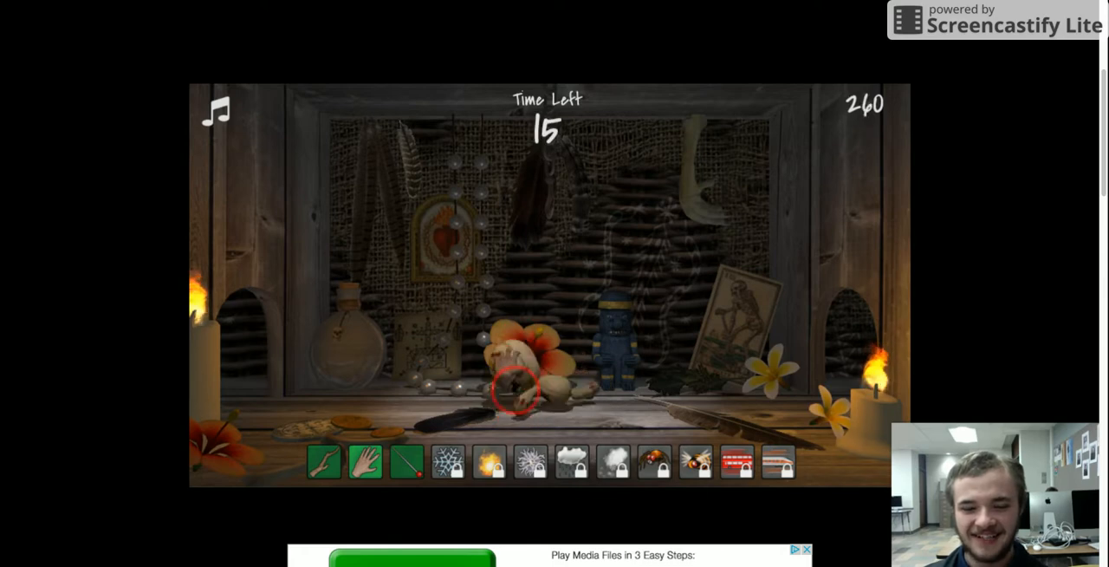
click(506, 390)
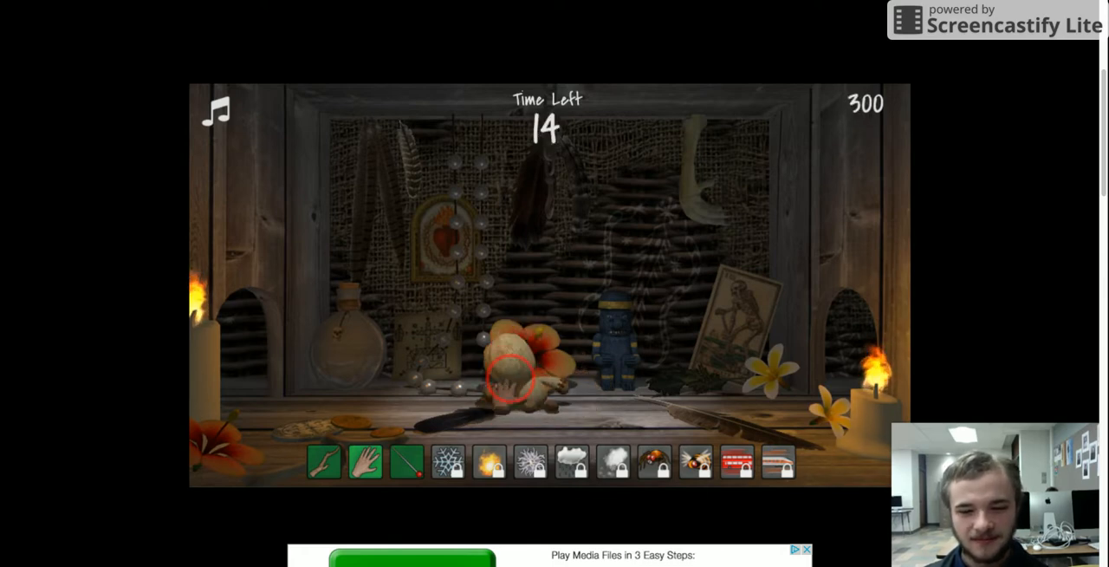
click(499, 416)
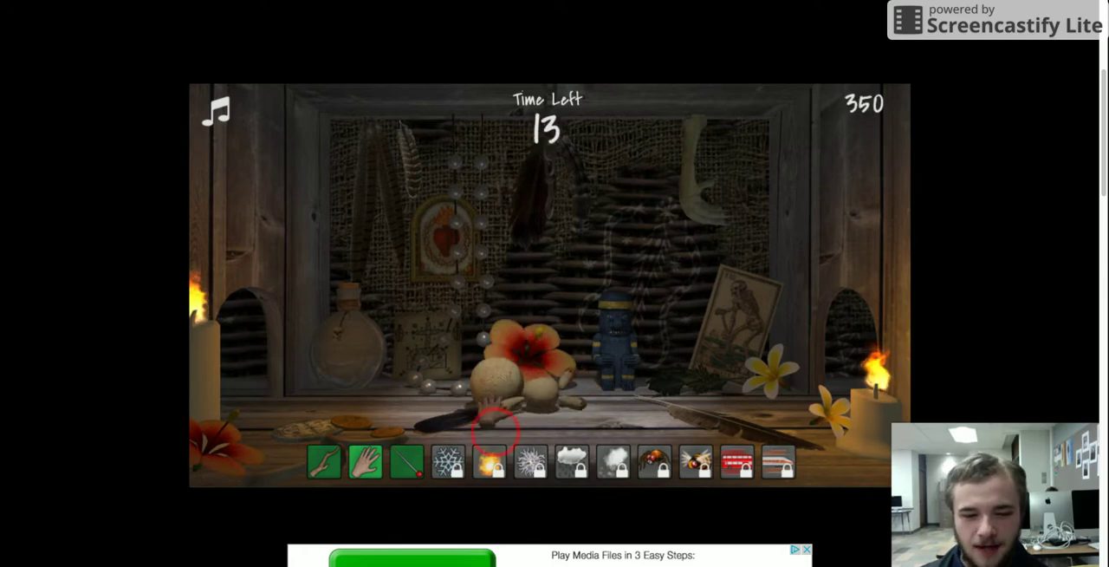
click(490, 347)
drag(475, 340, 641, 235)
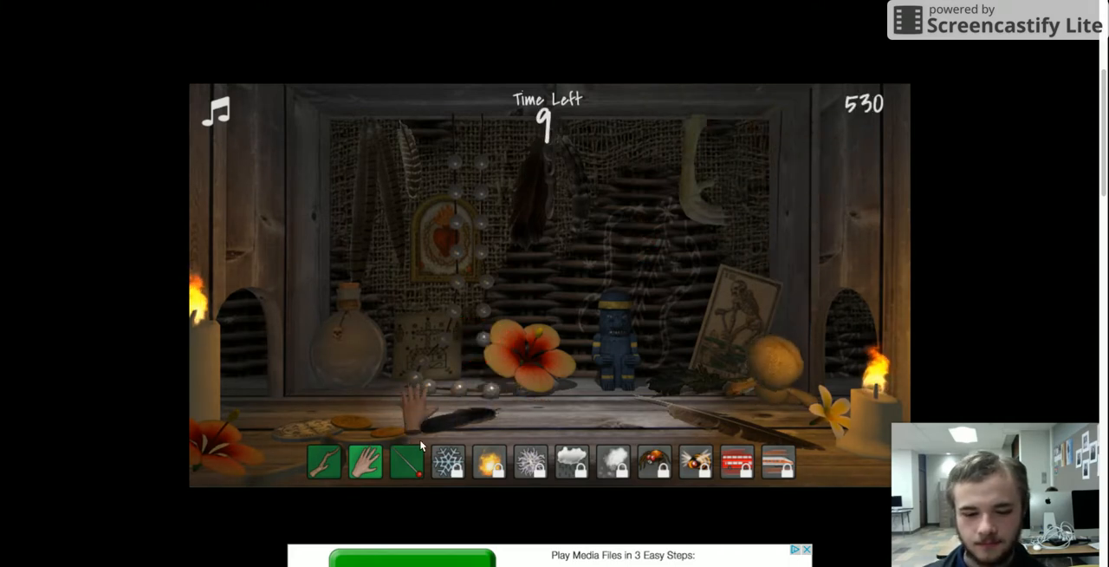
- Stick pins into the doll and toss it along the shelf toward the idol and flower
click(408, 459)
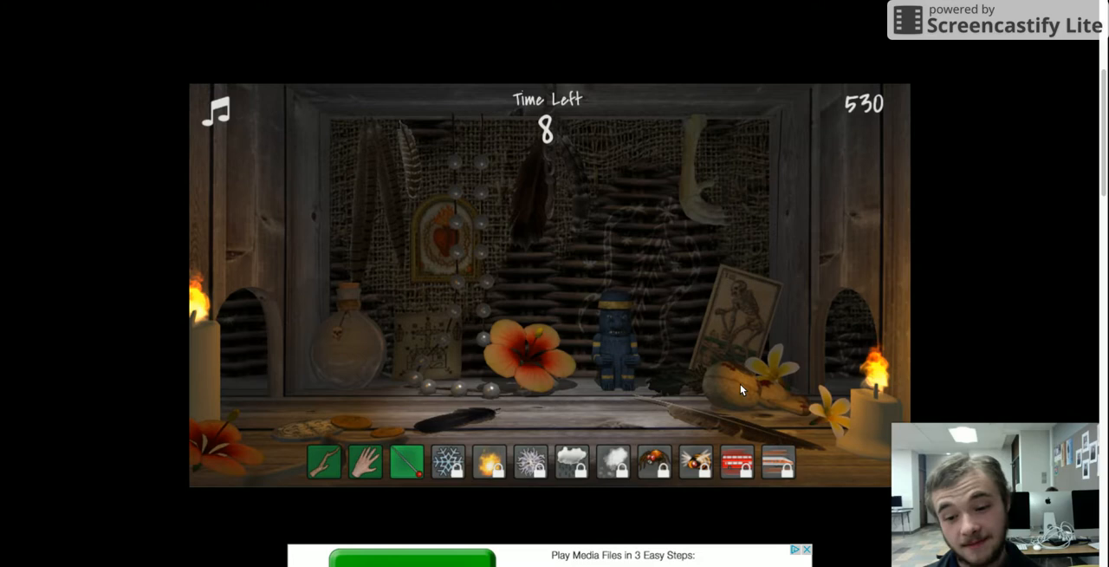
click(740, 384)
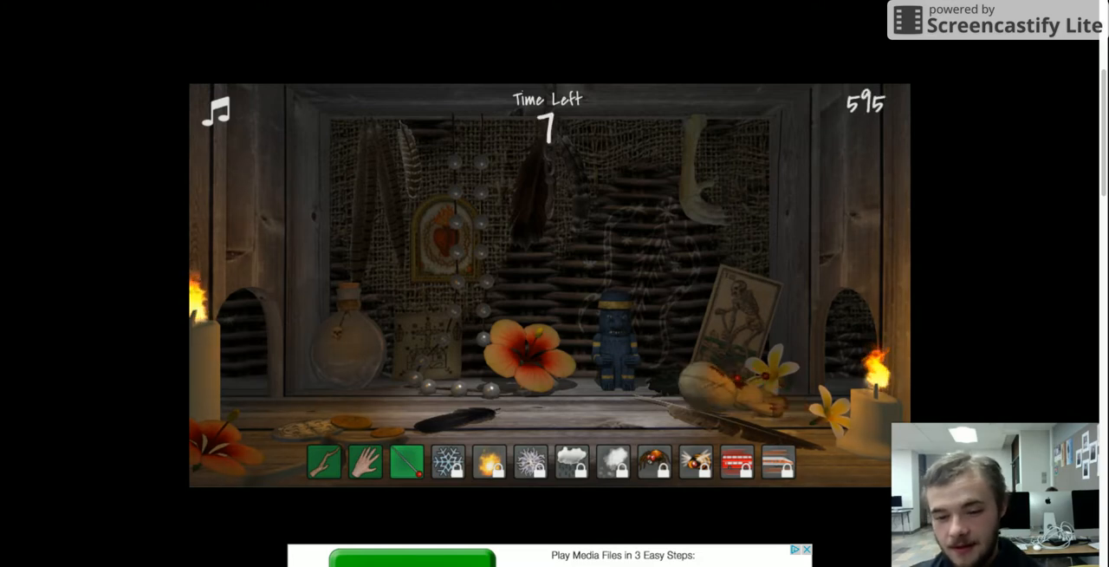
mouse_move(741, 384)
mouse_down()
mouse_move(664, 397)
mouse_move(520, 329)
mouse_up()
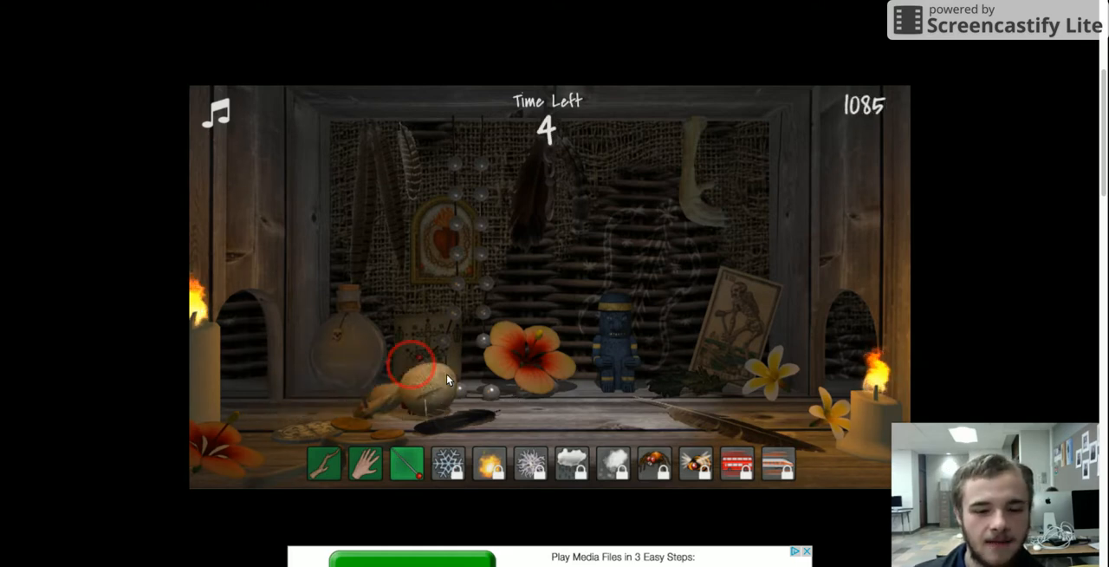
mouse_move(514, 385)
mouse_down()
mouse_move(595, 400)
mouse_move(659, 391)
mouse_up()
drag(556, 385, 712, 393)
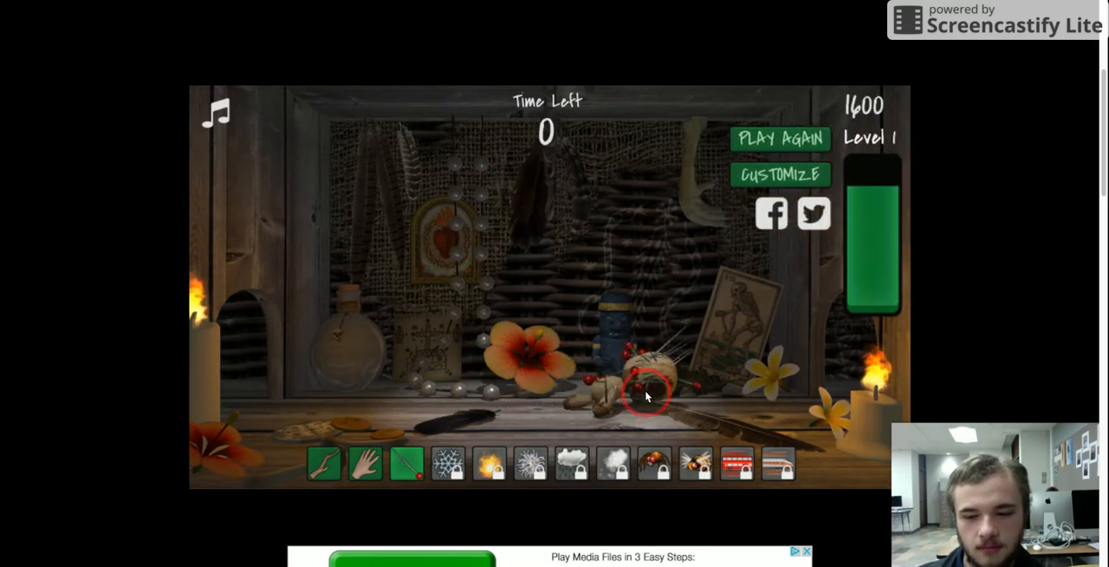
- Switch jinxes and toss the doll around near the tarot card as the round ends
click(324, 465)
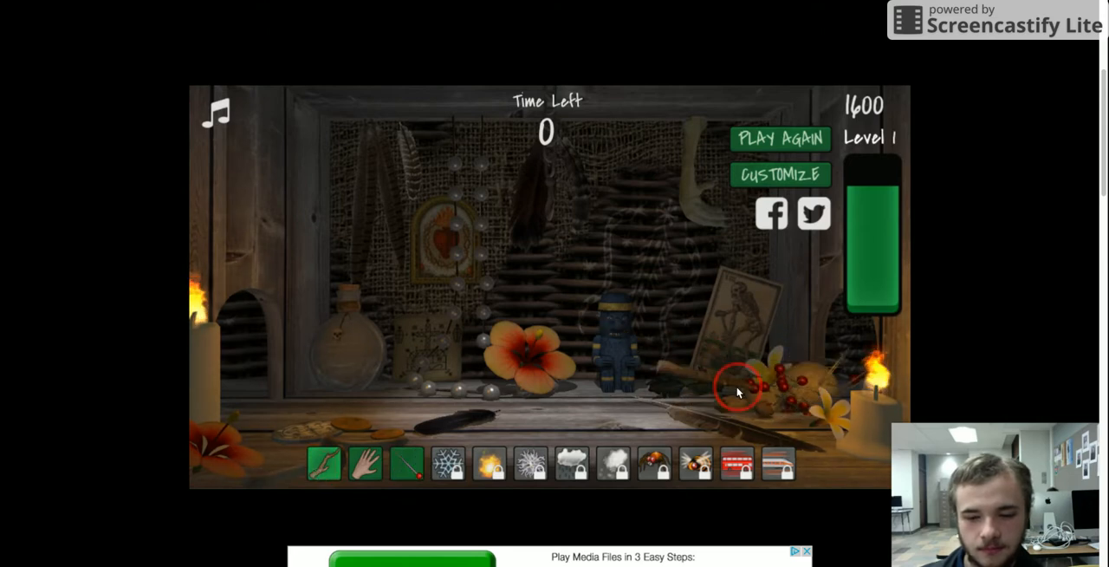
drag(732, 403, 766, 349)
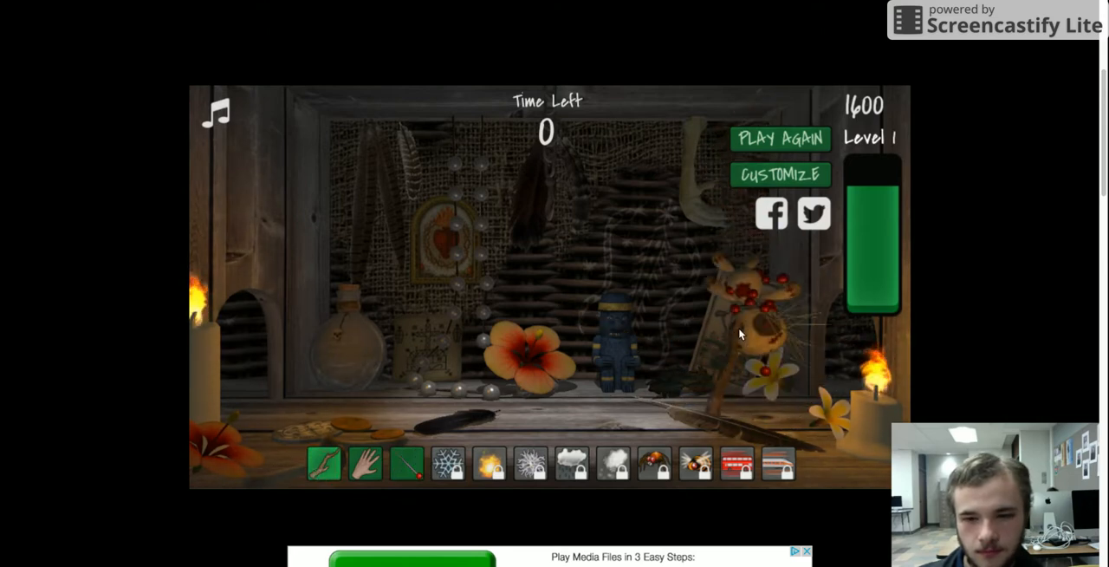
click(750, 354)
click(789, 366)
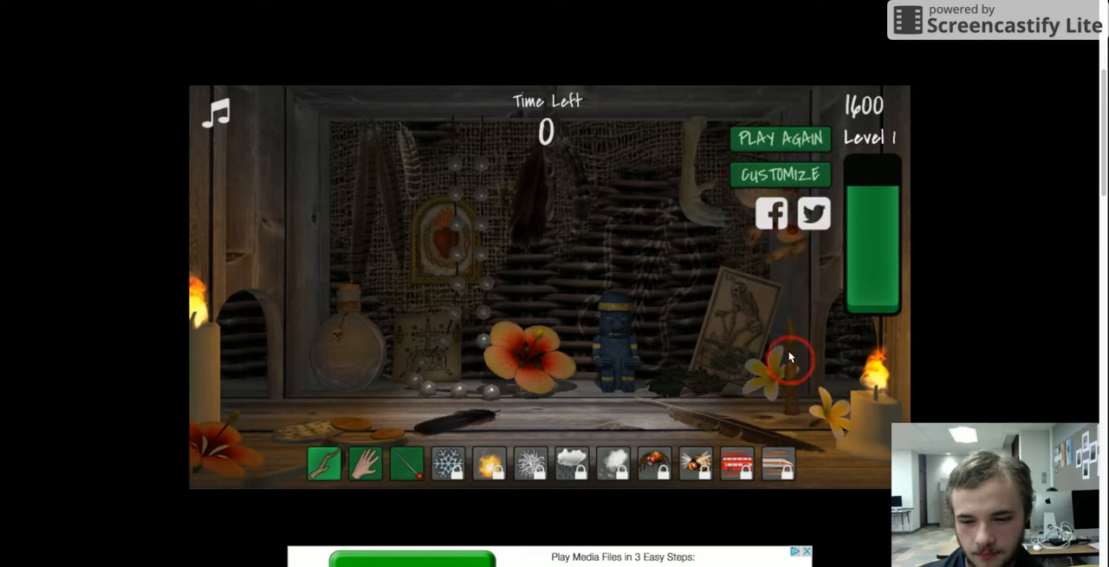
- Begin a new round and pin the hanging doll until it drops to the shelf
click(758, 152)
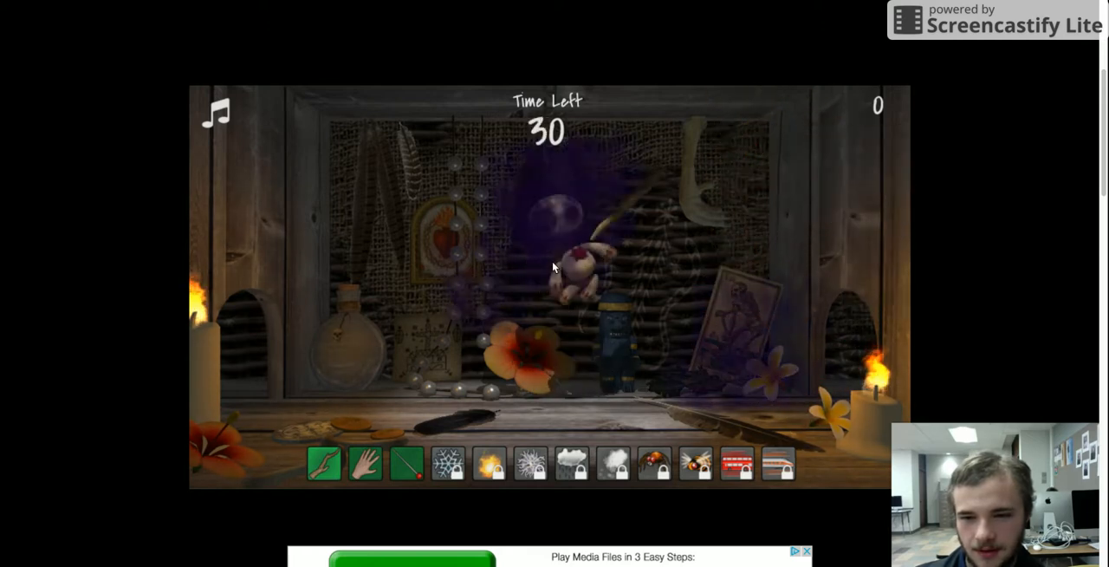
click(414, 462)
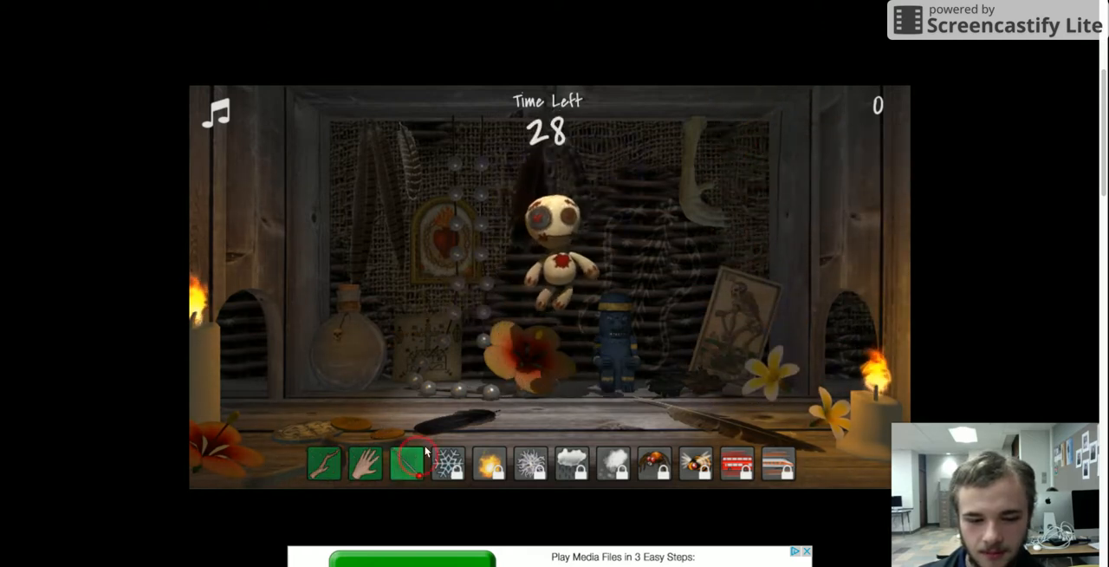
click(547, 231)
click(546, 234)
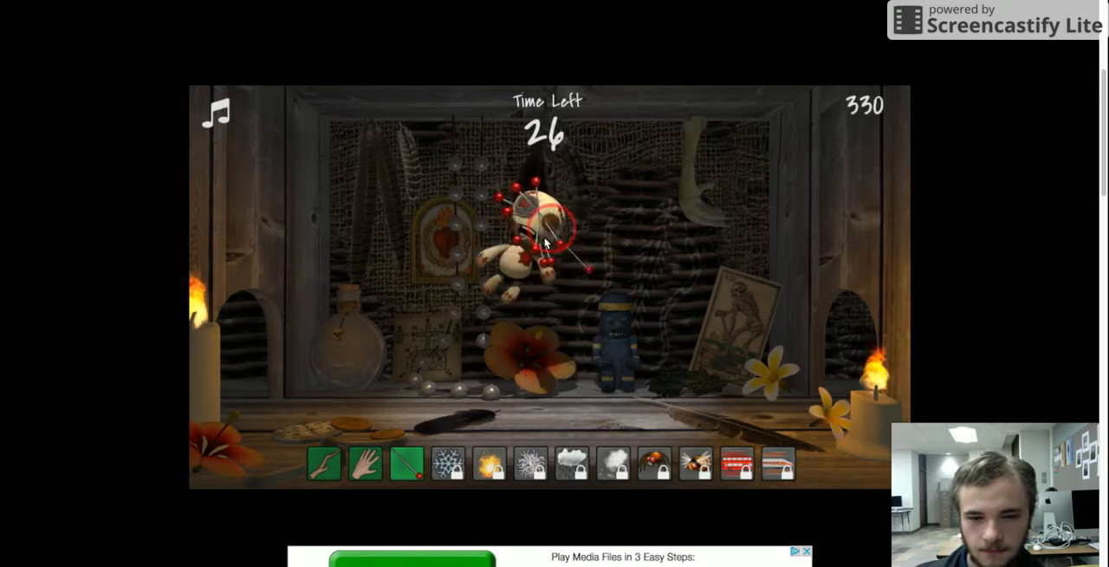
click(537, 241)
click(559, 241)
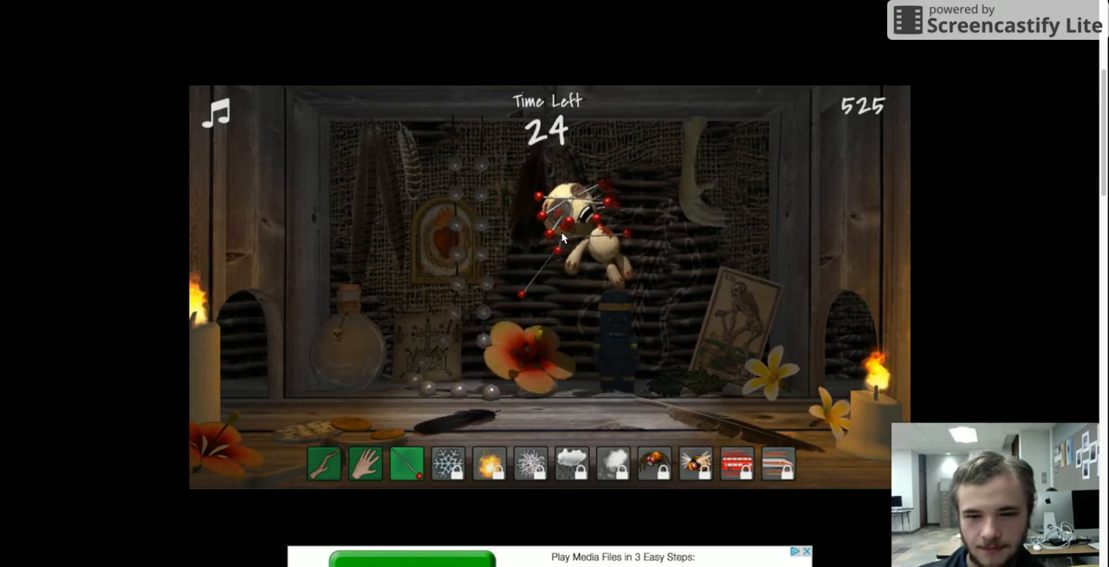
click(568, 241)
click(524, 232)
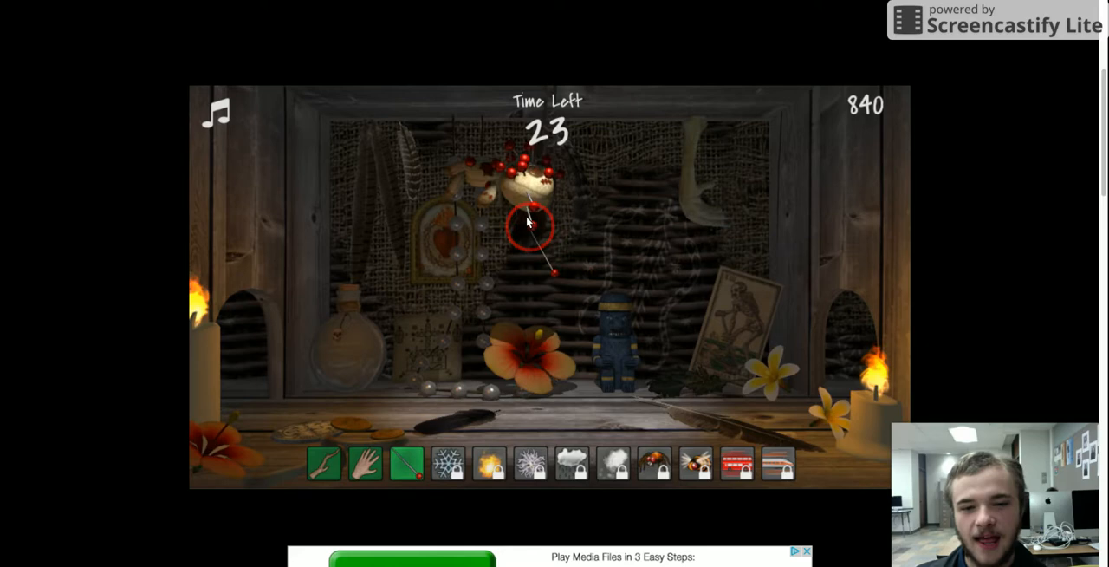
click(520, 235)
click(554, 251)
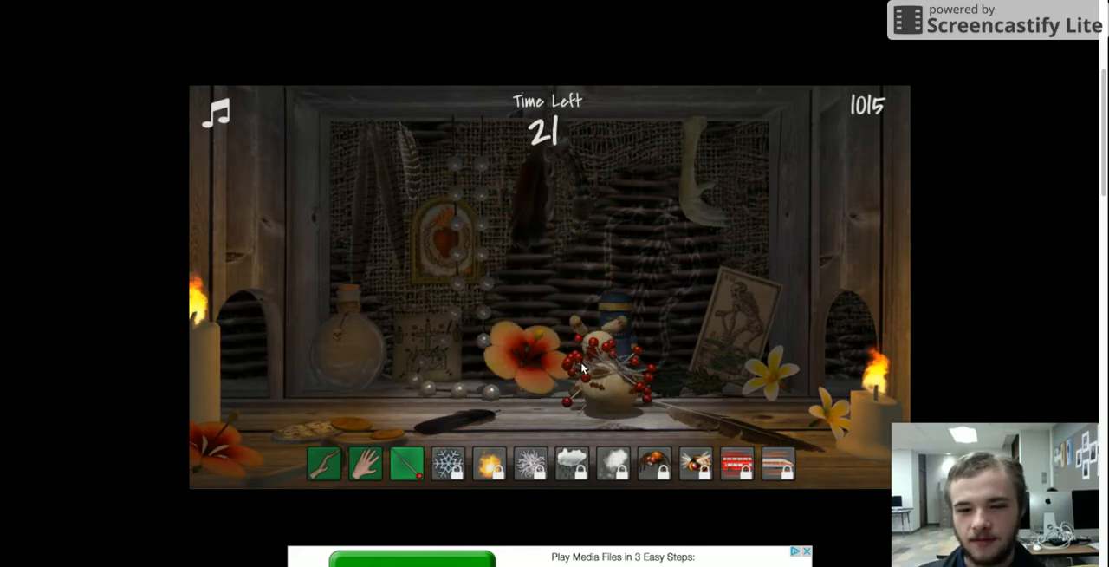
click(609, 375)
- Keep pinning the doll as it slides right across the shelf for points
click(635, 384)
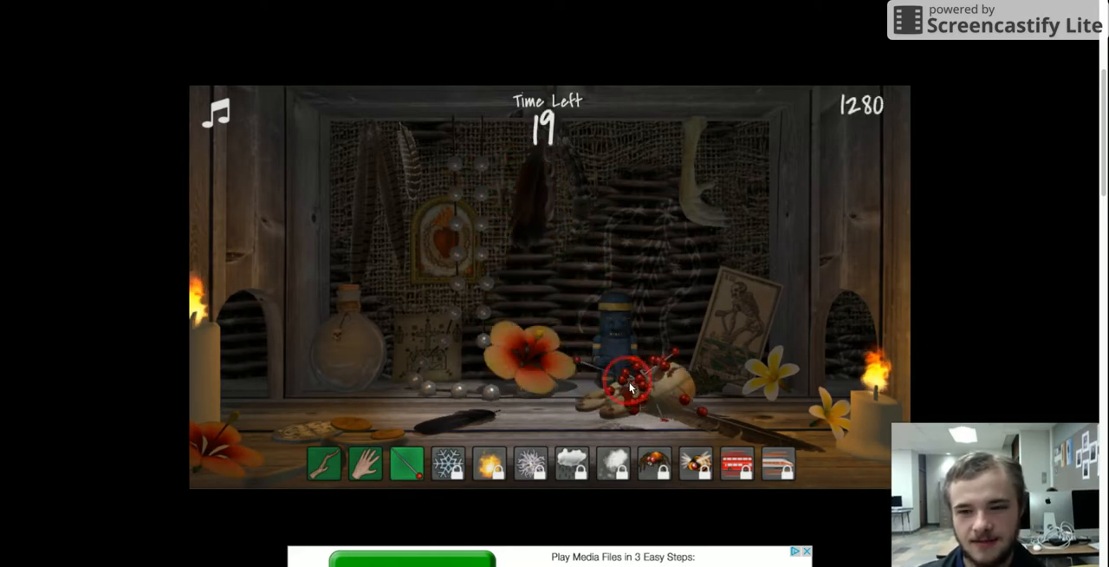
click(685, 388)
click(725, 387)
click(763, 385)
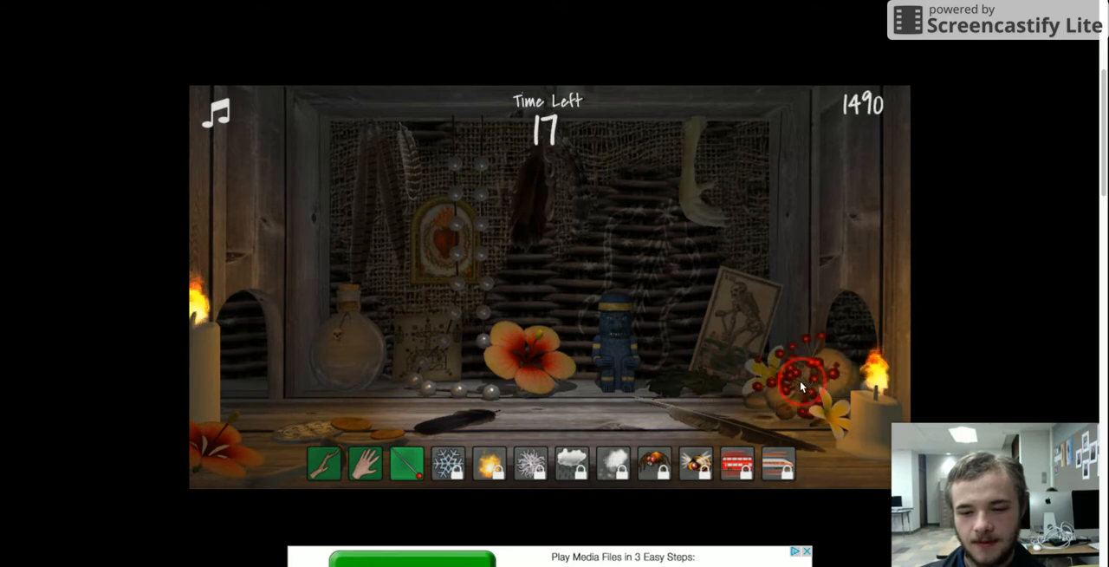
click(800, 376)
click(797, 373)
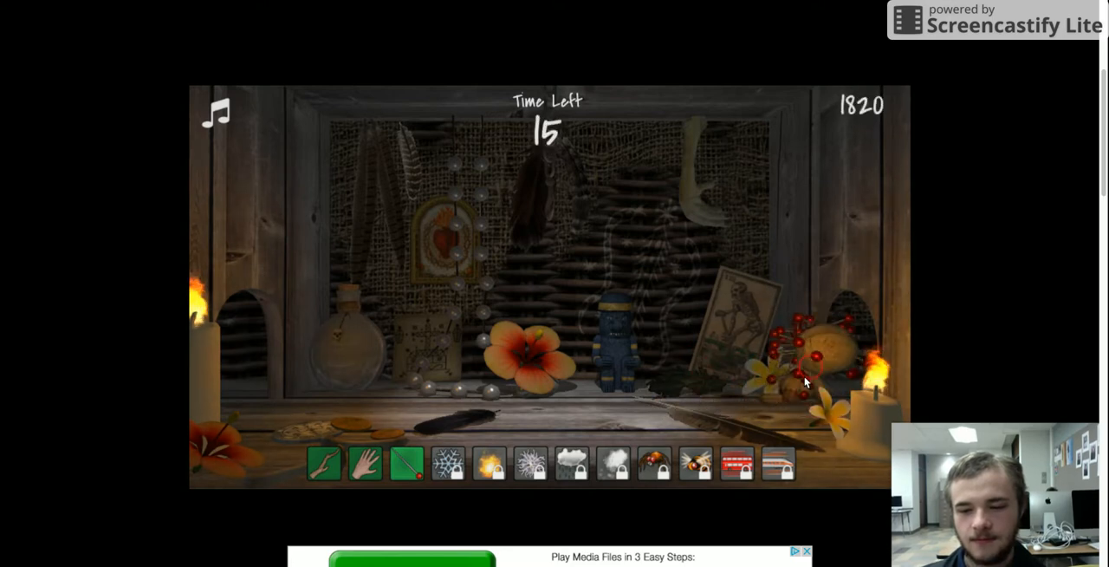
click(771, 366)
click(762, 372)
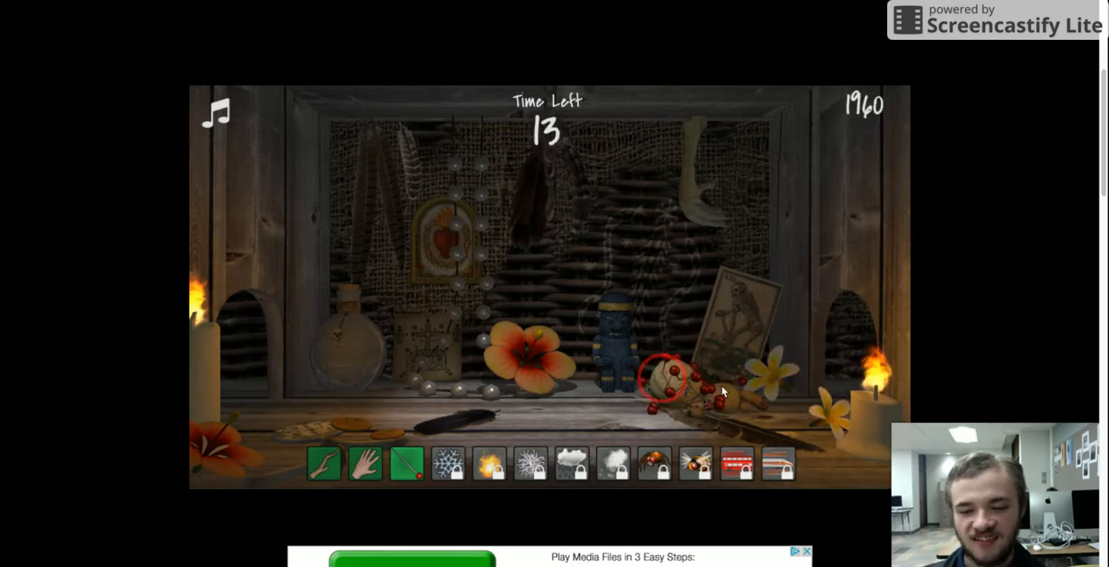
click(737, 386)
click(709, 392)
click(676, 386)
click(642, 383)
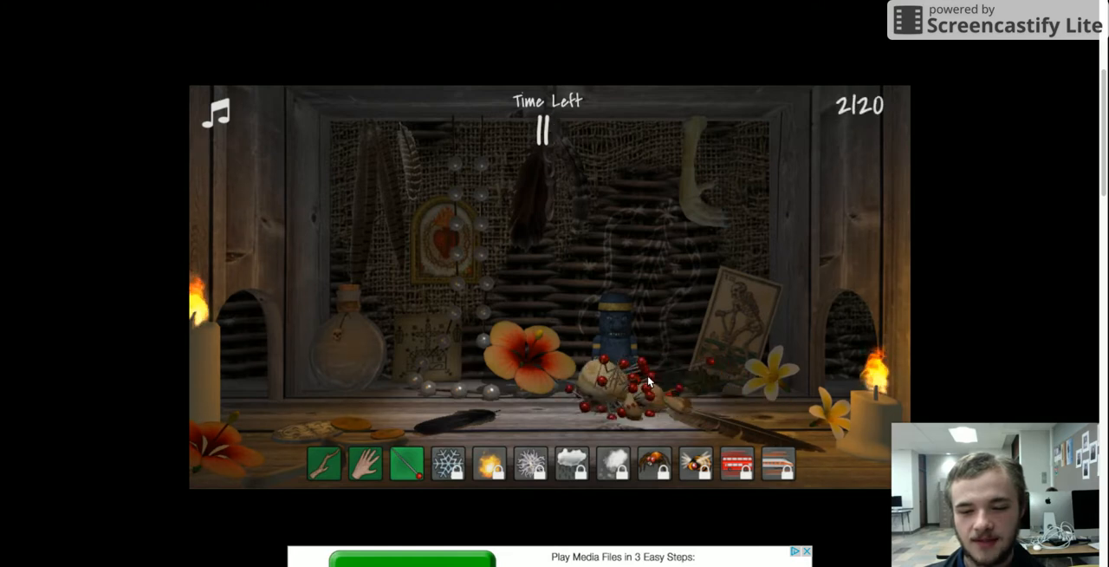
- Jab the pin-studded doll to push it all the way left along the shelf
click(598, 381)
click(555, 381)
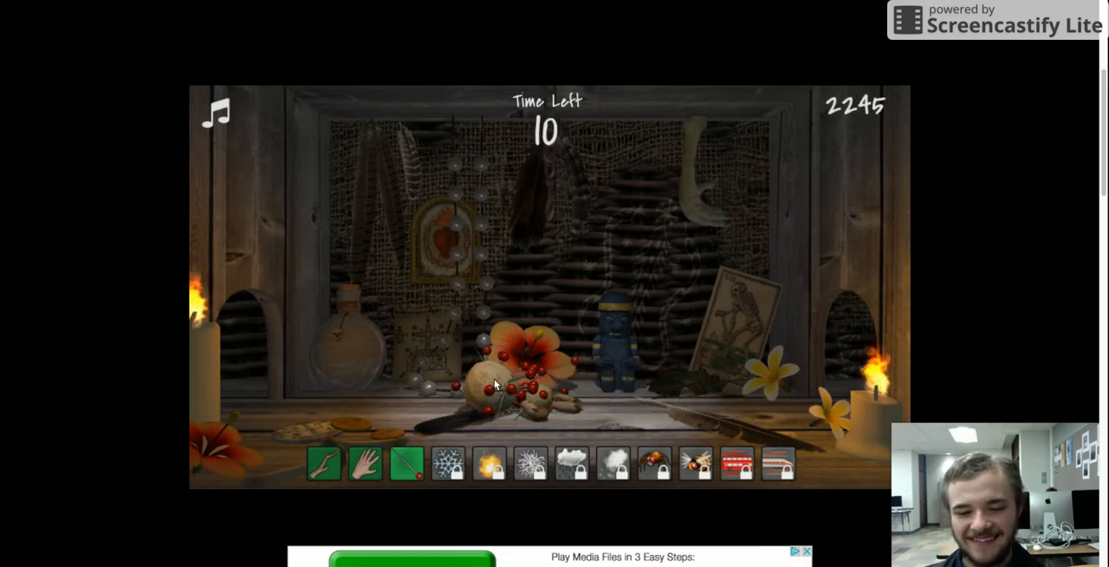
click(494, 379)
click(463, 381)
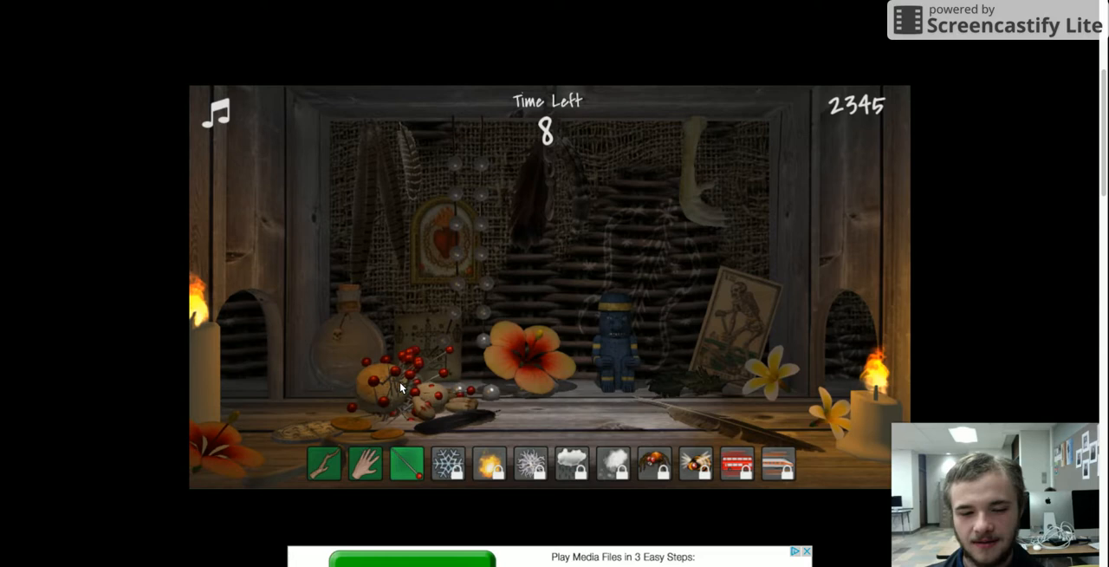
click(416, 383)
click(381, 386)
click(345, 390)
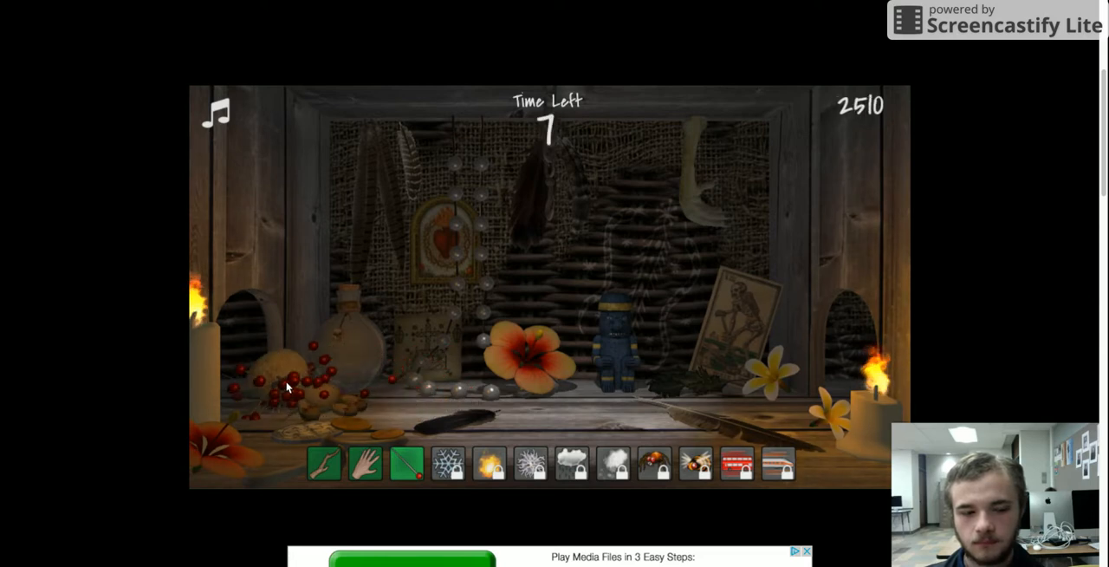
- Knock the pinned doll up into the air and spin it until the timer nearly runs out
click(286, 388)
click(288, 360)
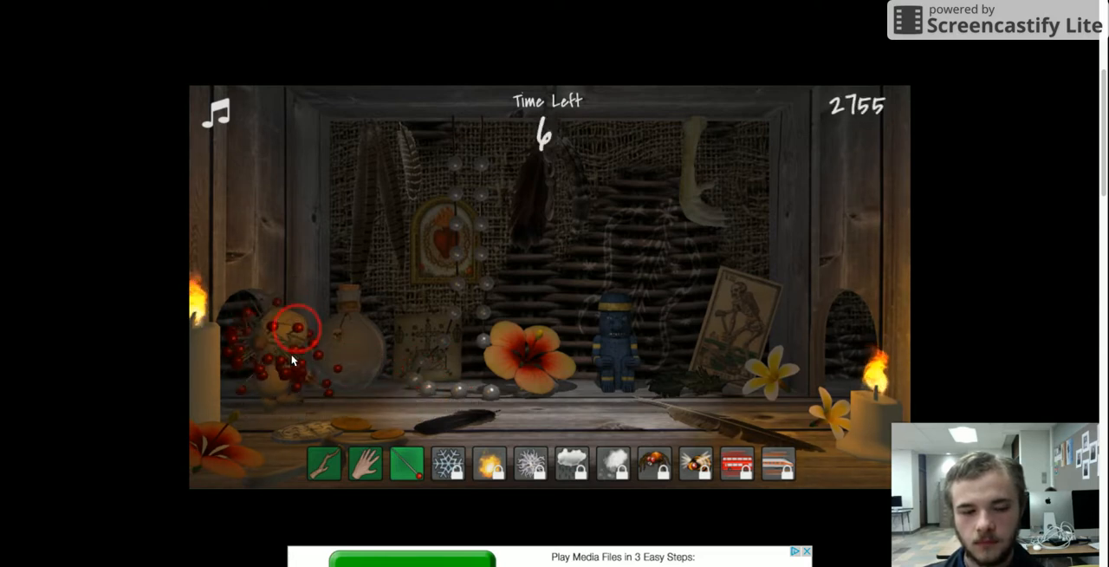
click(291, 339)
click(289, 335)
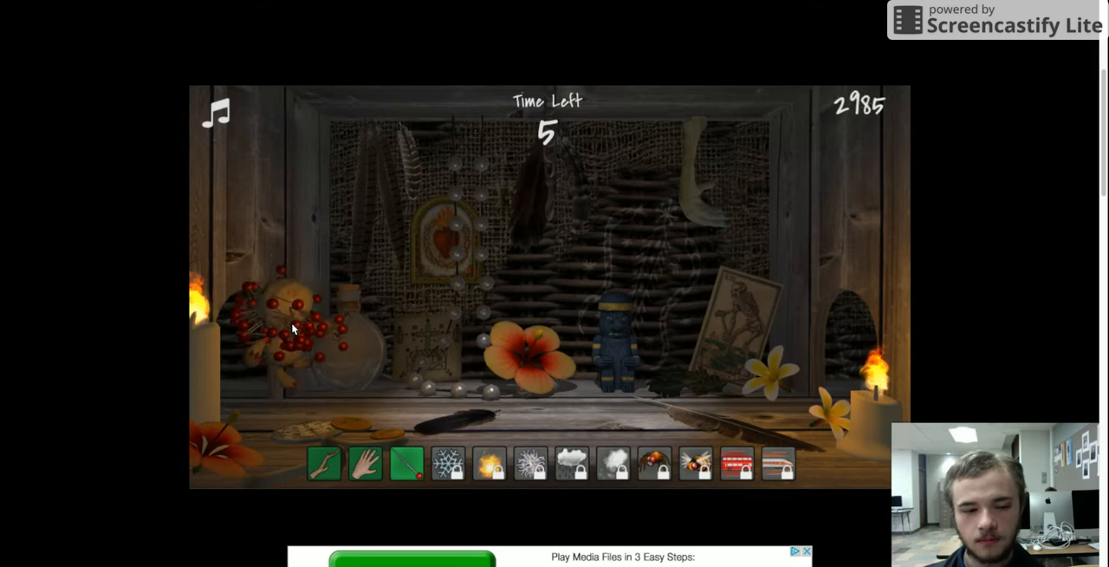
click(284, 331)
click(284, 332)
click(290, 331)
click(291, 331)
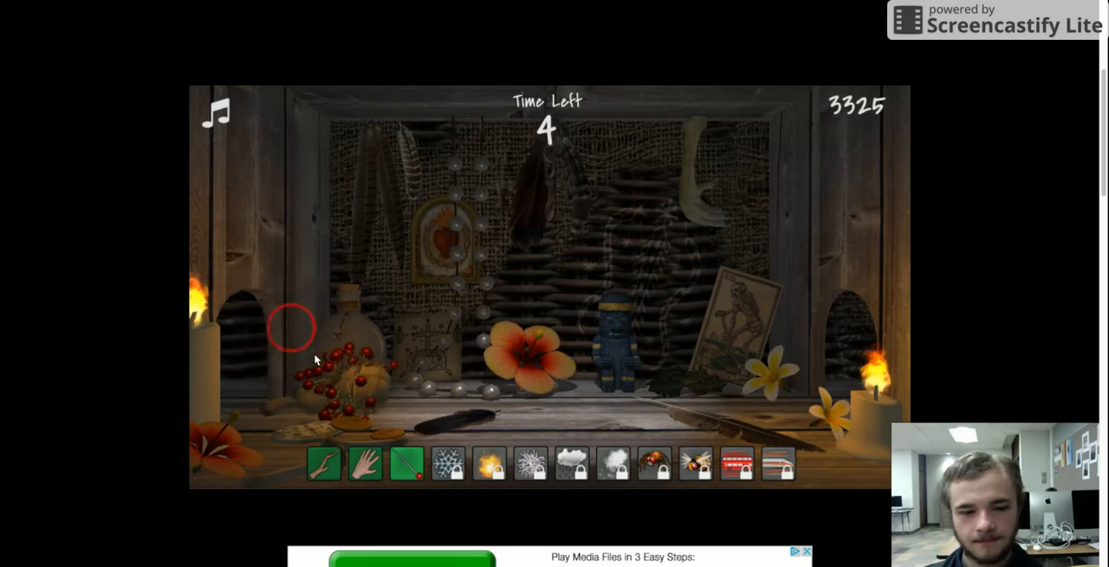
click(364, 373)
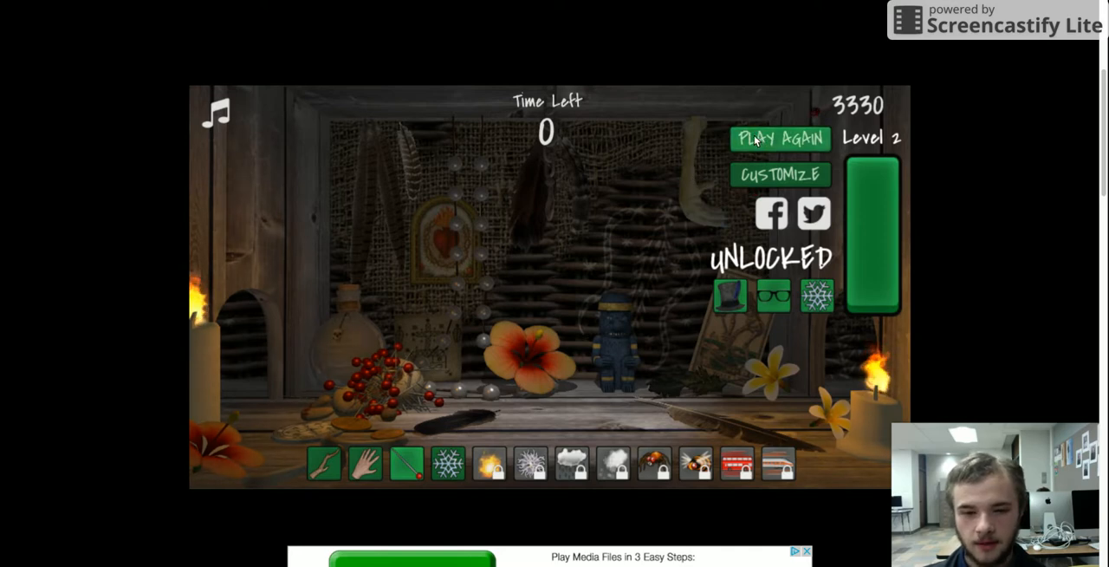
- Start a third round from the Level 2 results panel with Play Again
click(756, 141)
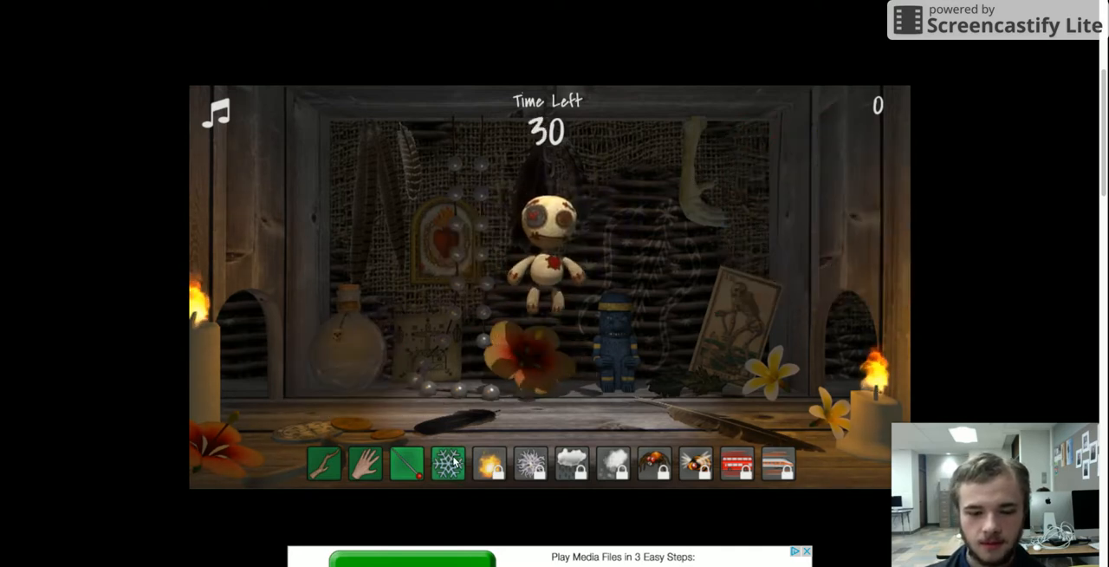
- Strike the hanging doll's head and body repeatedly with the fire jinx
click(372, 303)
click(549, 226)
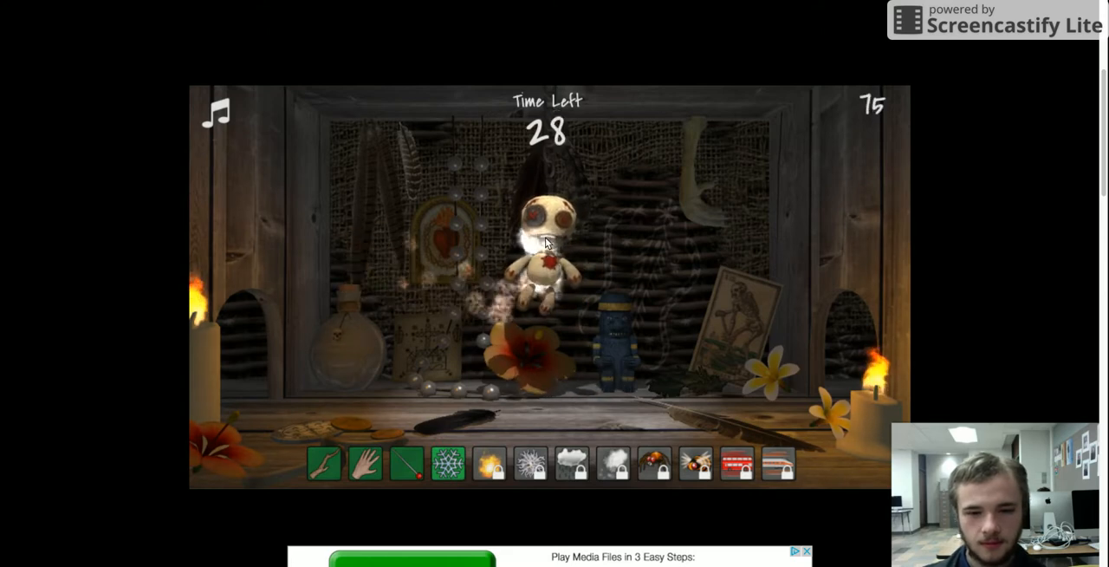
click(552, 260)
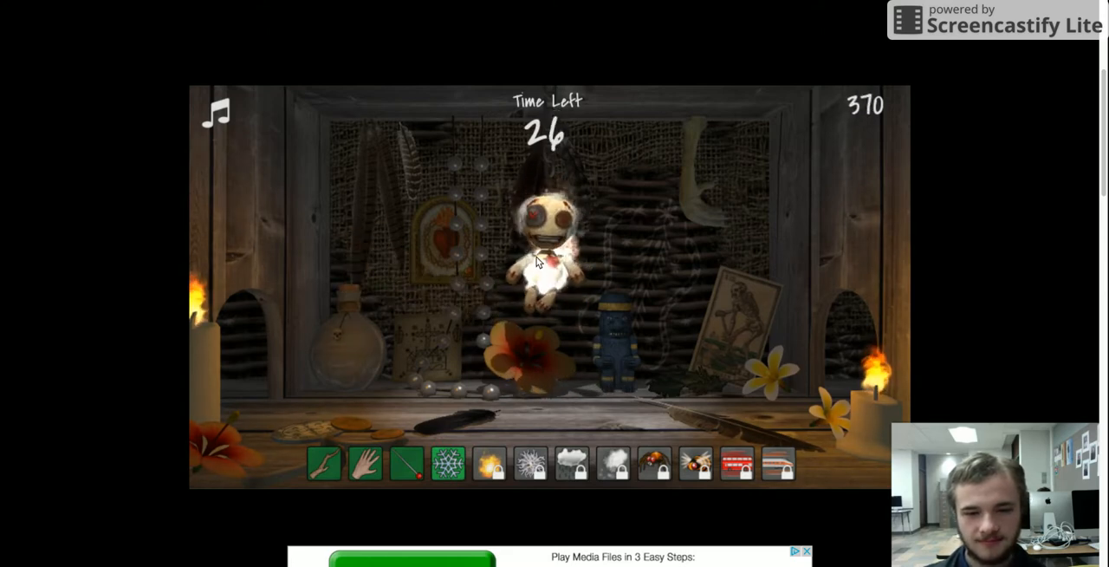
click(546, 243)
click(374, 370)
click(375, 373)
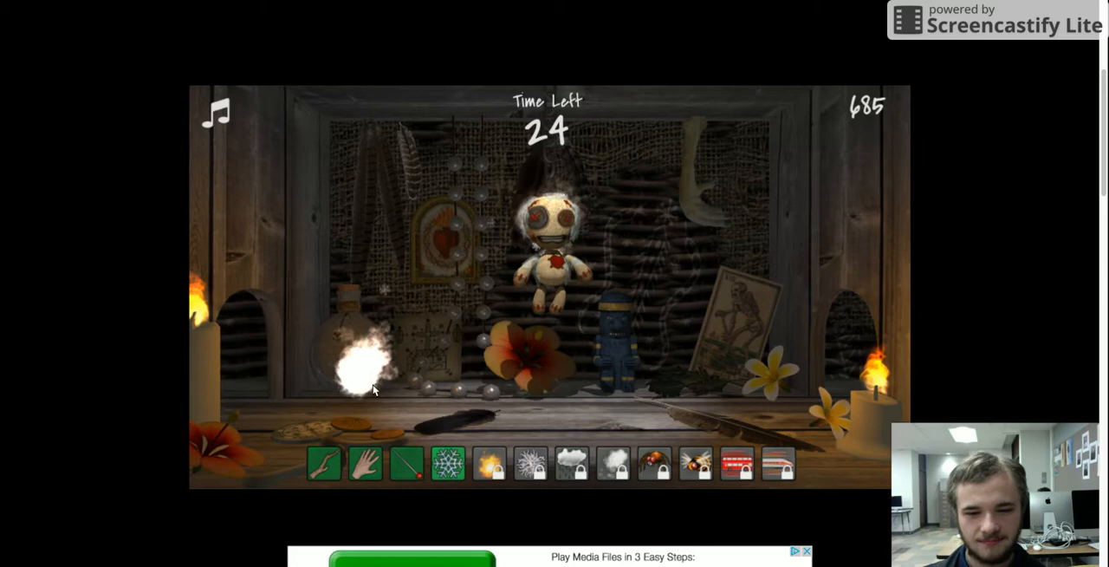
click(390, 408)
click(408, 440)
click(408, 407)
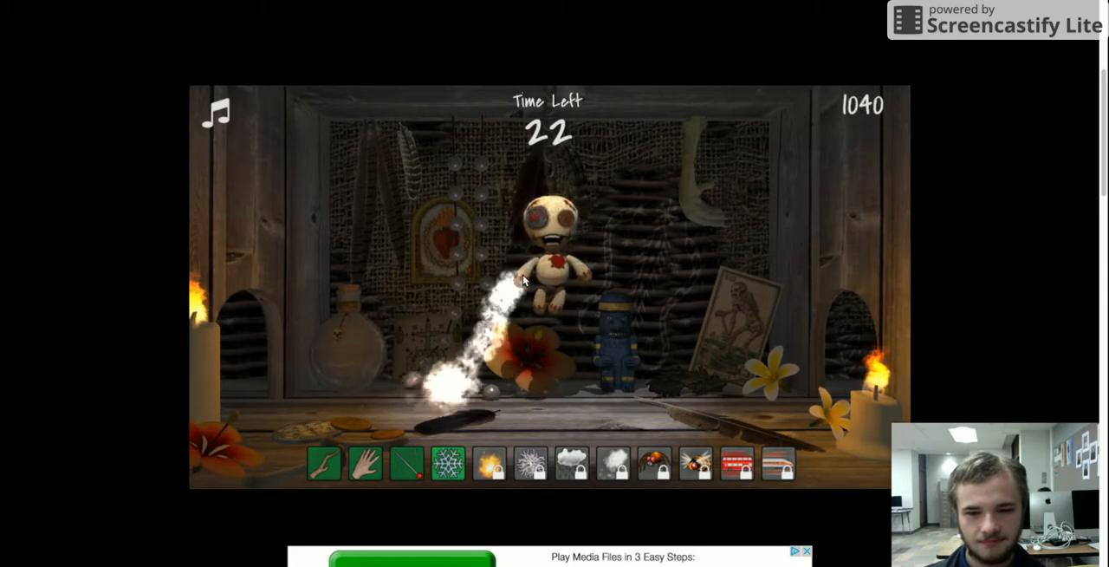
click(537, 277)
click(539, 243)
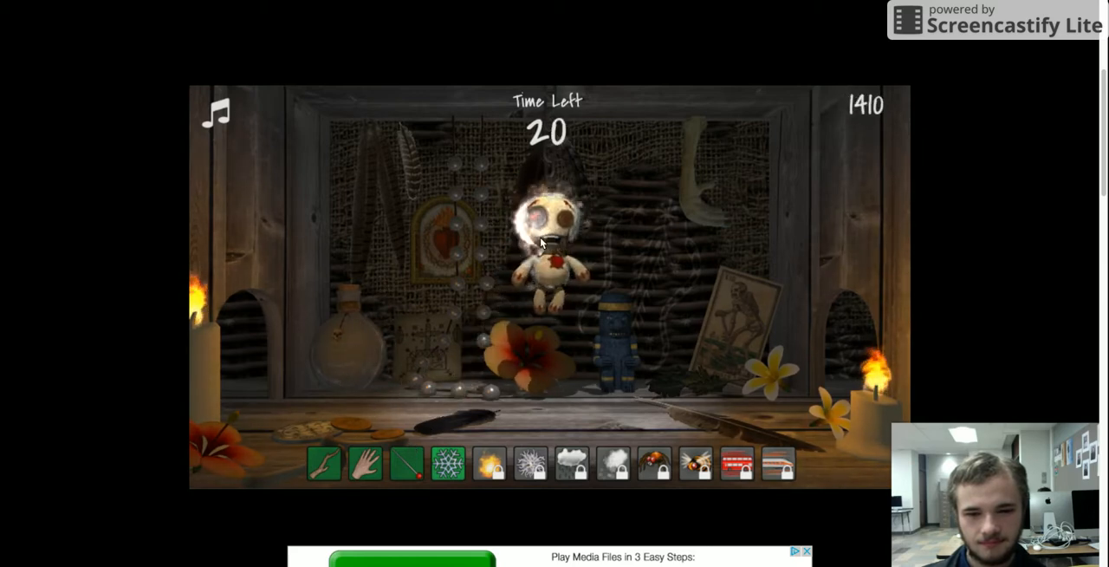
- Knock the doll down burning and push it left along the shelf
click(539, 247)
click(555, 329)
click(567, 381)
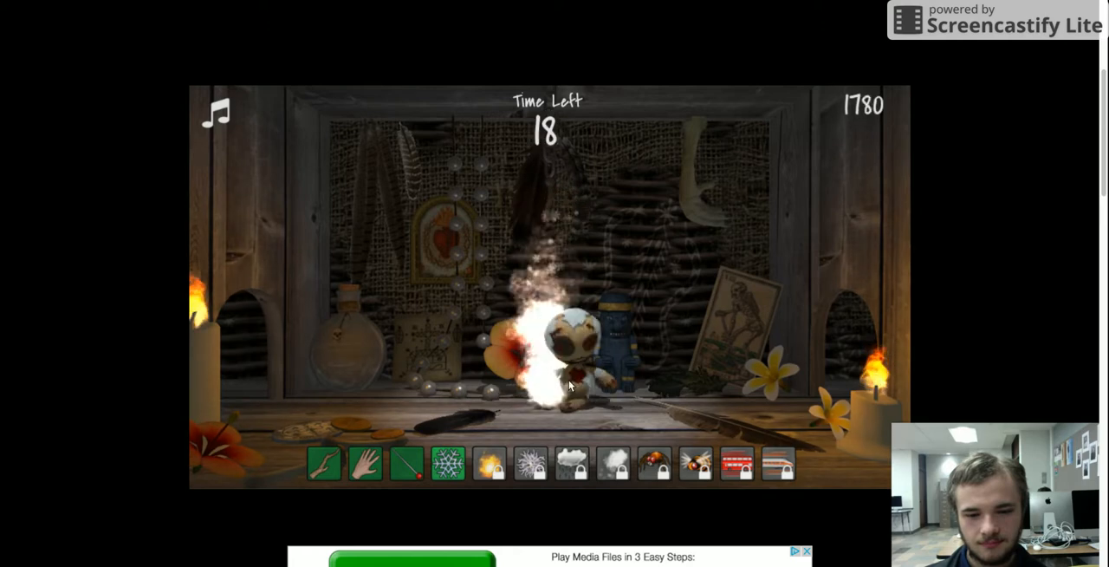
click(576, 381)
click(607, 390)
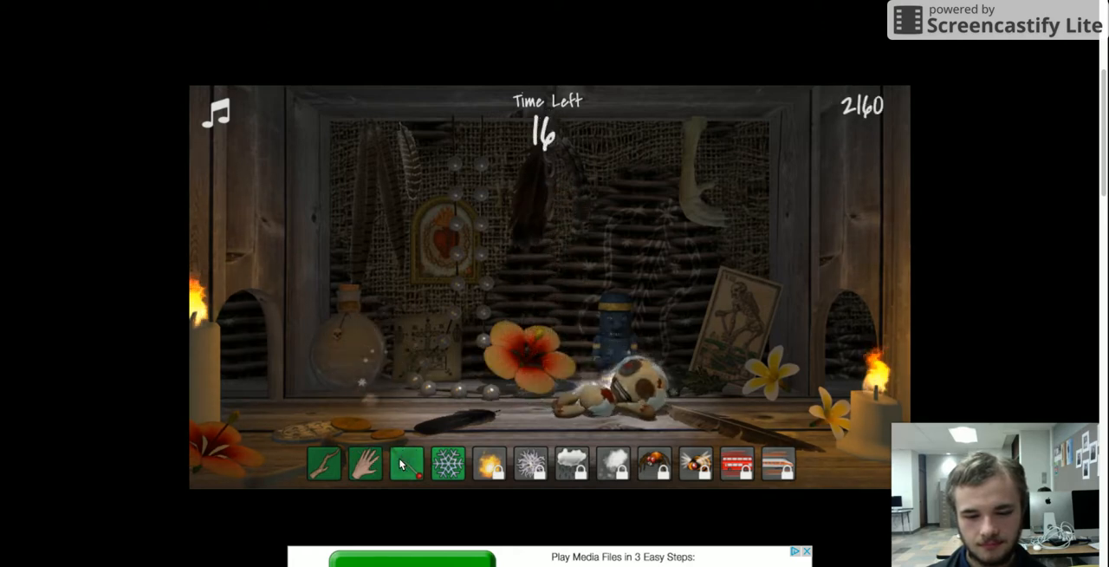
click(650, 384)
click(572, 382)
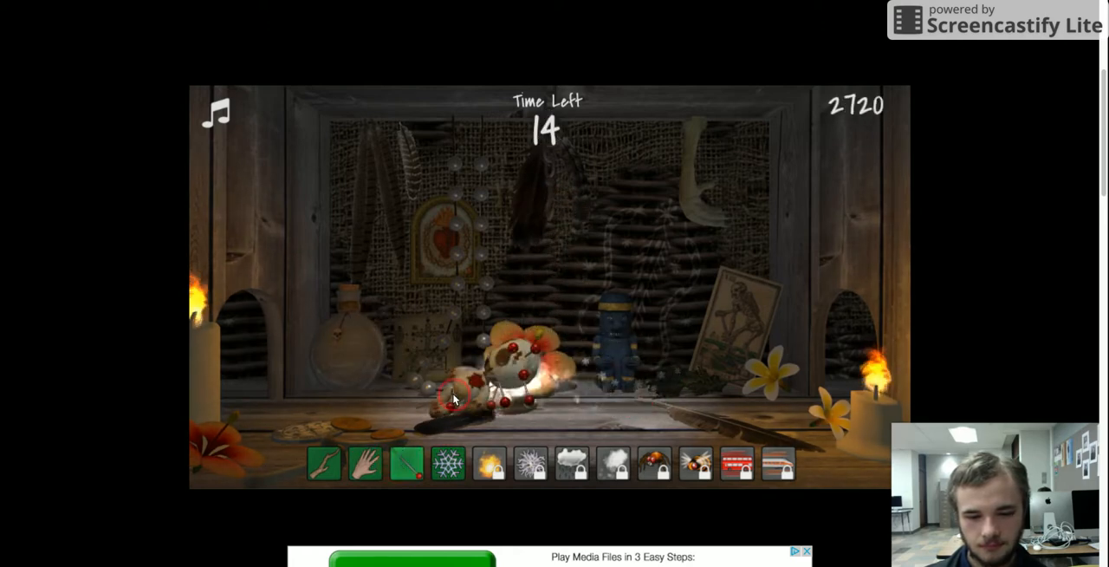
click(520, 382)
- Freeze the burning doll with the snowflake jinx and keep hitting it until time reaches zero
click(449, 461)
click(514, 375)
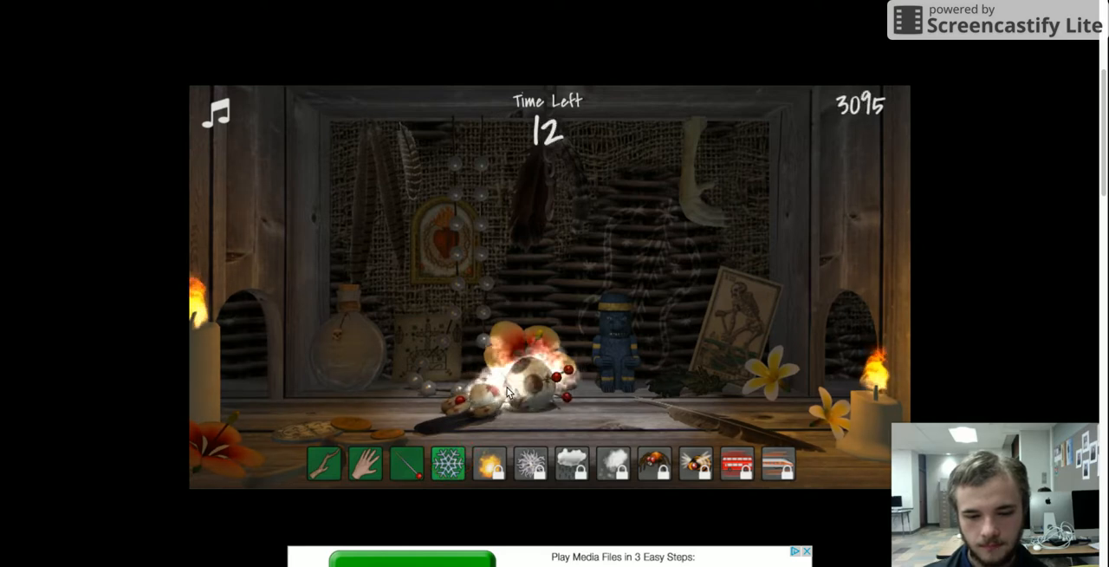
click(512, 392)
click(533, 395)
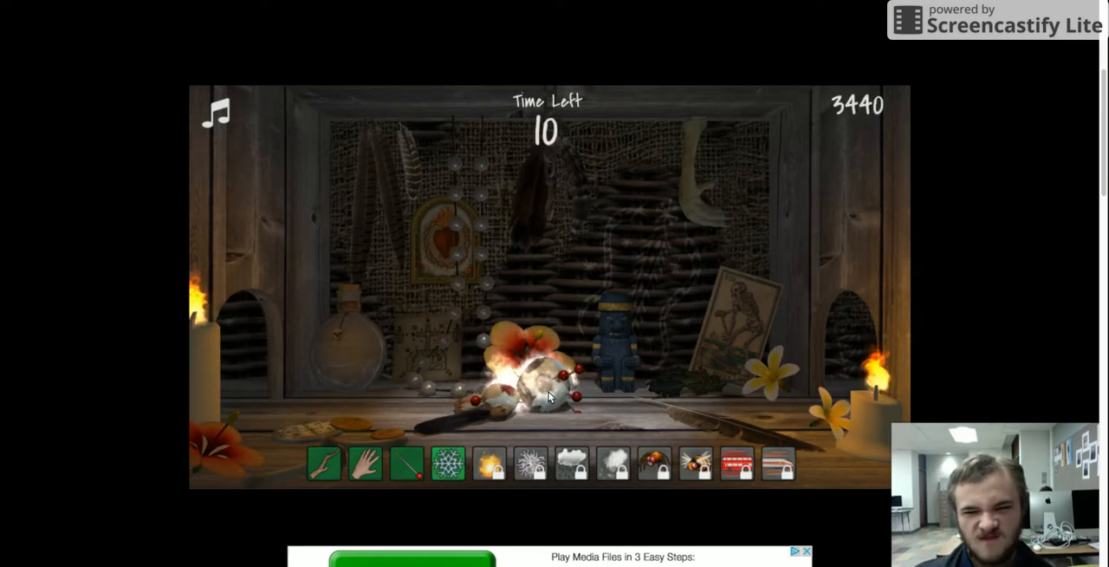
click(542, 395)
click(555, 399)
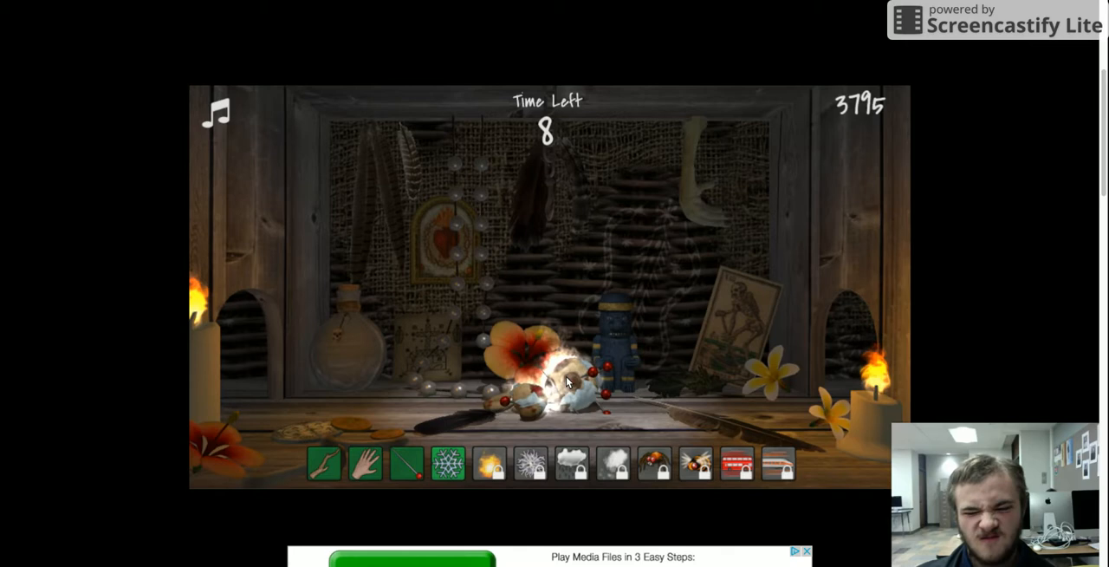
click(559, 403)
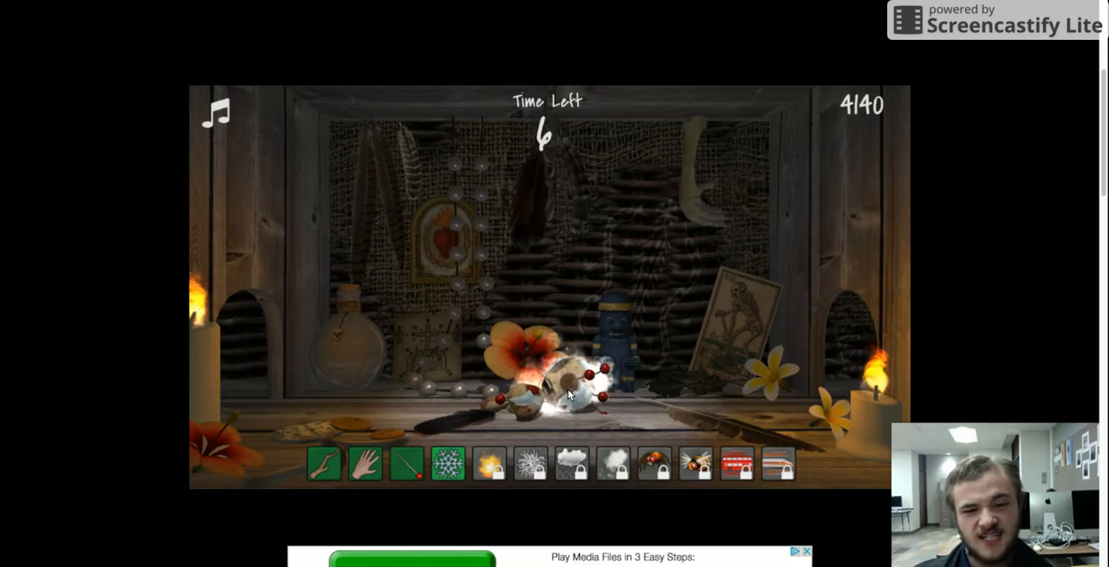
click(560, 392)
click(563, 395)
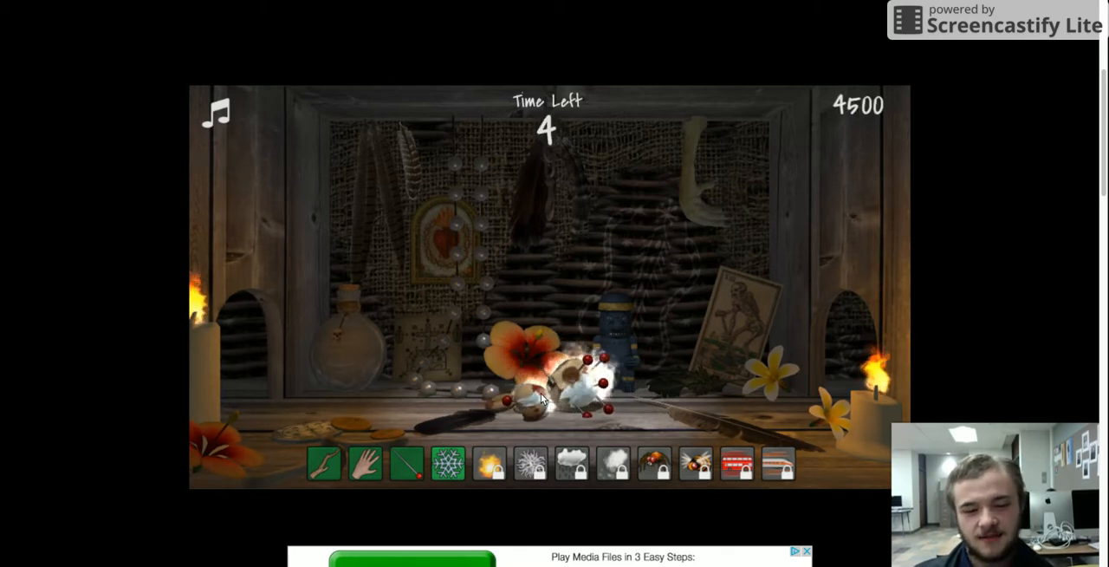
click(557, 396)
click(555, 397)
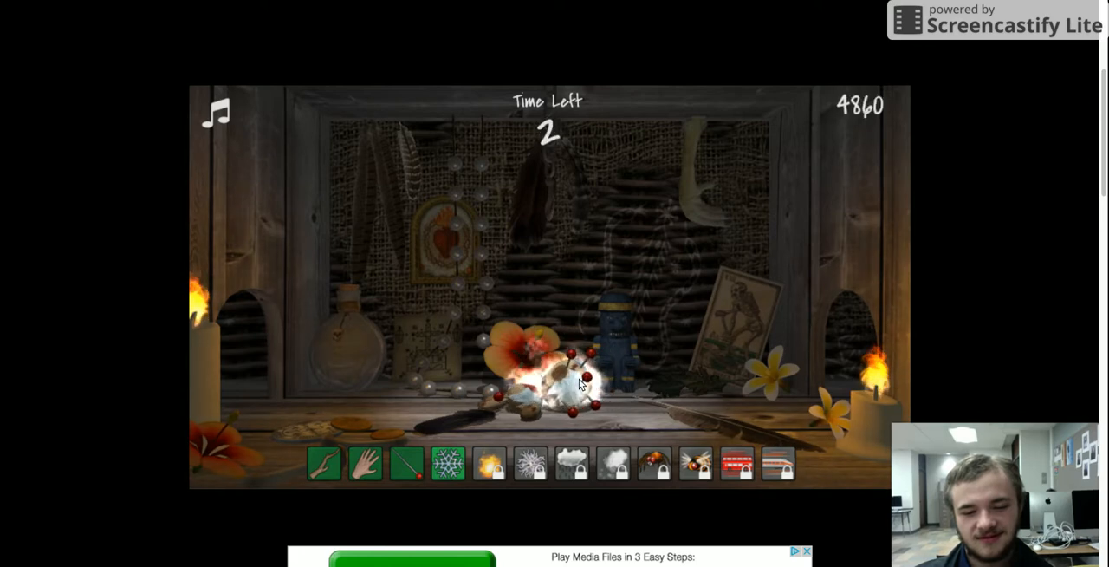
click(567, 390)
click(579, 387)
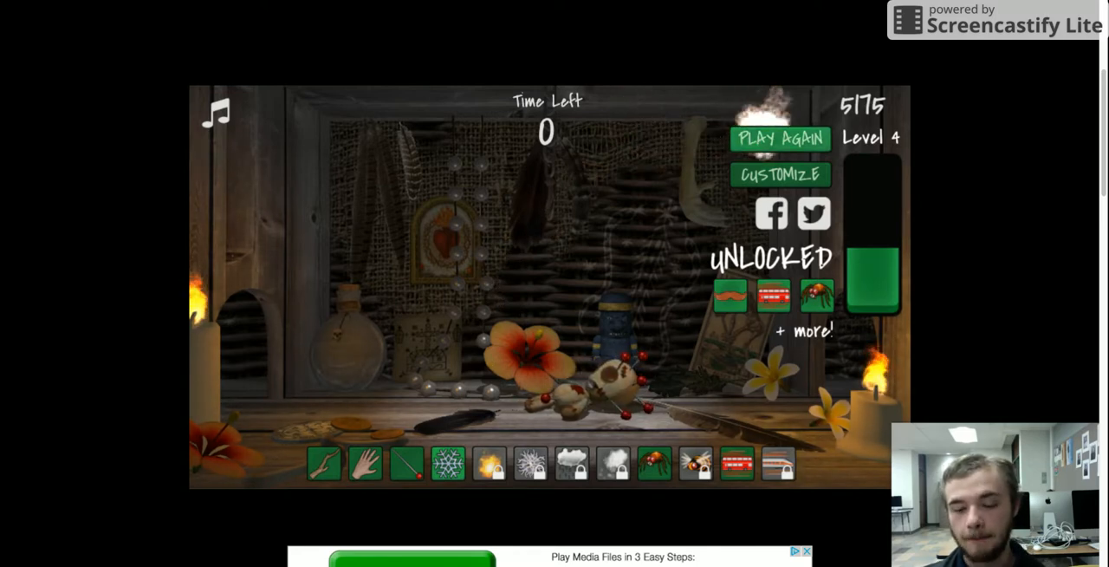
- Start another round and hit the hanging doll until it falls to the shelf
click(767, 139)
click(540, 260)
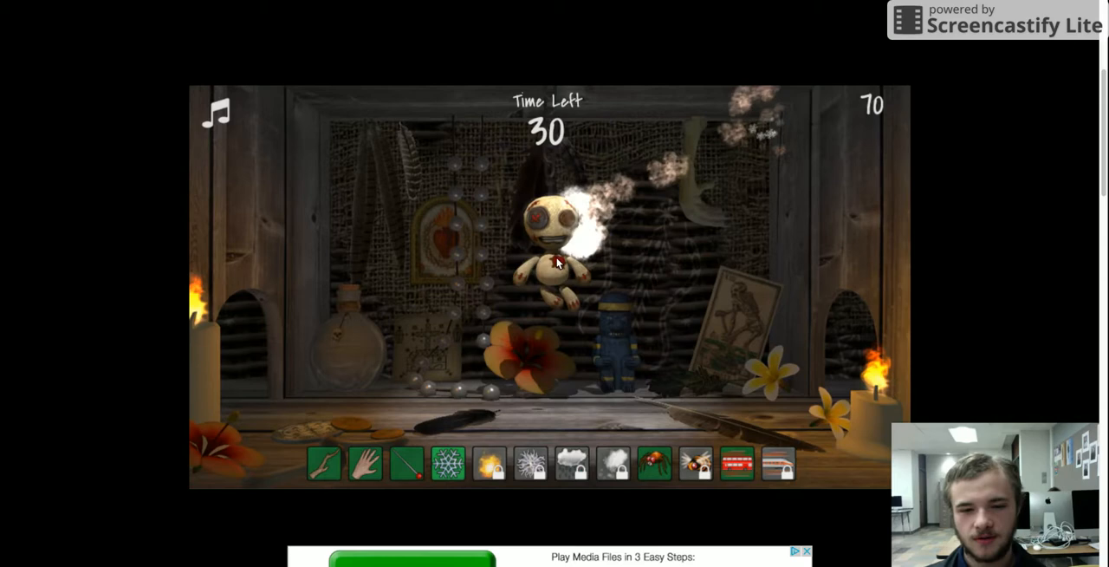
click(535, 258)
click(541, 255)
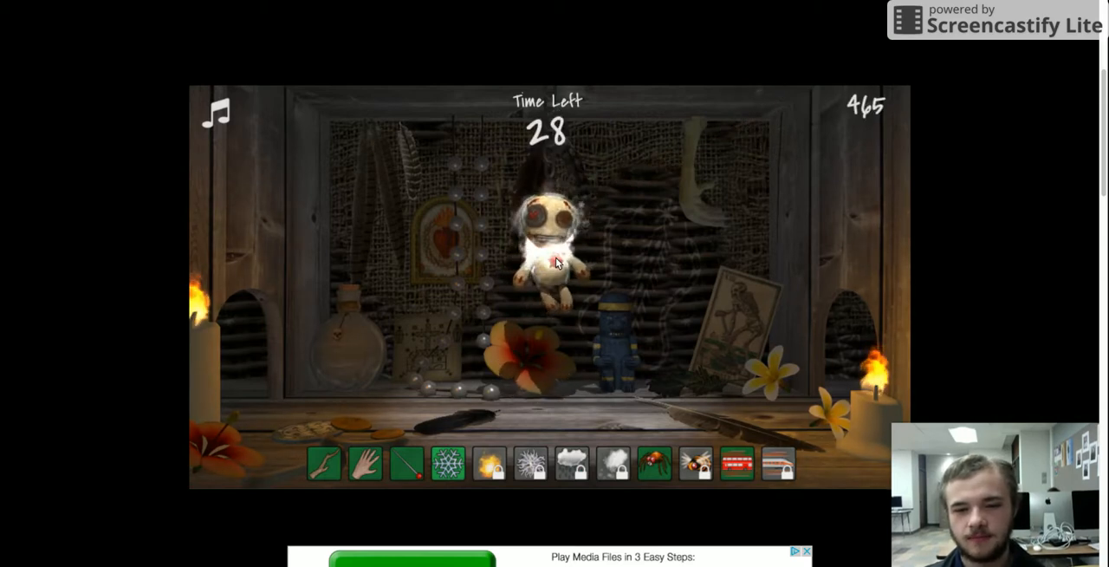
click(555, 250)
click(555, 251)
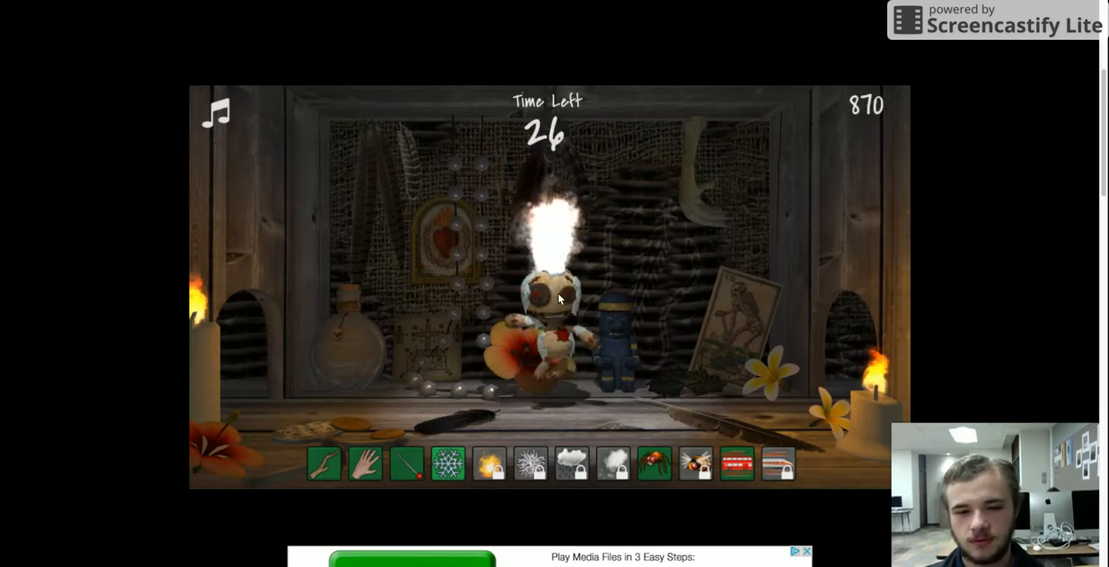
click(559, 286)
click(607, 355)
- Smash the fallen doll with the bus twice and unleash fire ants on it
click(738, 460)
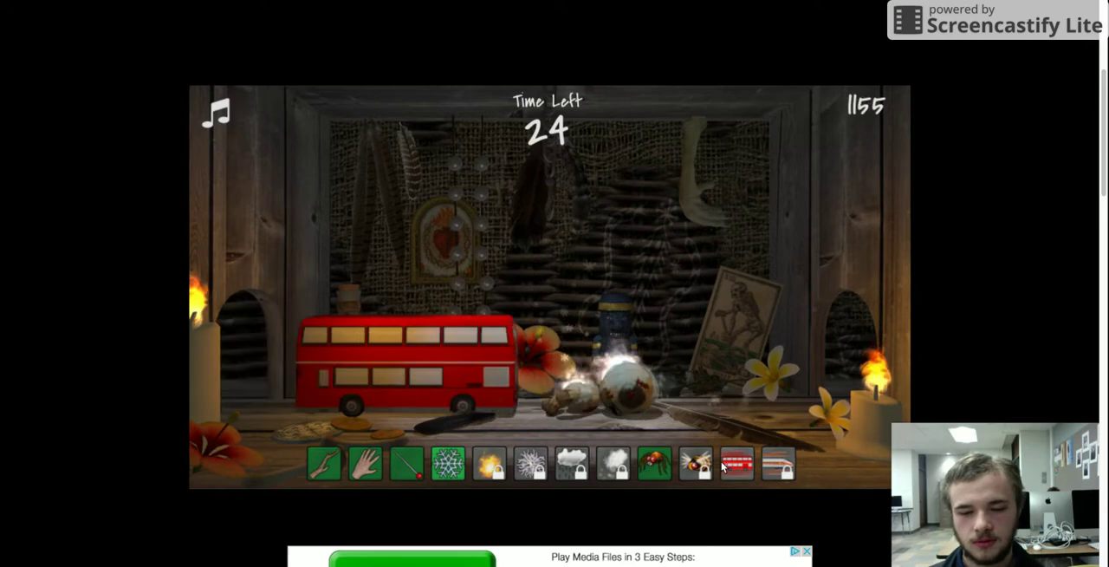
click(656, 463)
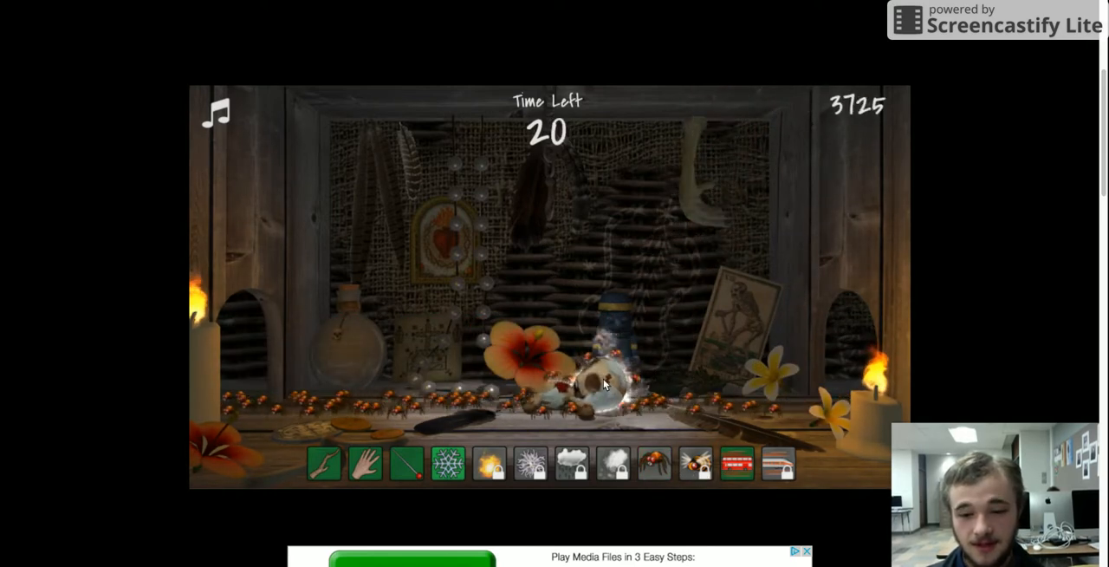
click(738, 460)
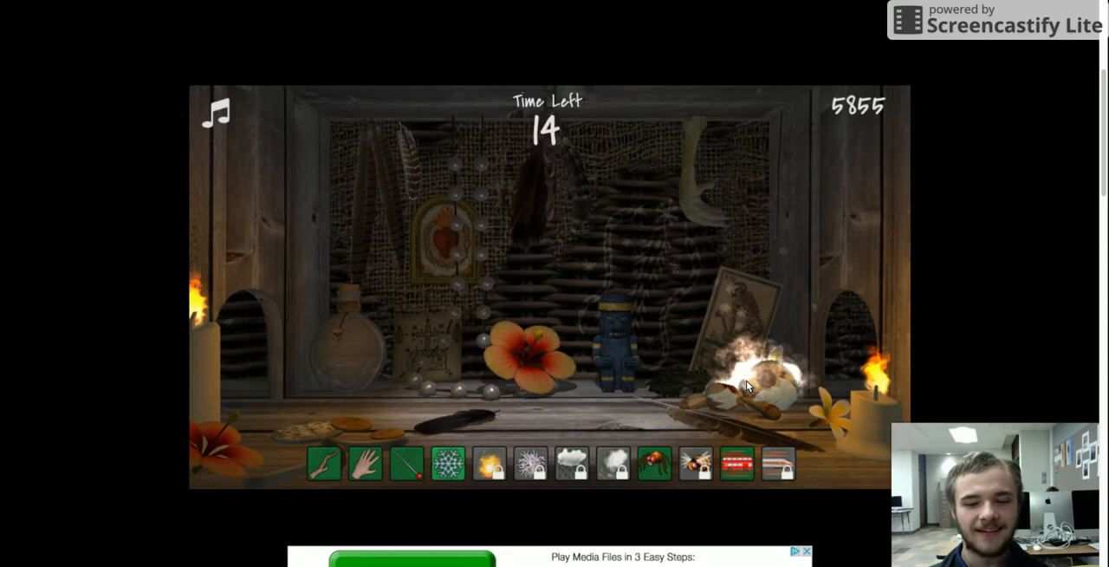
click(713, 415)
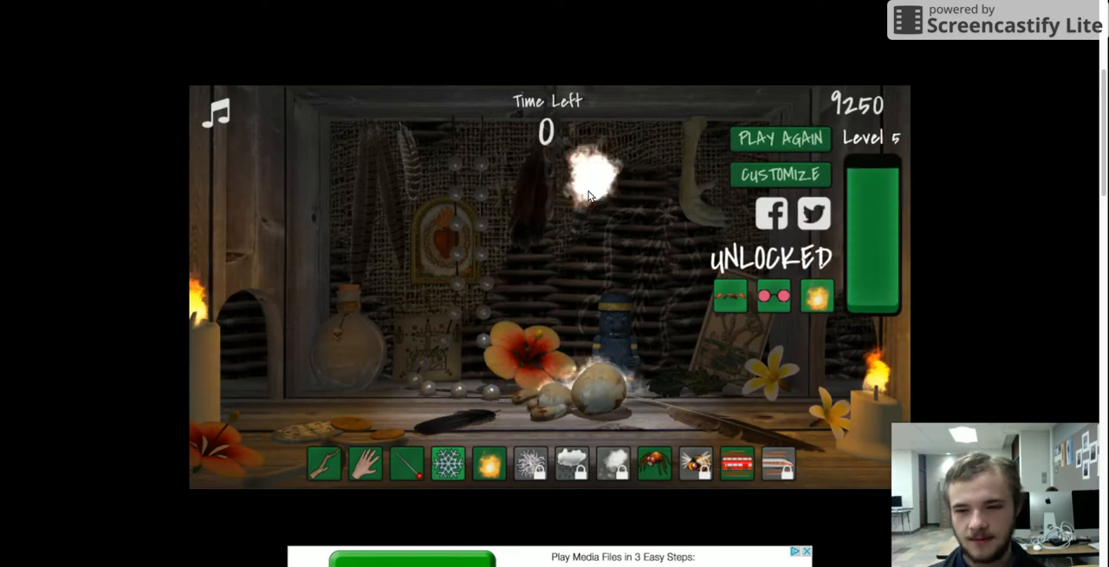
- Start a fresh round and set the hanging doll on fire with the stick tool
click(761, 141)
click(540, 354)
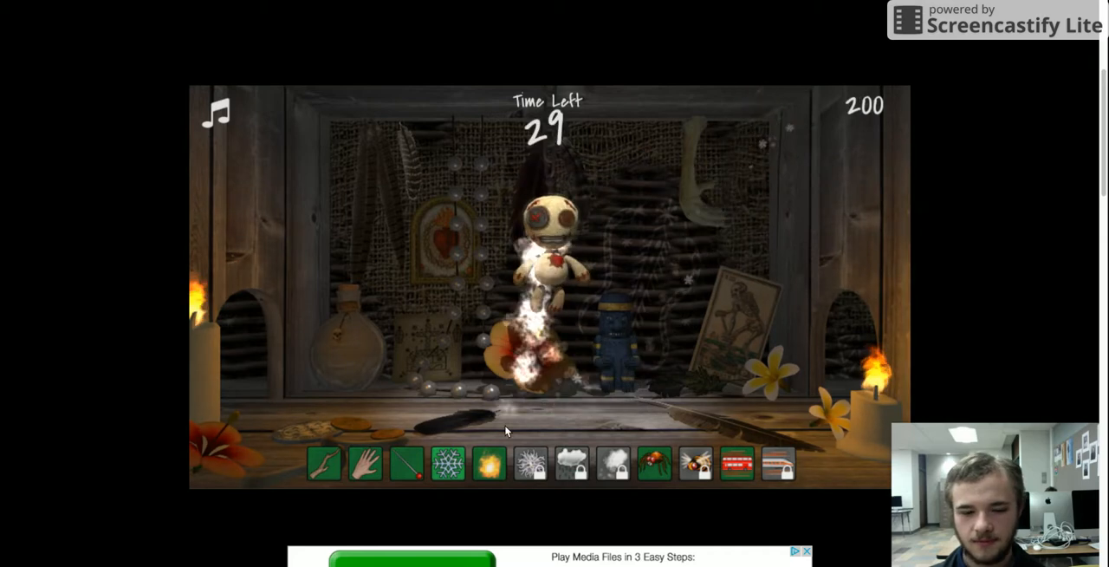
click(546, 303)
click(553, 245)
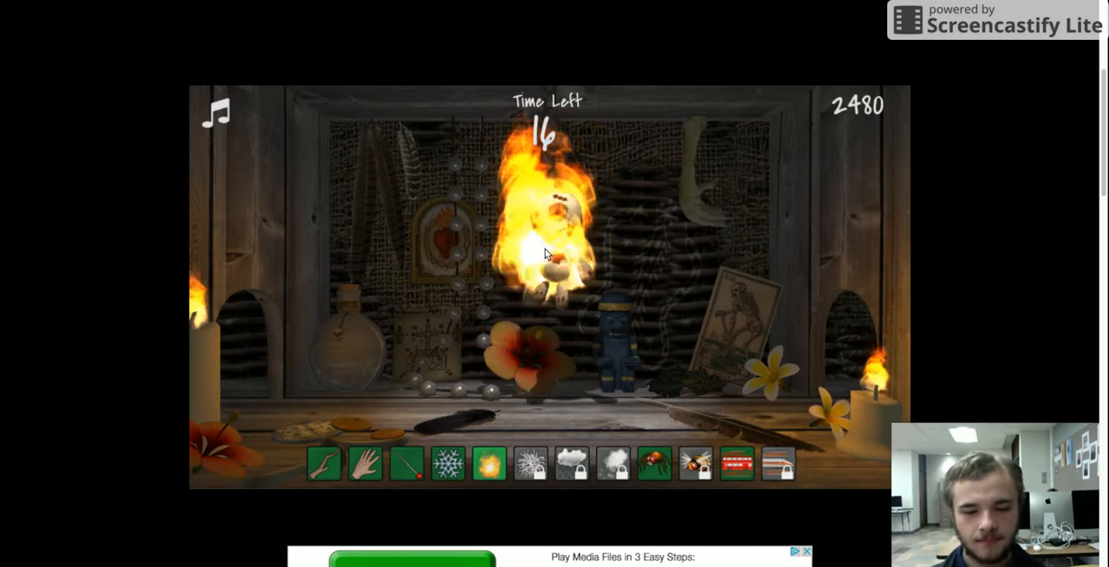
- Drag the burning doll down onto the shelf, then hit it with the bus and ants
click(374, 468)
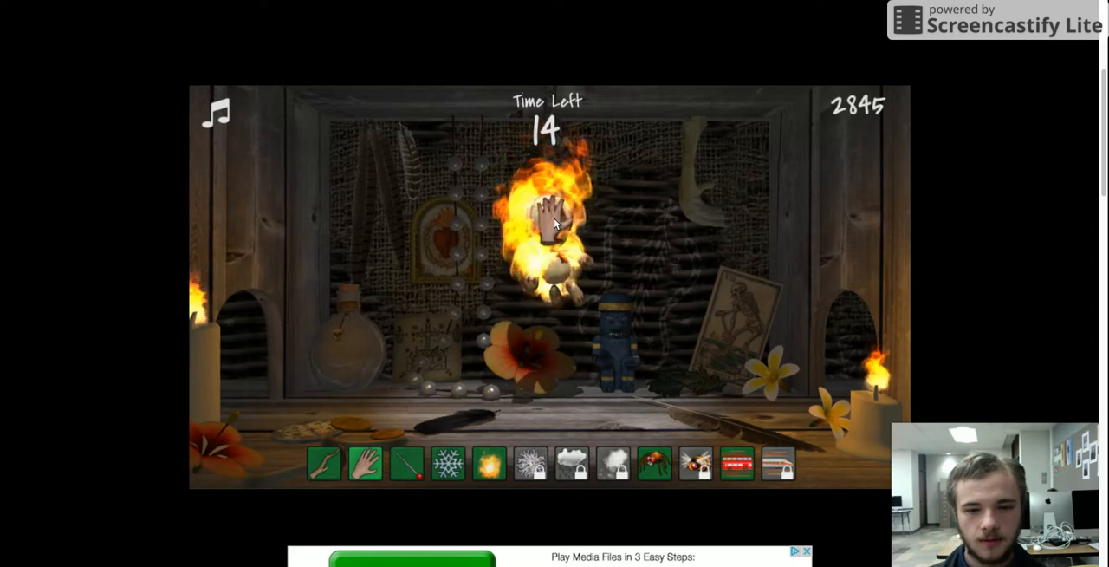
drag(562, 291, 557, 409)
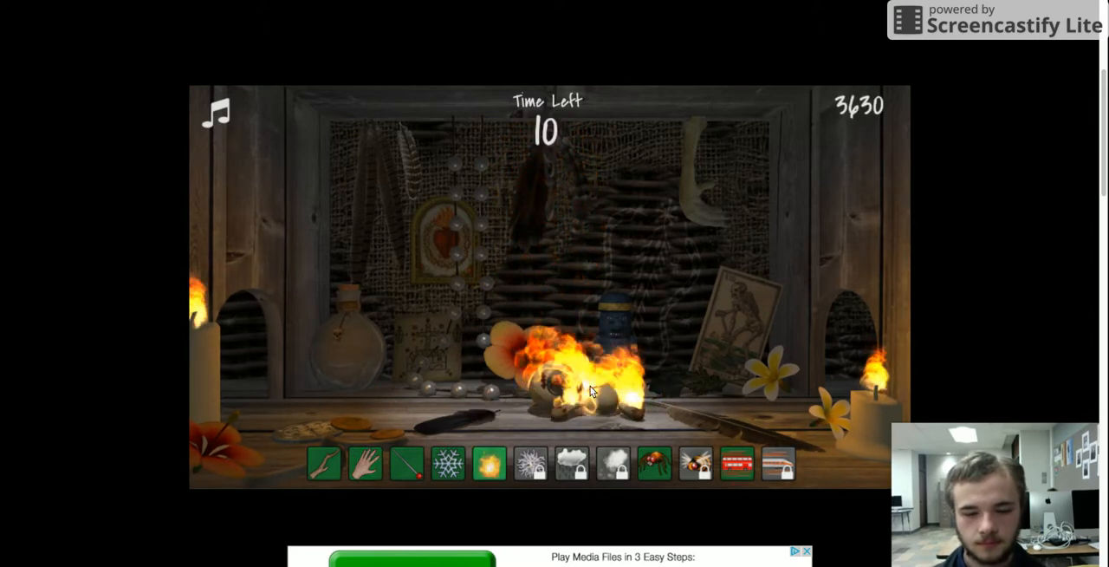
click(579, 385)
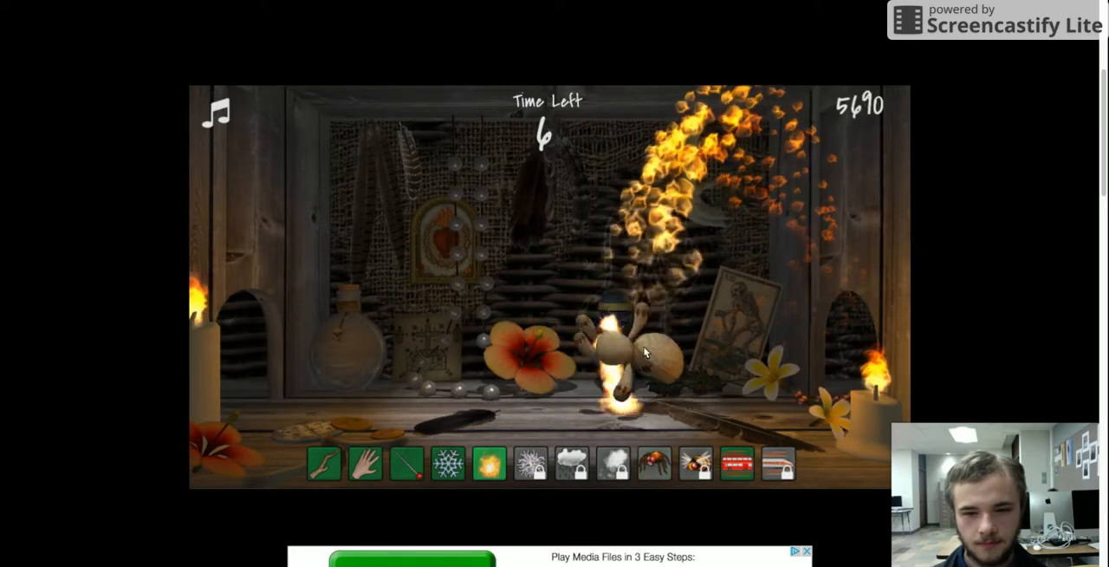
click(606, 397)
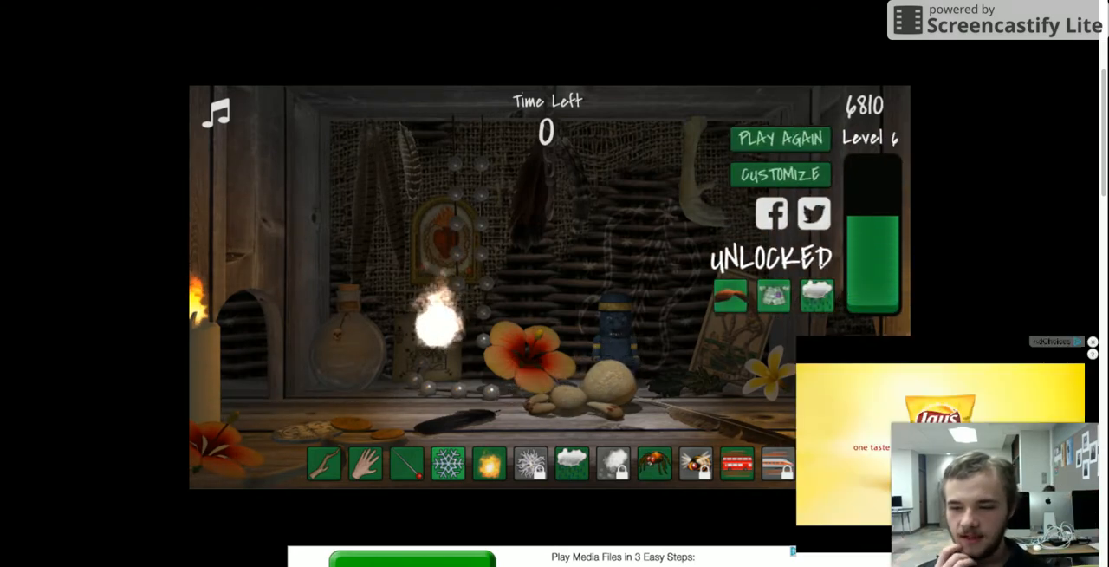
- Close the video ad and drag fire across the shelf and up the scene
click(1093, 343)
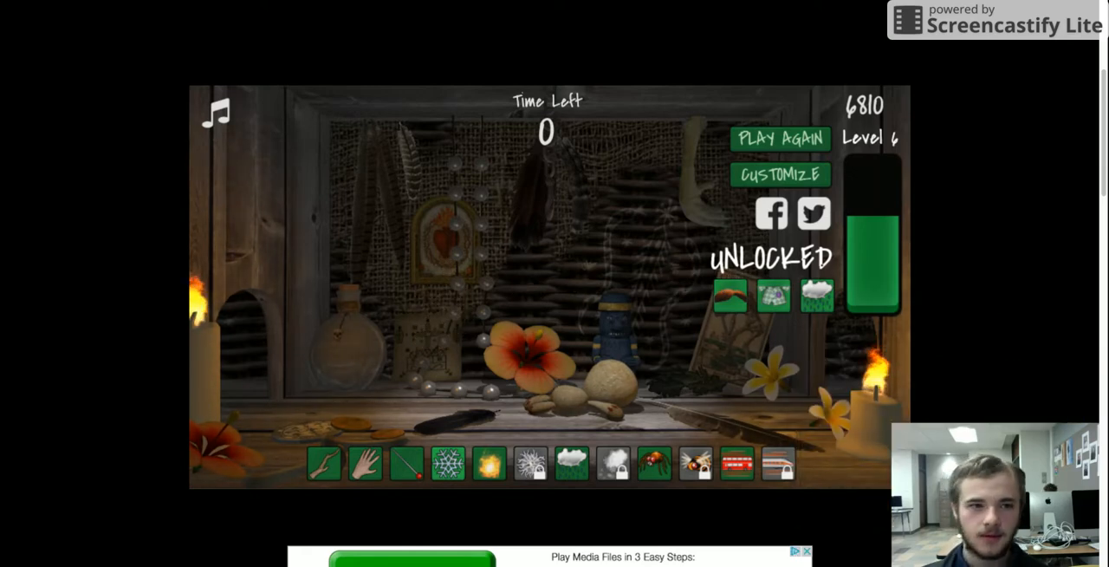
drag(473, 330, 611, 386)
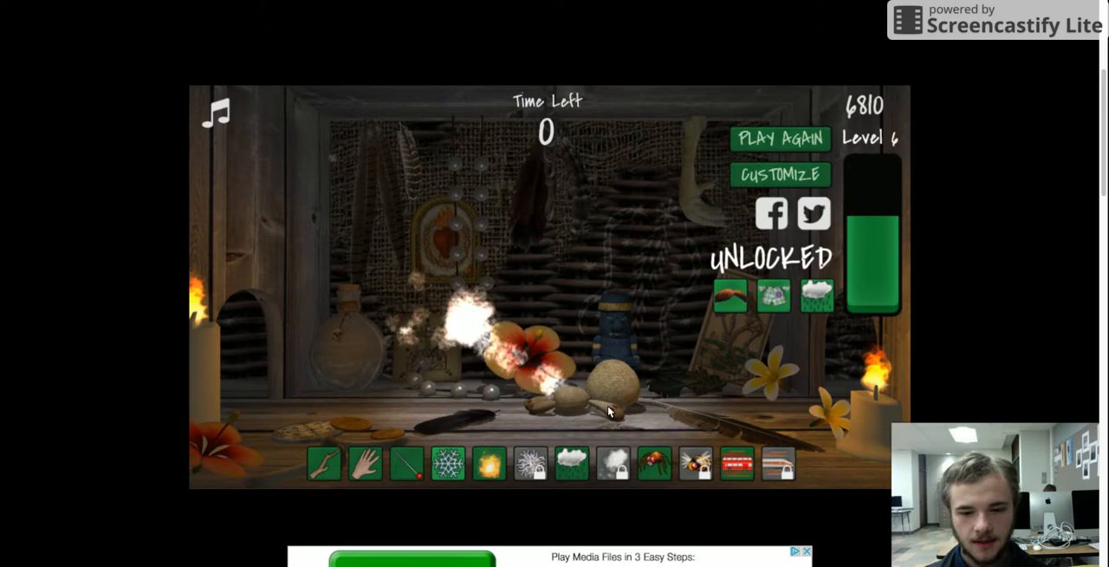
drag(377, 334, 375, 387)
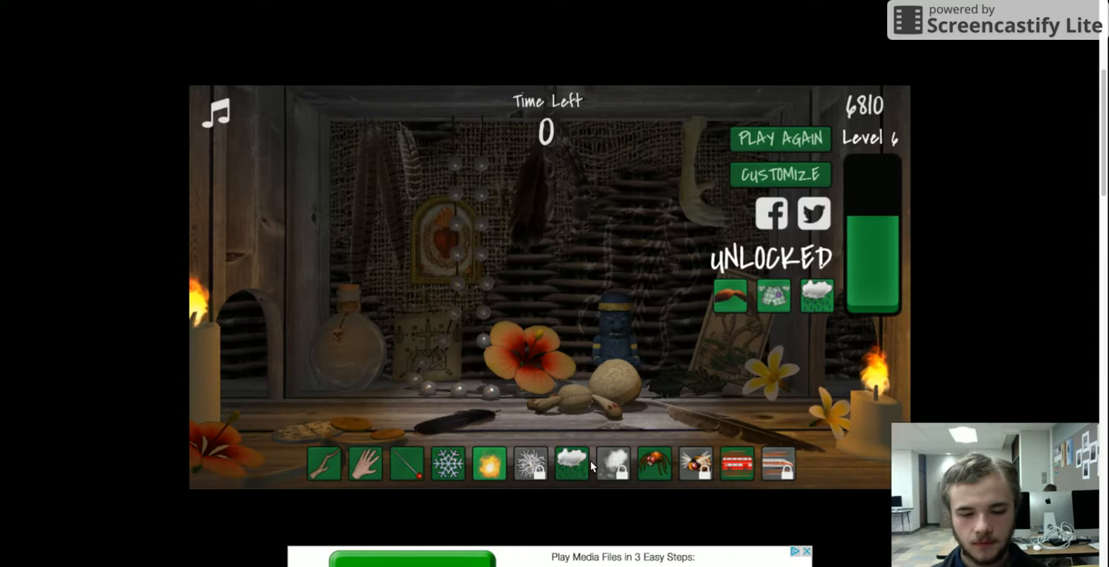
drag(676, 407, 669, 165)
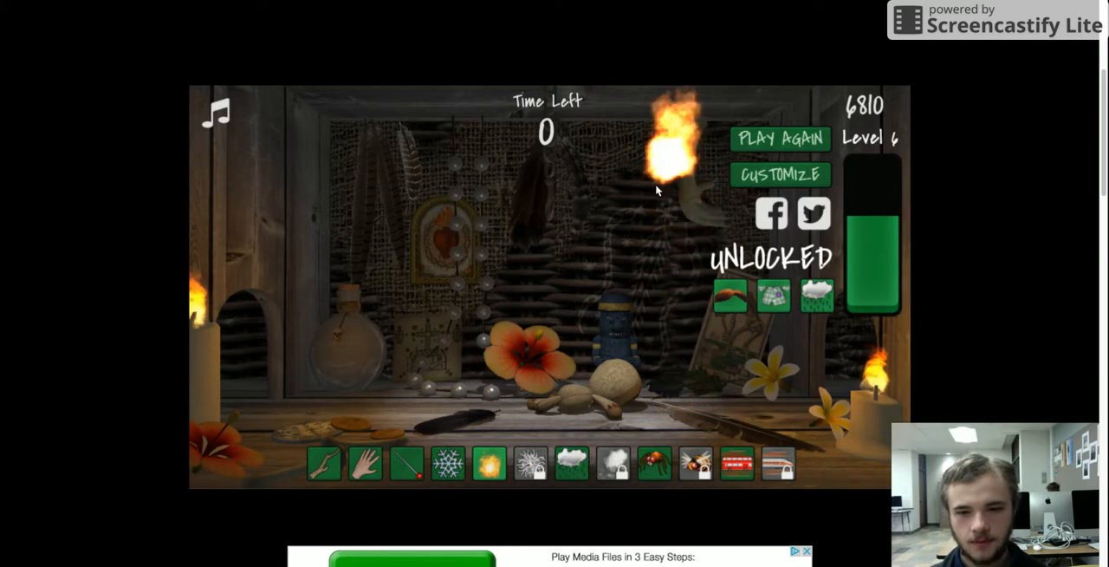
- Trail flames around the upper scene and the pearl-framed picture while results stay open
drag(508, 171, 494, 190)
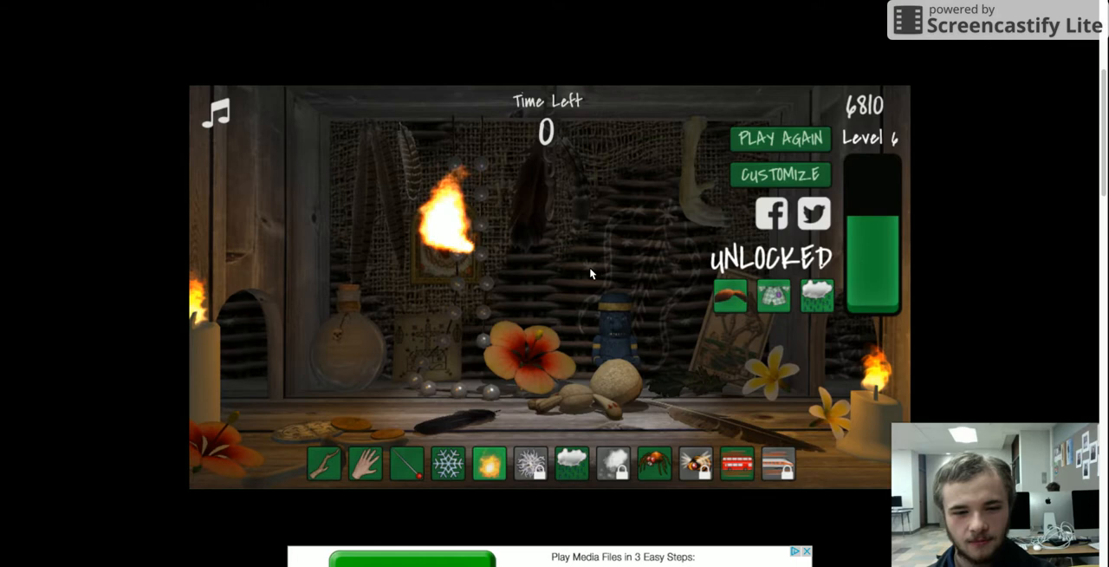
drag(639, 284, 643, 283)
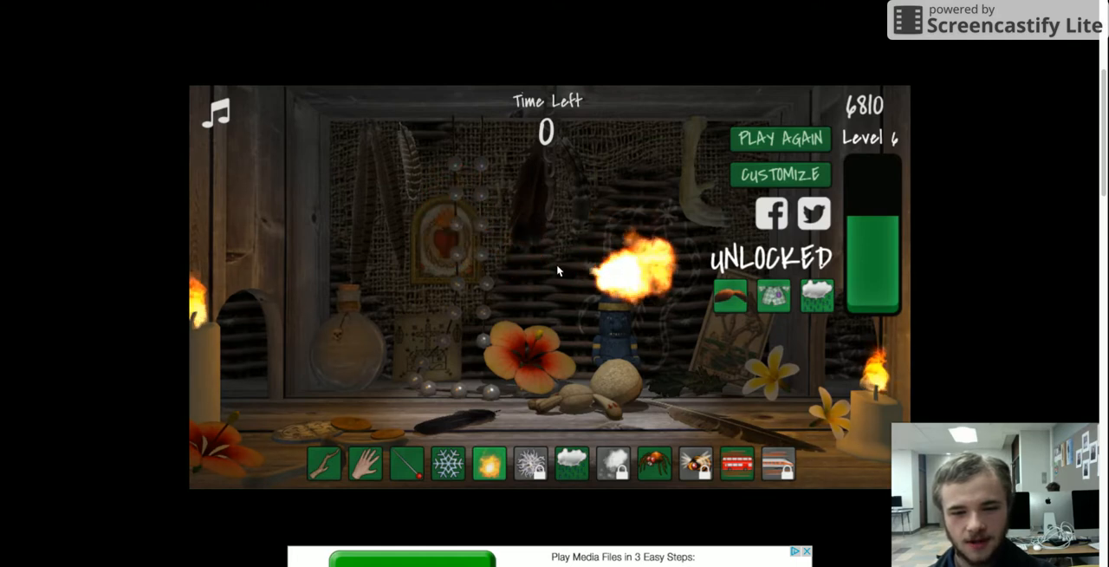
drag(559, 271, 456, 255)
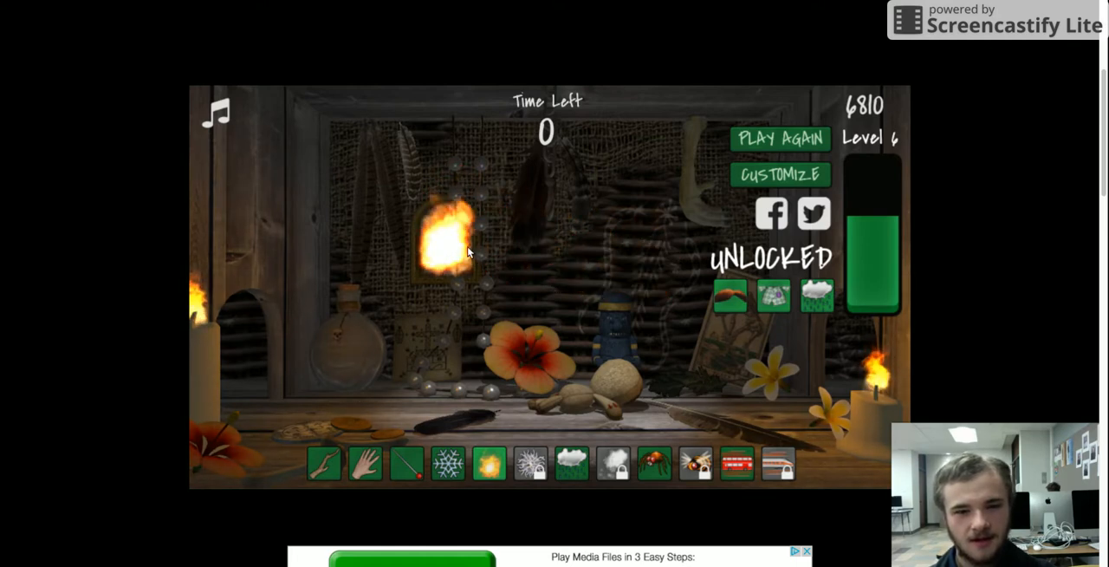
drag(458, 268, 453, 267)
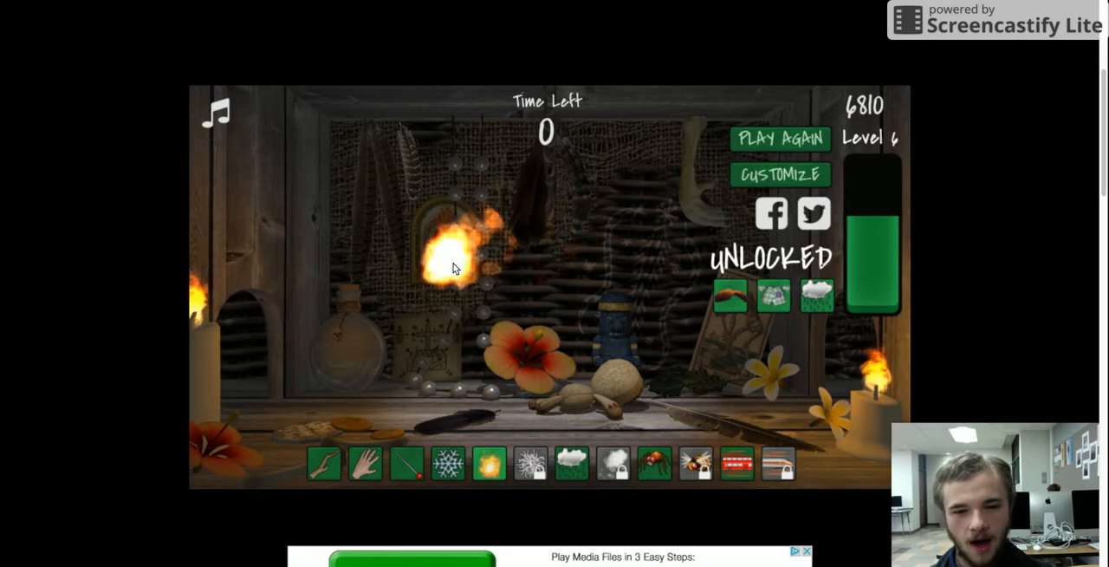
drag(772, 120, 768, 138)
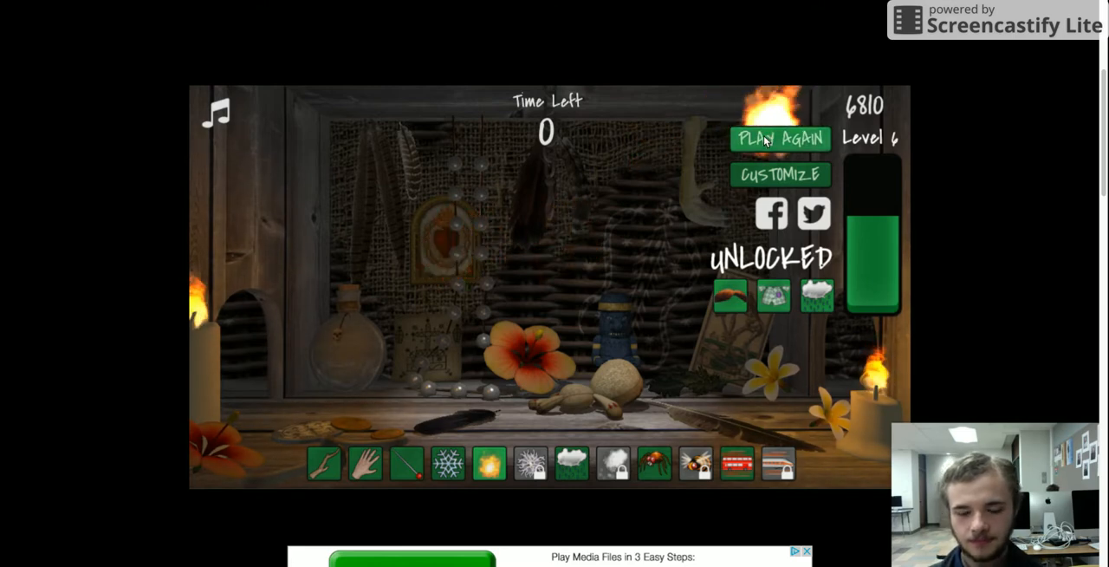
- Start a new round, stab the doll down with the needle and set it on fire
click(763, 137)
mouse_move(555, 260)
mouse_down()
mouse_move(547, 234)
mouse_move(554, 279)
mouse_move(450, 364)
mouse_up()
click(404, 464)
click(546, 252)
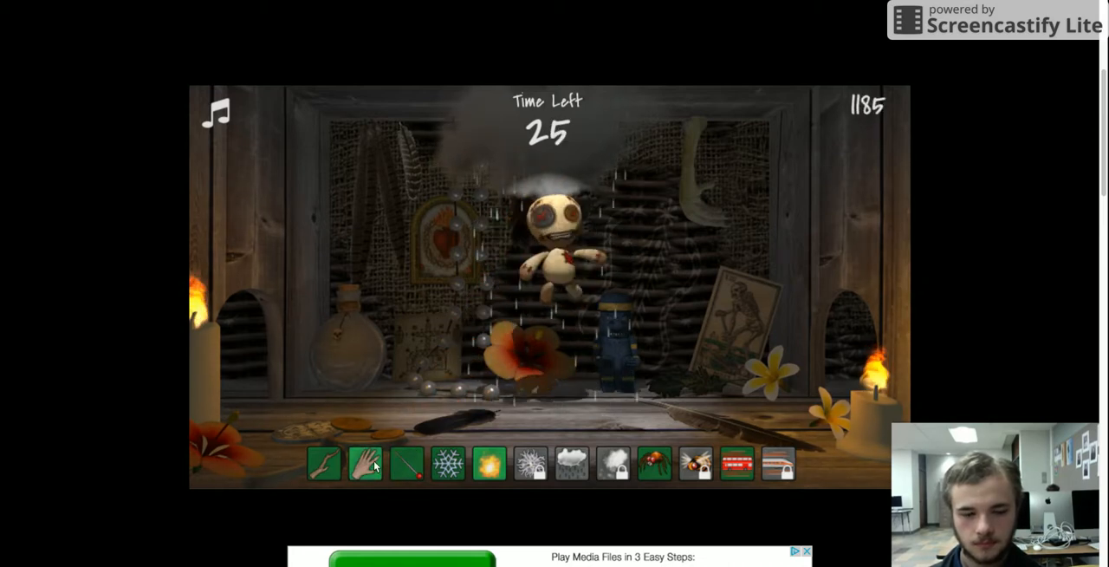
click(486, 462)
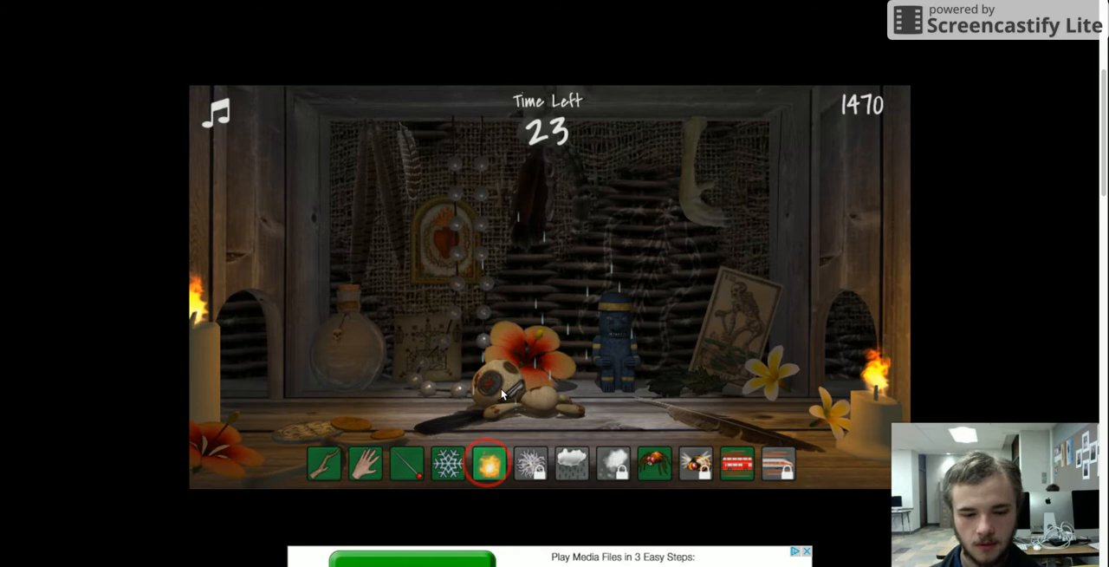
drag(485, 399, 520, 399)
- Rain on the burning doll, run the bus over it and send ants at the pieces until time runs out
click(489, 385)
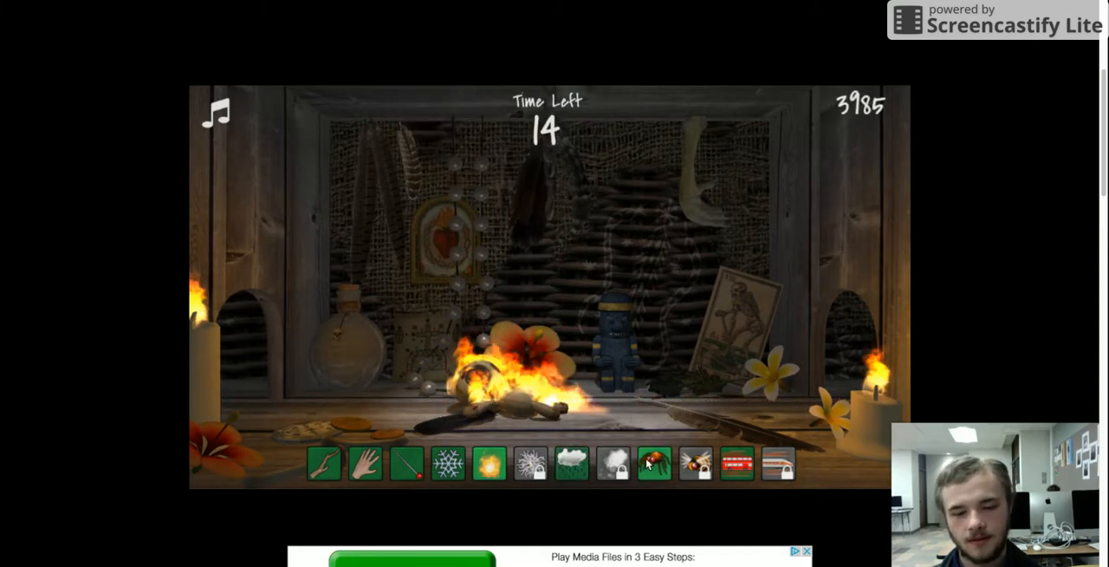
click(566, 458)
click(513, 381)
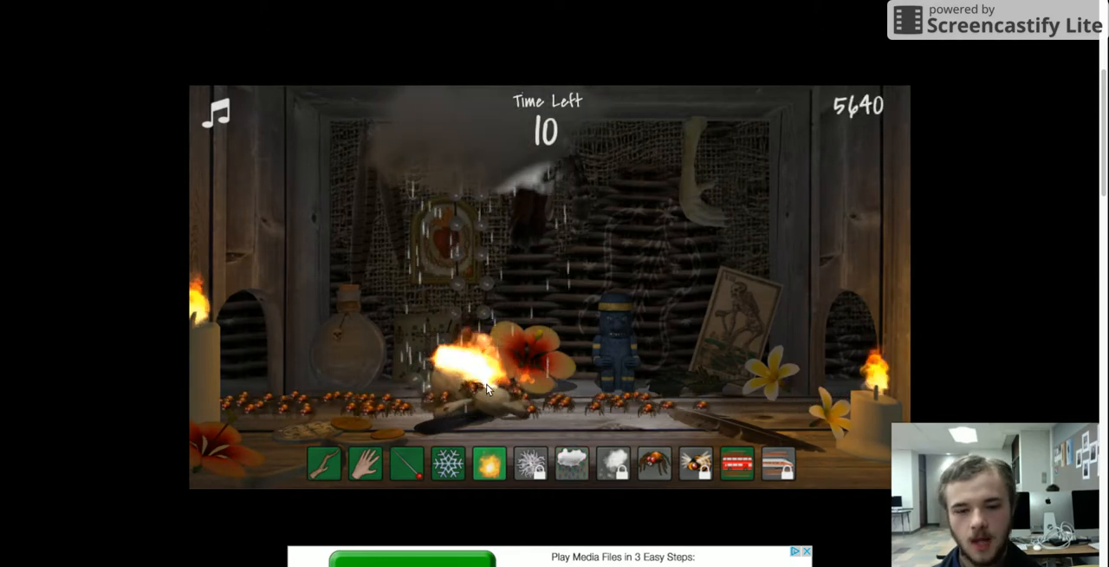
click(736, 468)
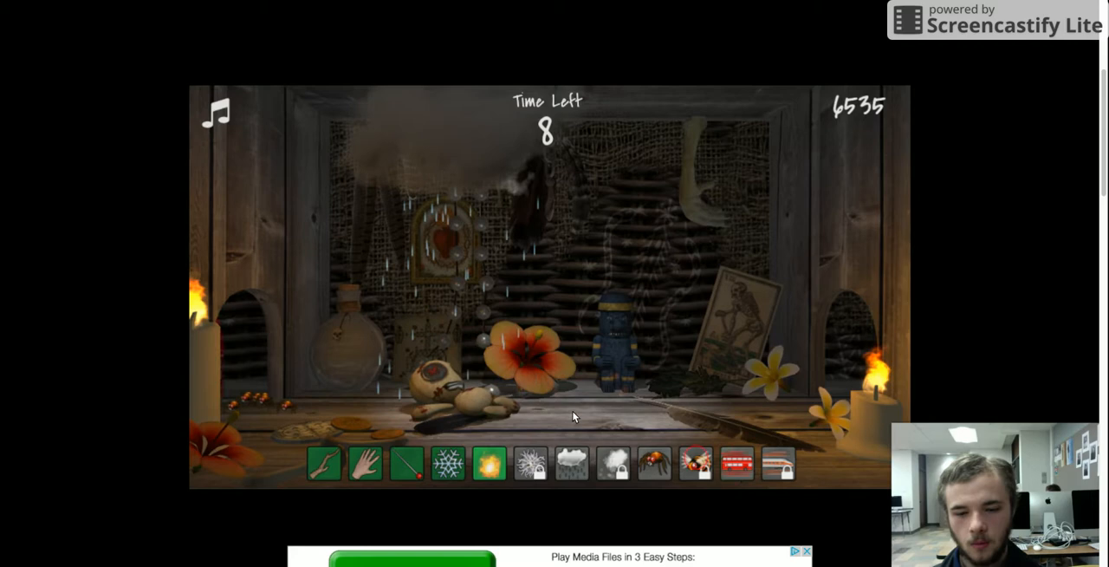
click(480, 397)
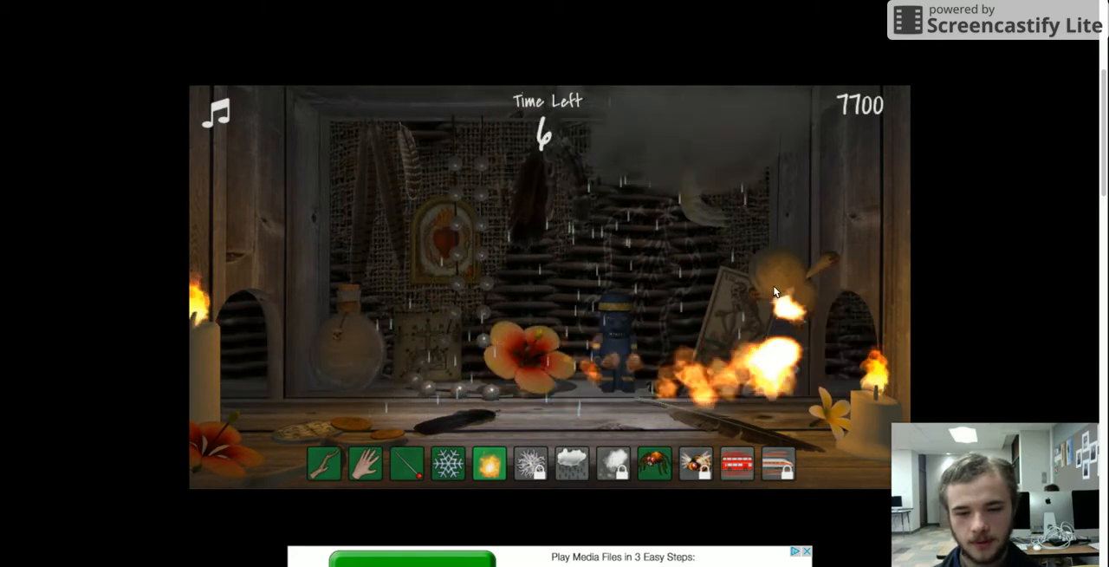
click(572, 462)
click(708, 408)
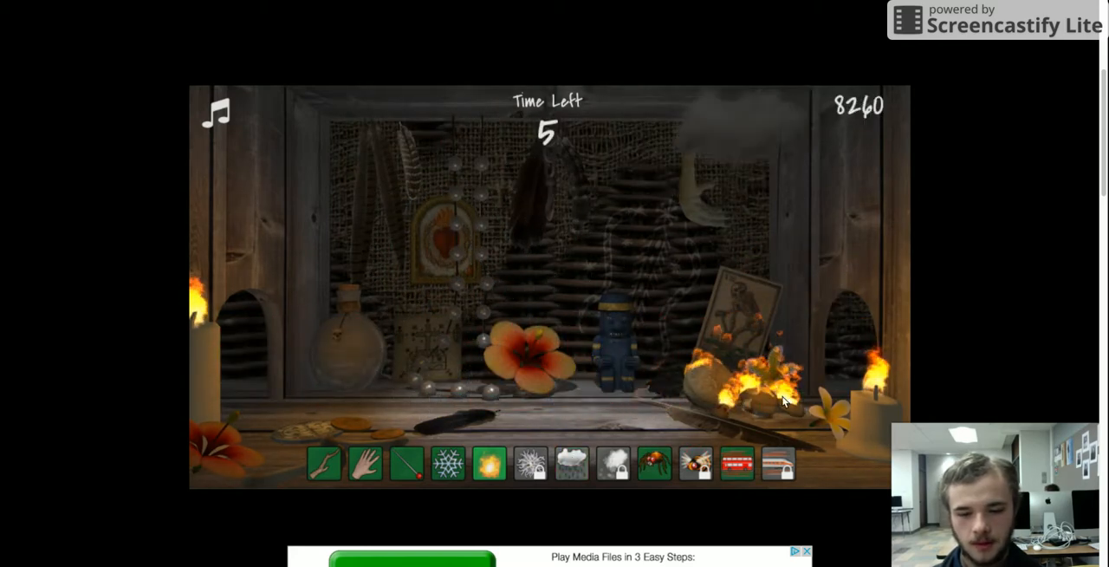
click(654, 465)
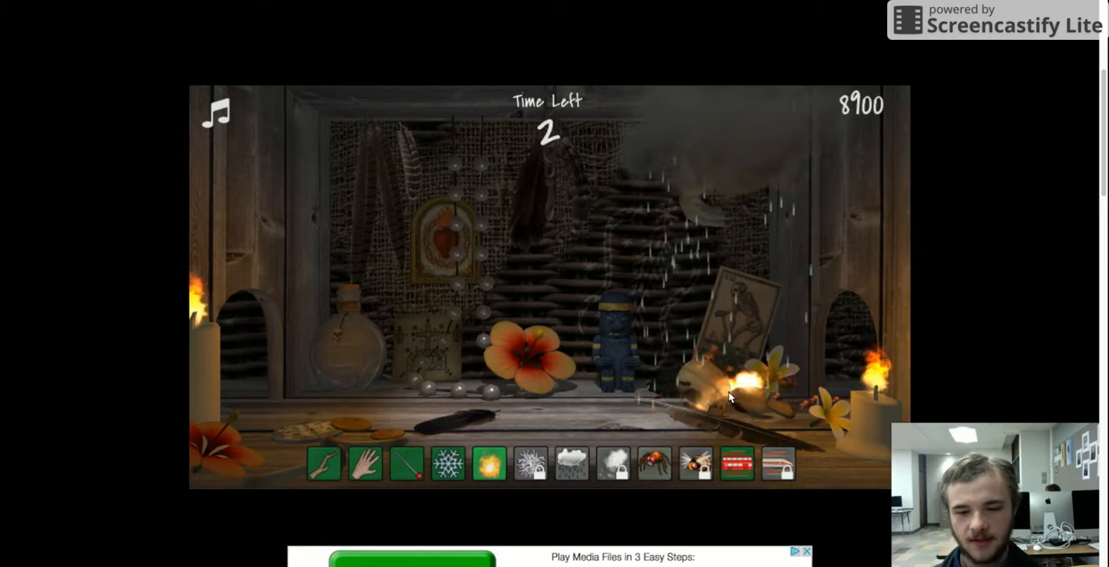
click(745, 400)
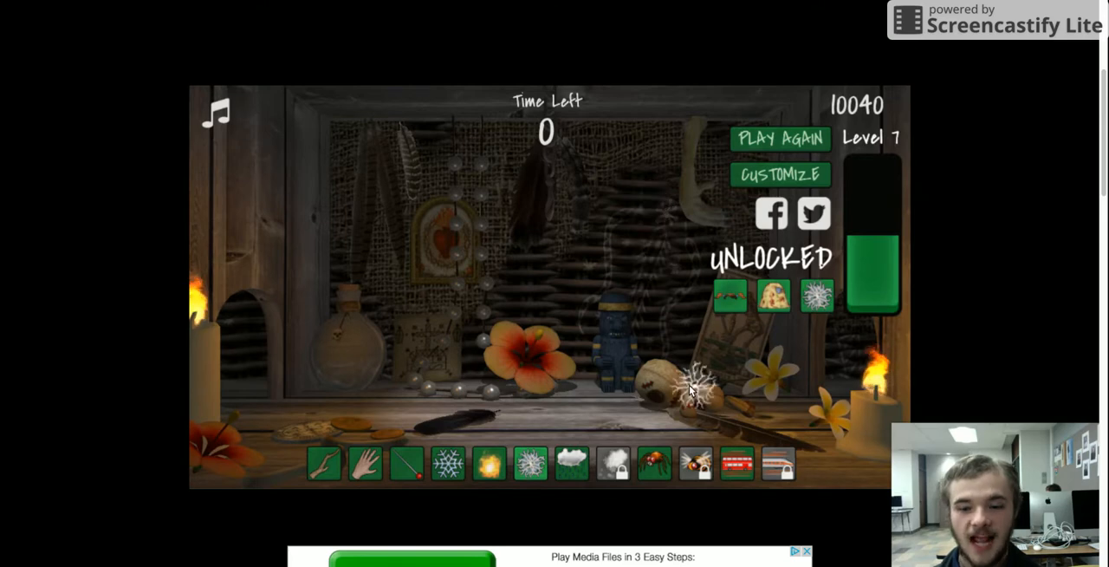
mouse_move(689, 388)
mouse_down()
mouse_move(338, 351)
mouse_move(372, 206)
mouse_up()
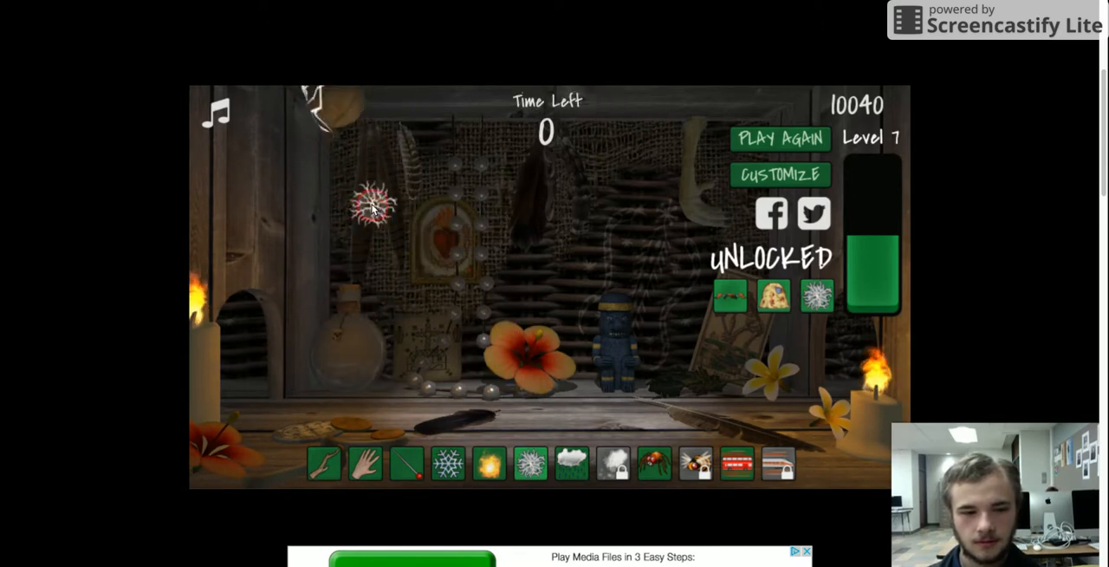
drag(316, 126, 607, 138)
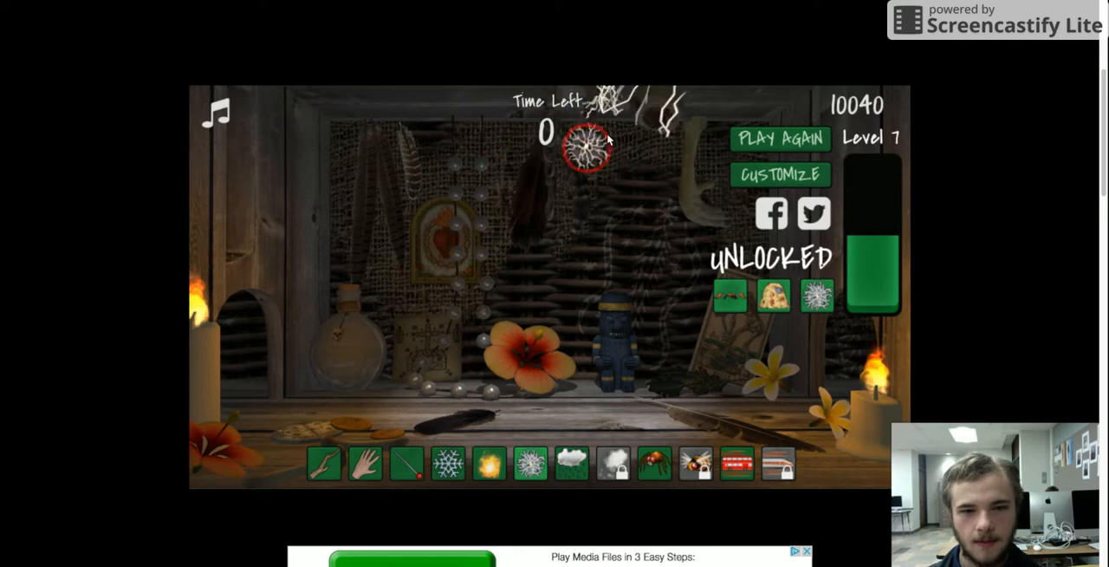
- Start a new round, shock the doll with lightning, drop it to the floor and unleash the ants
click(771, 138)
drag(538, 216, 563, 255)
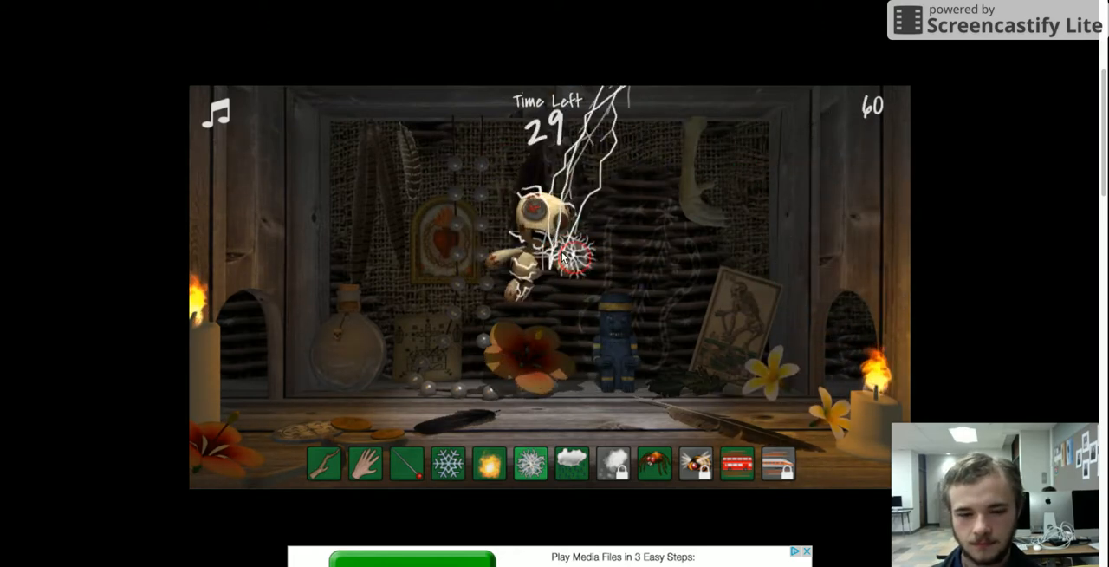
click(656, 464)
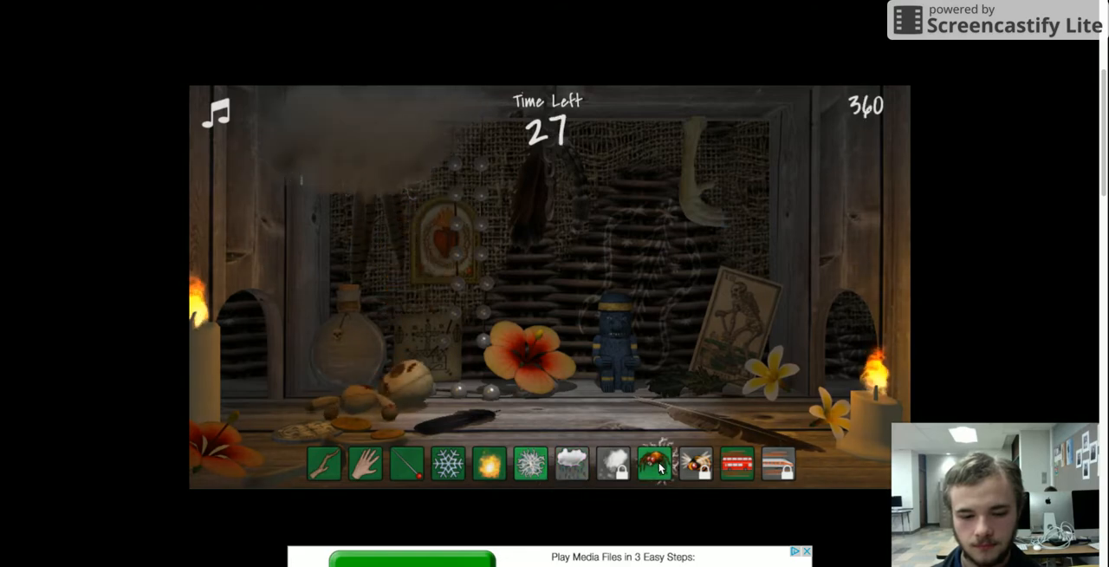
click(731, 465)
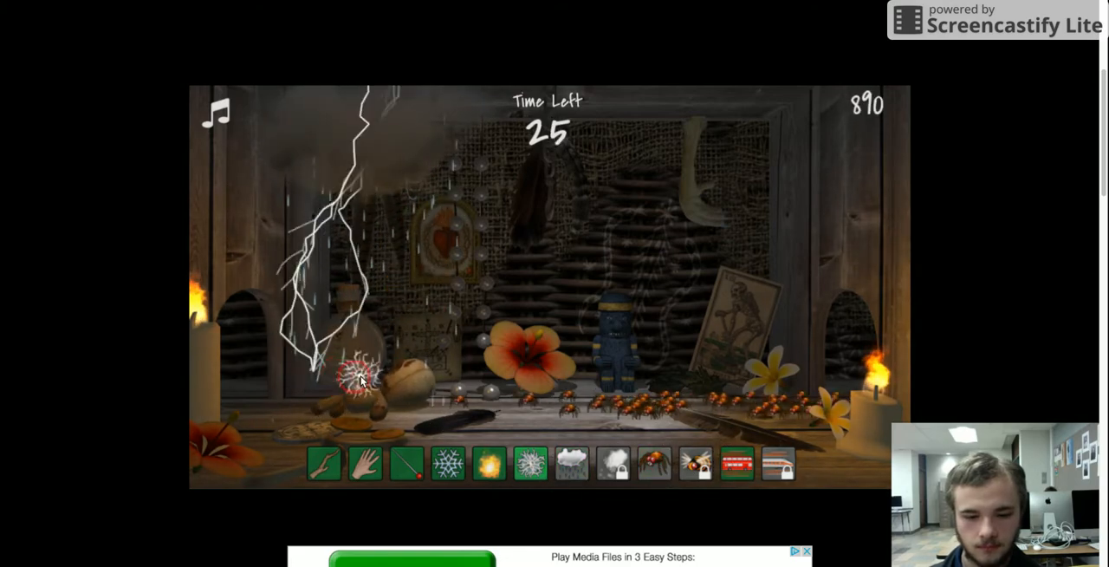
- Send the bus across the shelf while flinging the doll between the upper corners
mouse_move(407, 373)
mouse_down()
mouse_move(459, 273)
mouse_move(557, 392)
mouse_move(554, 173)
mouse_up()
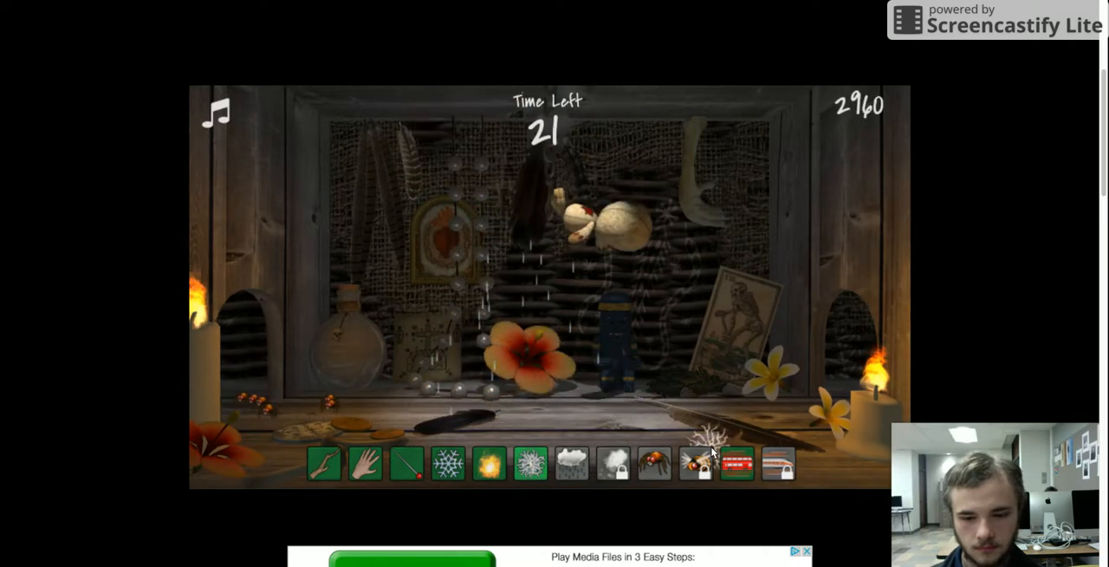
click(737, 465)
mouse_move(641, 390)
mouse_down()
mouse_move(845, 174)
mouse_move(707, 137)
mouse_move(832, 152)
mouse_up()
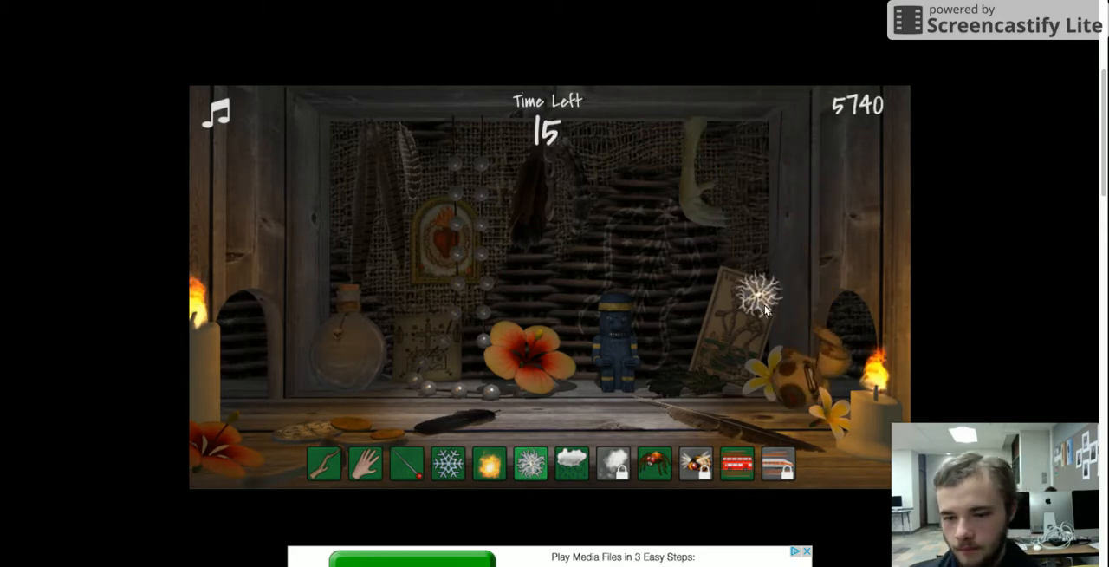
drag(791, 331, 669, 169)
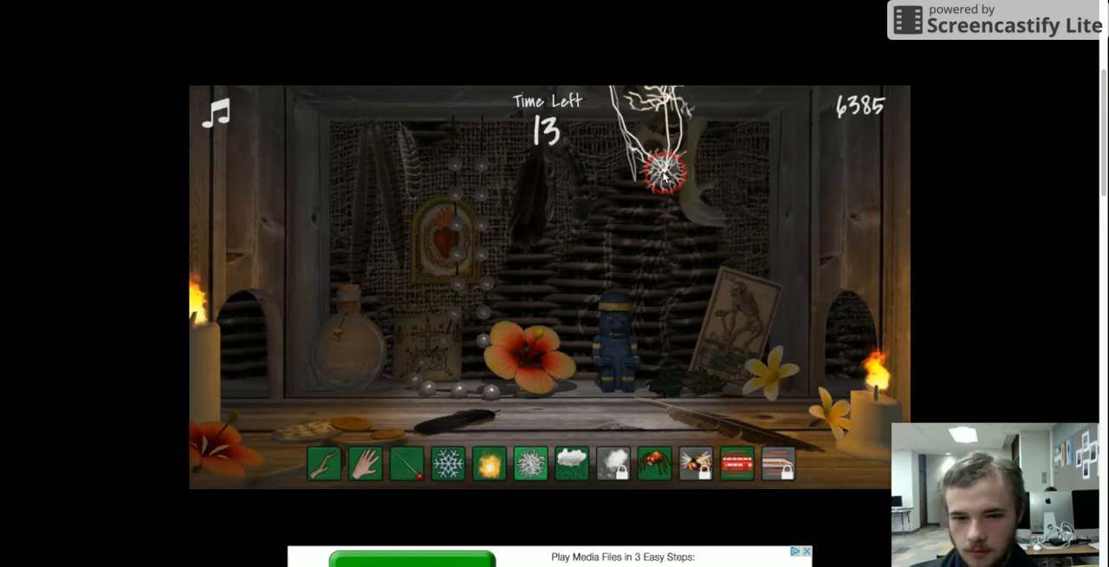
scroll(669, 169, down, 3)
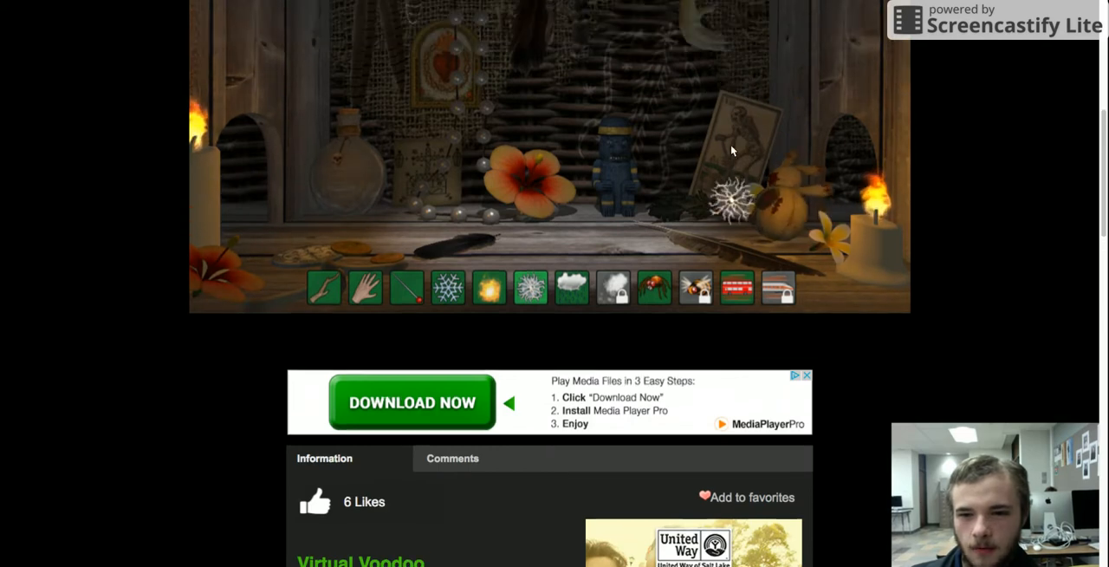
scroll(732, 150, up, 2)
scroll(730, 150, up, 3)
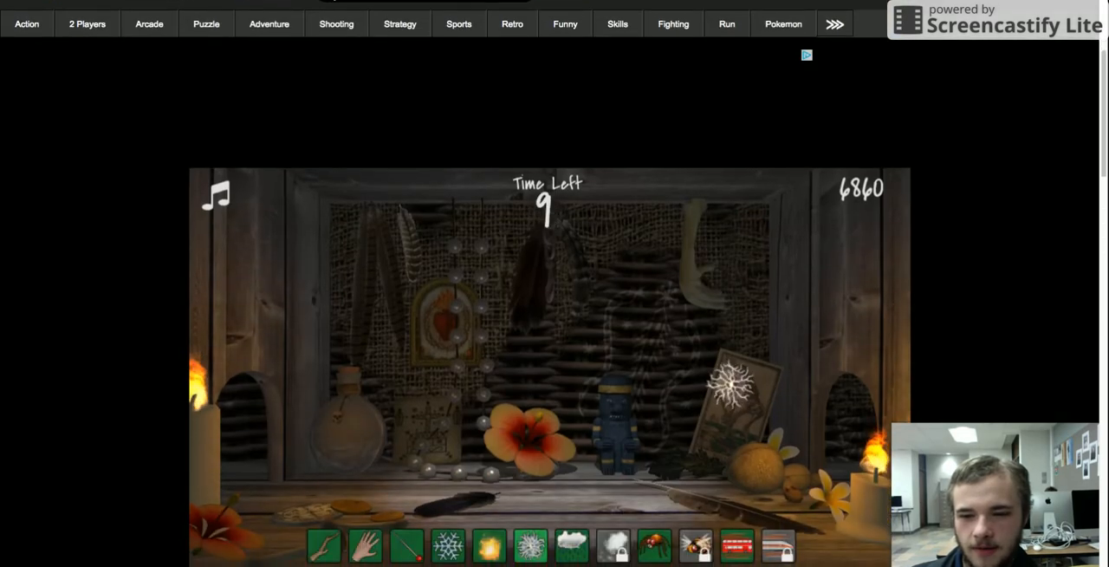
scroll(731, 144, down, 1)
- Zap the doll and spots around the scene with lightning until time runs out at 10220 points
drag(754, 394, 696, 292)
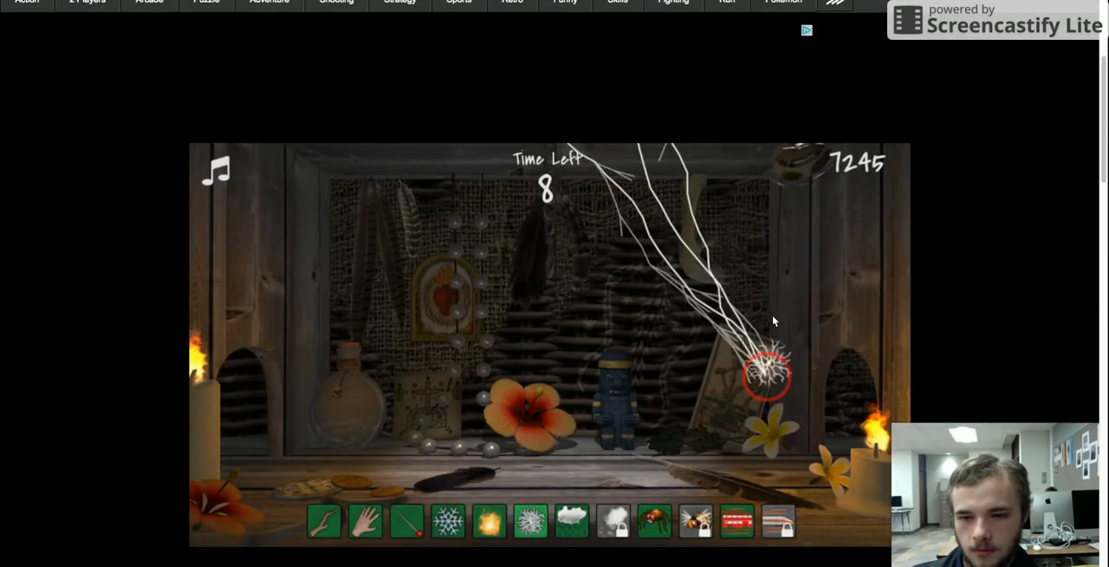
click(542, 295)
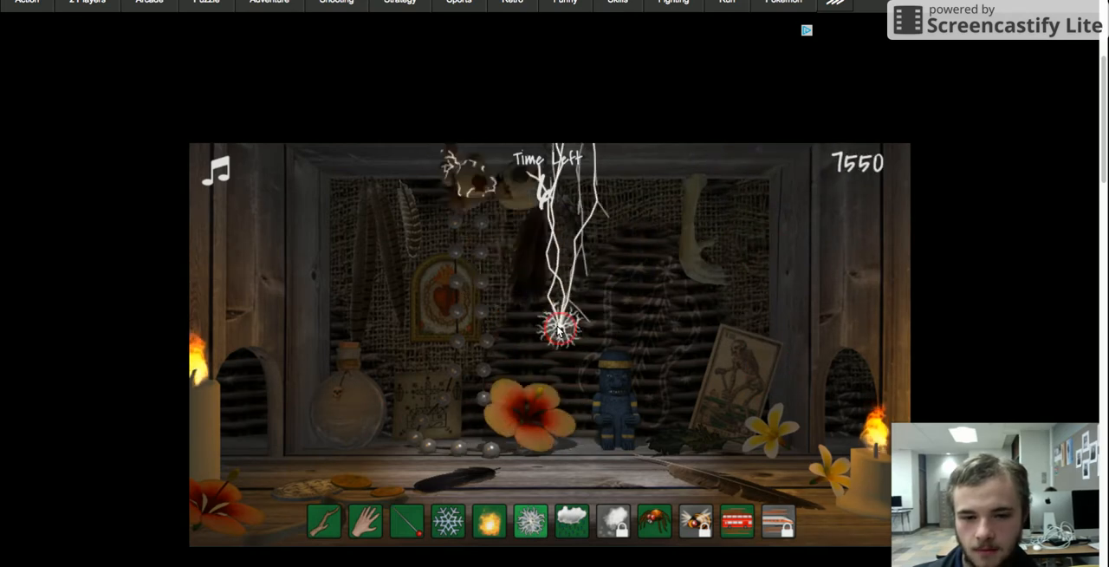
click(381, 433)
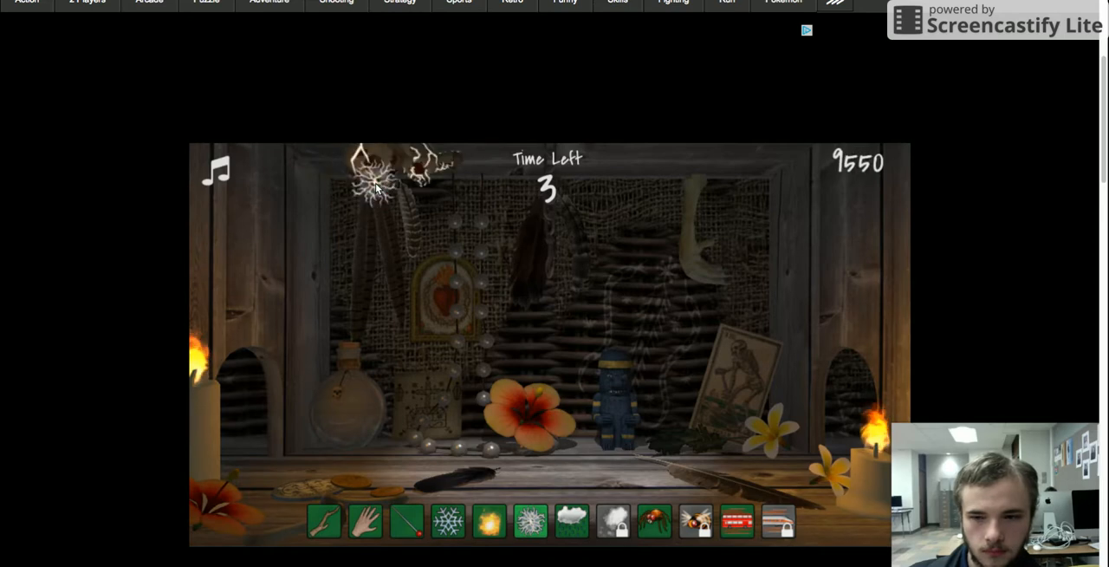
click(377, 186)
click(606, 408)
click(685, 250)
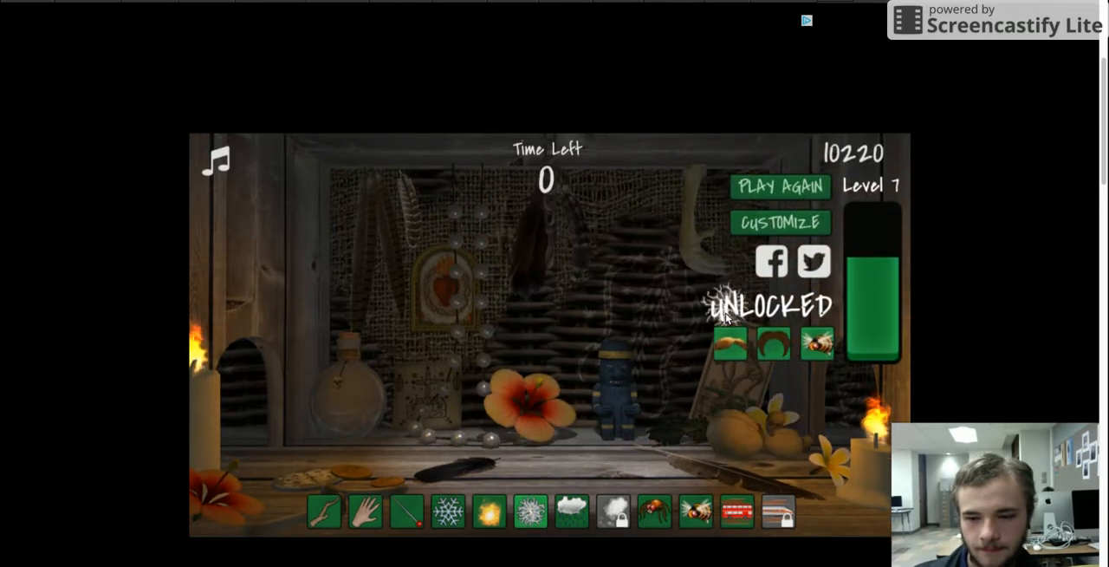
scroll(725, 313, down, 2)
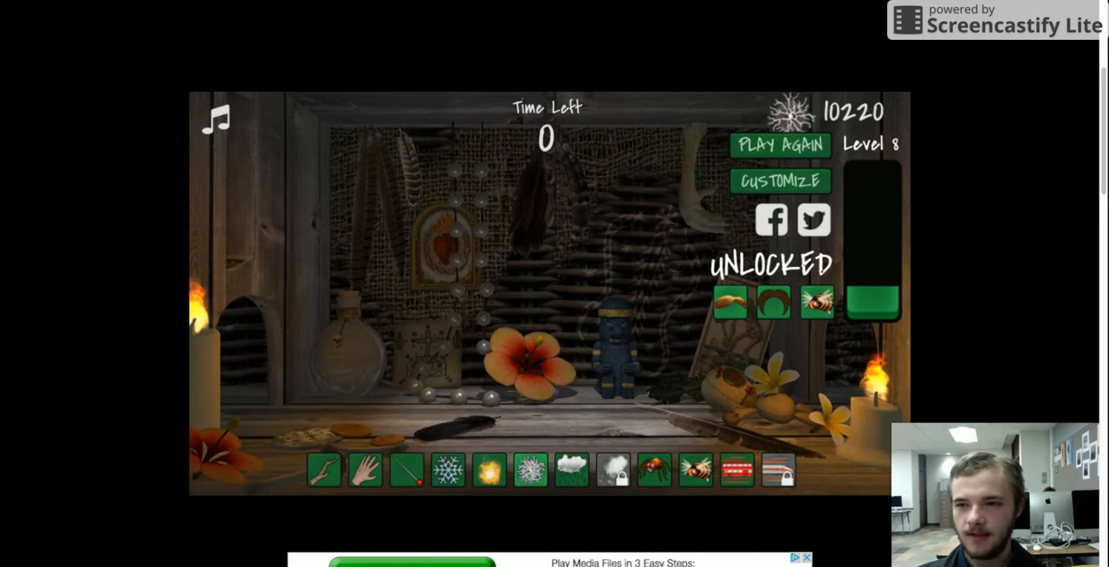
- Start another round and chase the doll with rapid lightning strikes around the top of the scene
click(782, 144)
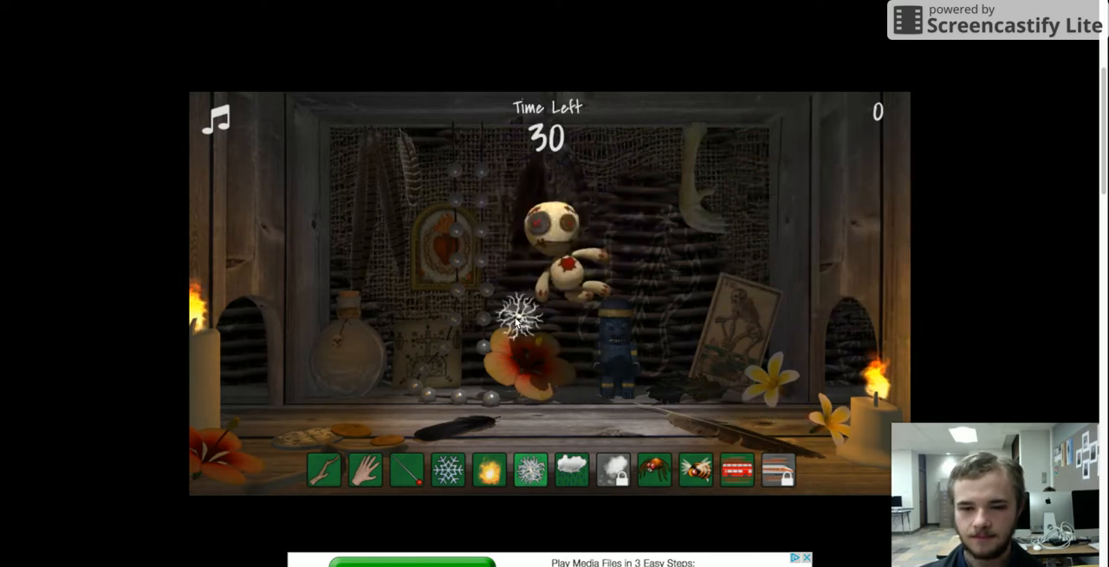
click(560, 232)
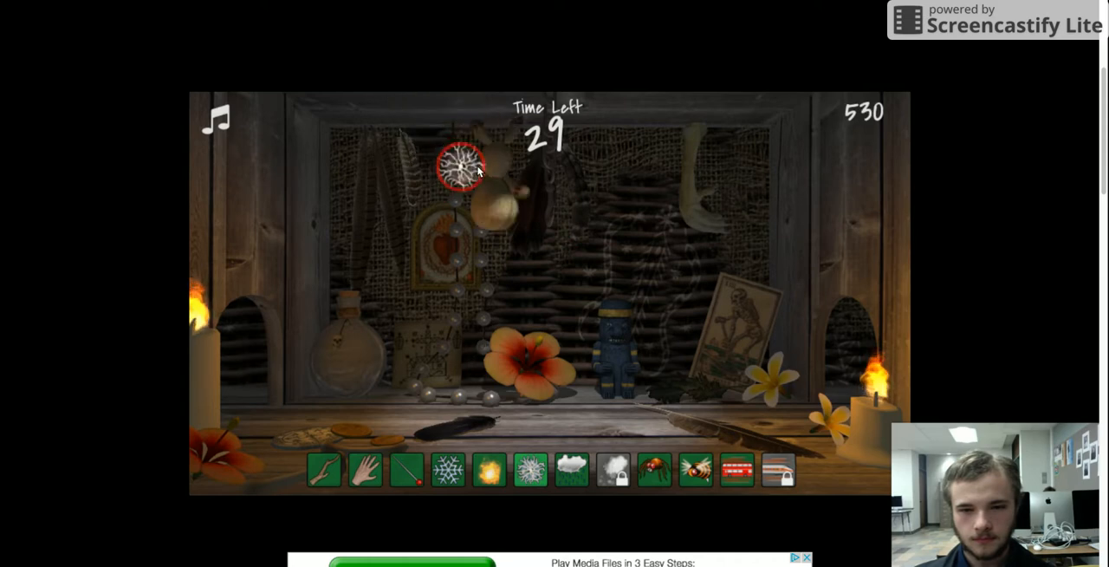
click(555, 191)
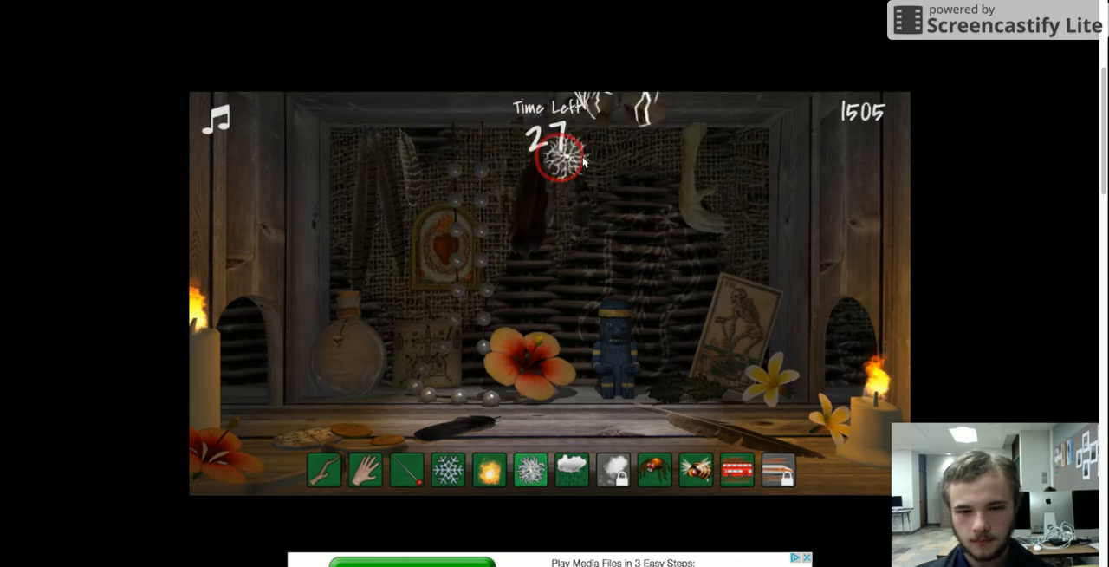
click(641, 156)
click(763, 364)
click(797, 304)
click(728, 148)
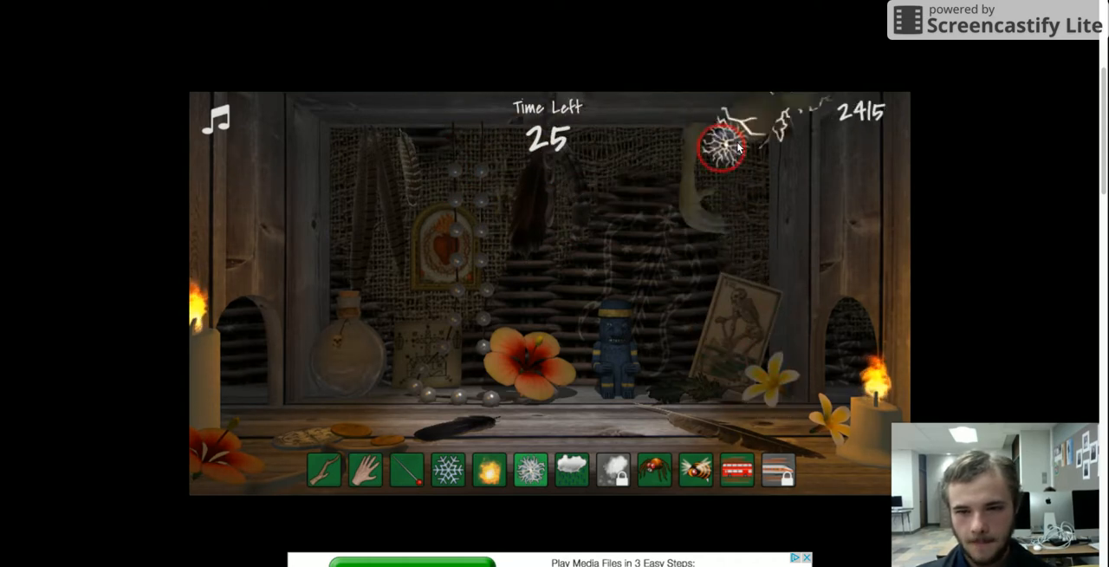
click(818, 161)
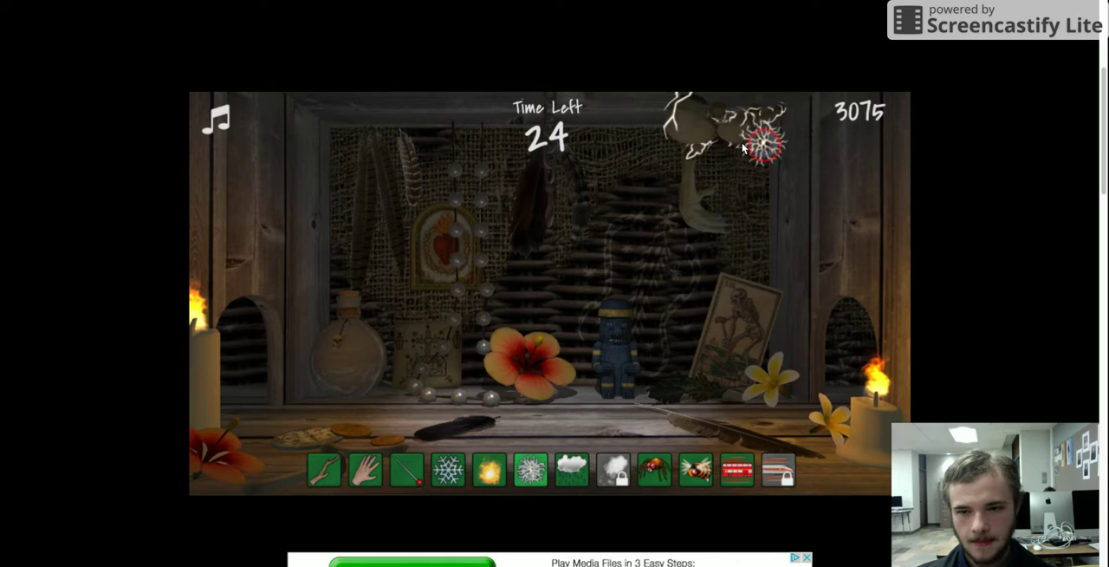
click(791, 143)
click(607, 138)
click(459, 165)
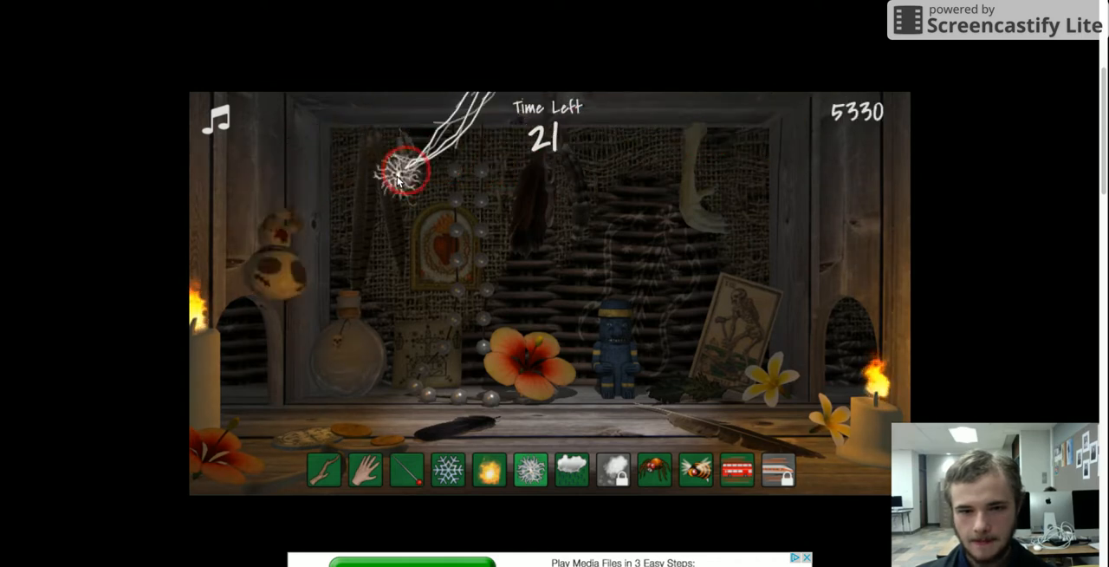
click(351, 373)
click(407, 182)
click(537, 139)
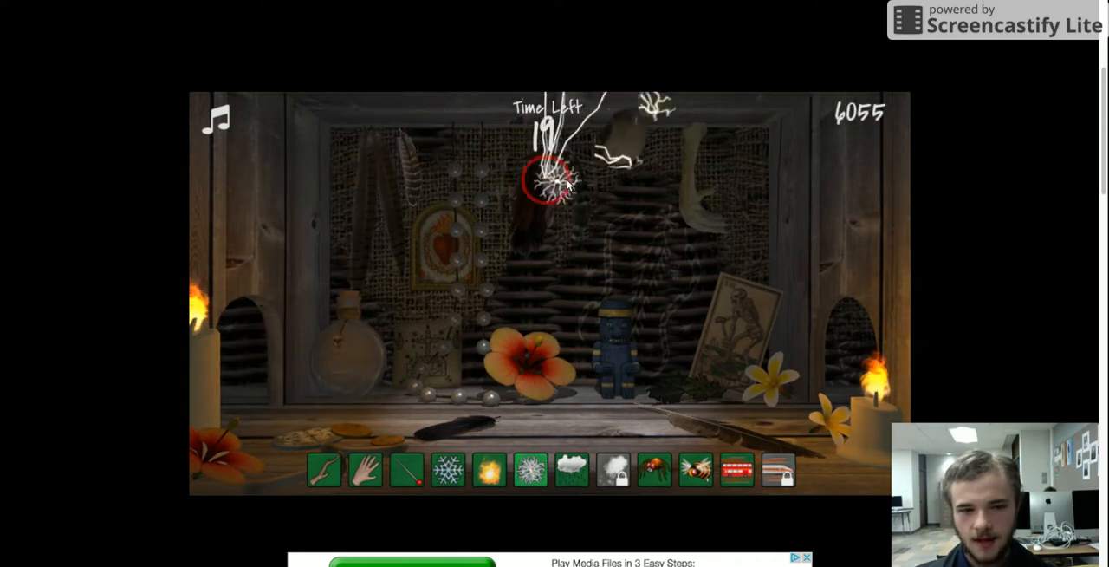
click(685, 191)
click(745, 338)
click(754, 164)
click(702, 156)
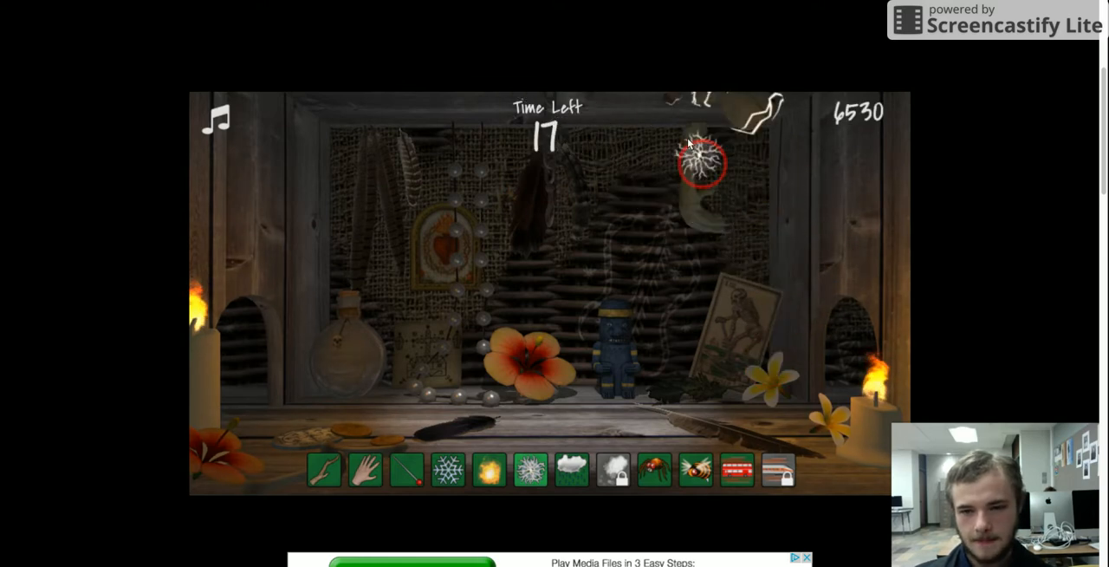
- Release the ladybug swarm onto the doll, then send the bus across the shelf into it
click(664, 472)
click(741, 442)
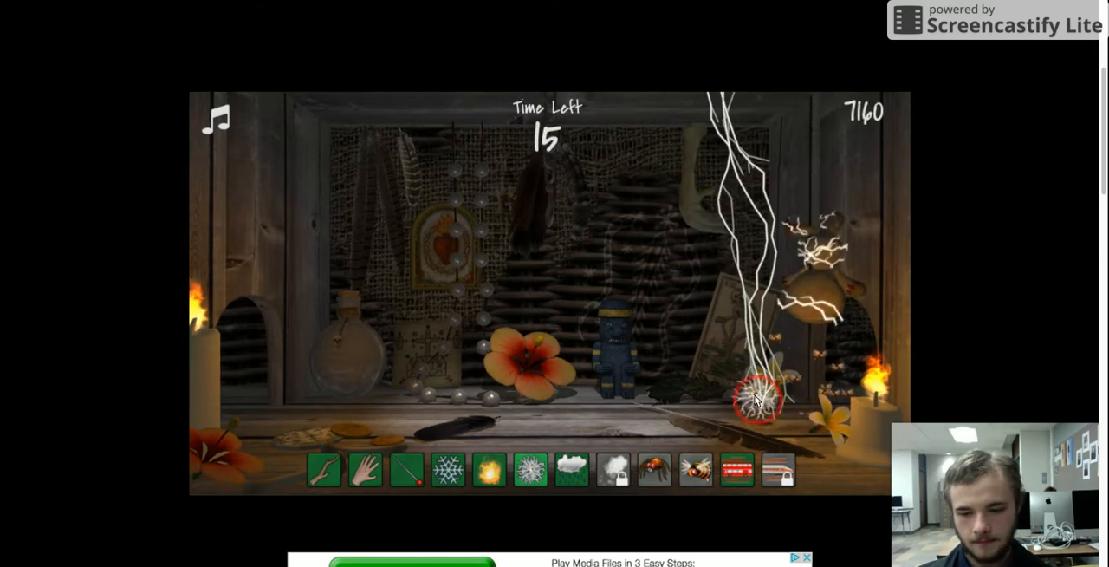
click(739, 471)
click(739, 471)
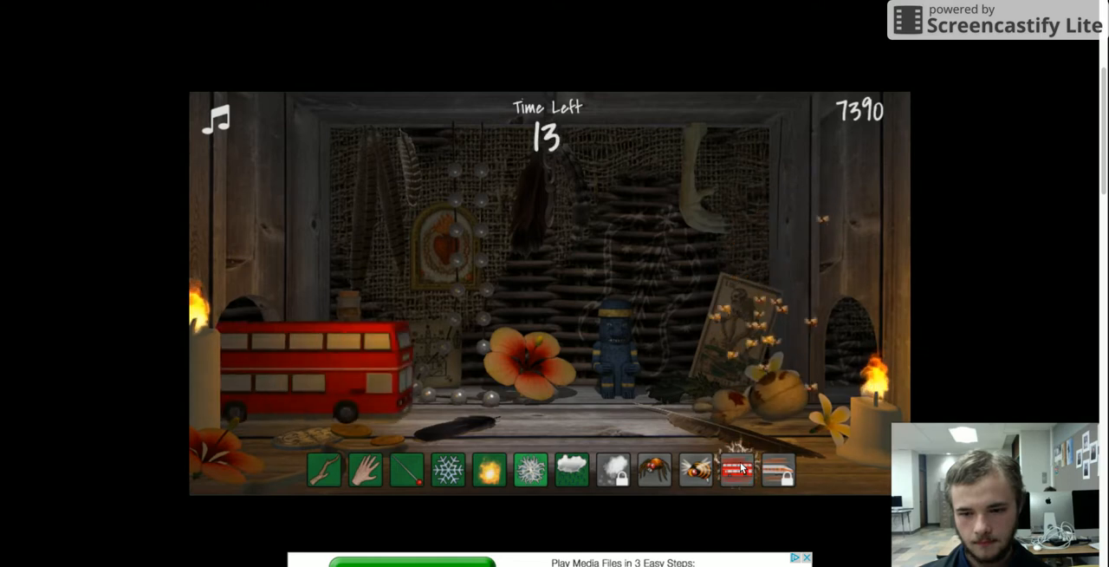
- Put a rain cloud over the doll and keep zapping it until the timer ends at 16810 points
click(763, 295)
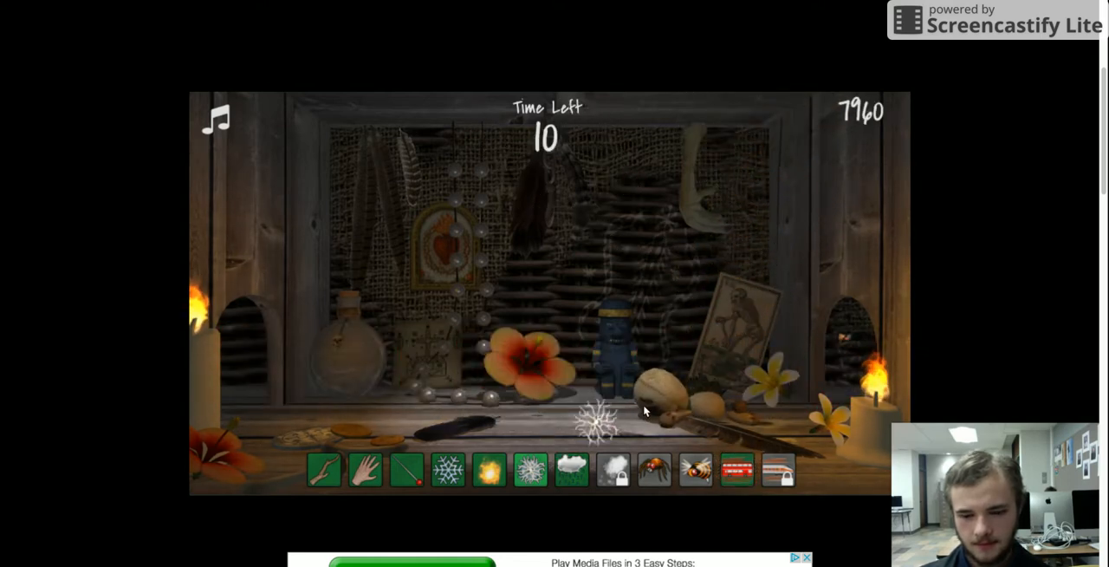
click(702, 407)
click(703, 164)
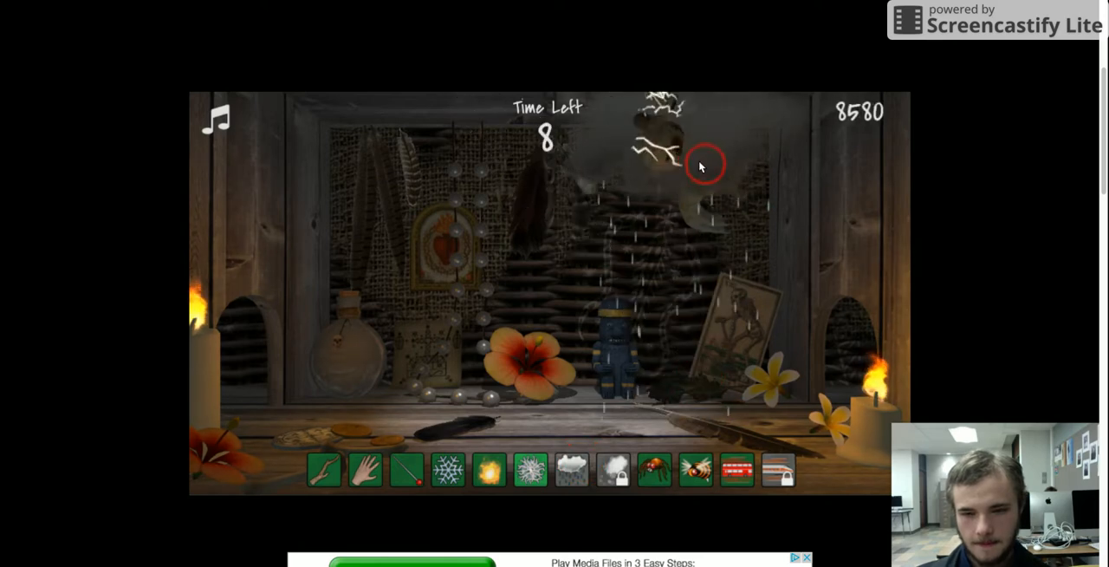
click(598, 130)
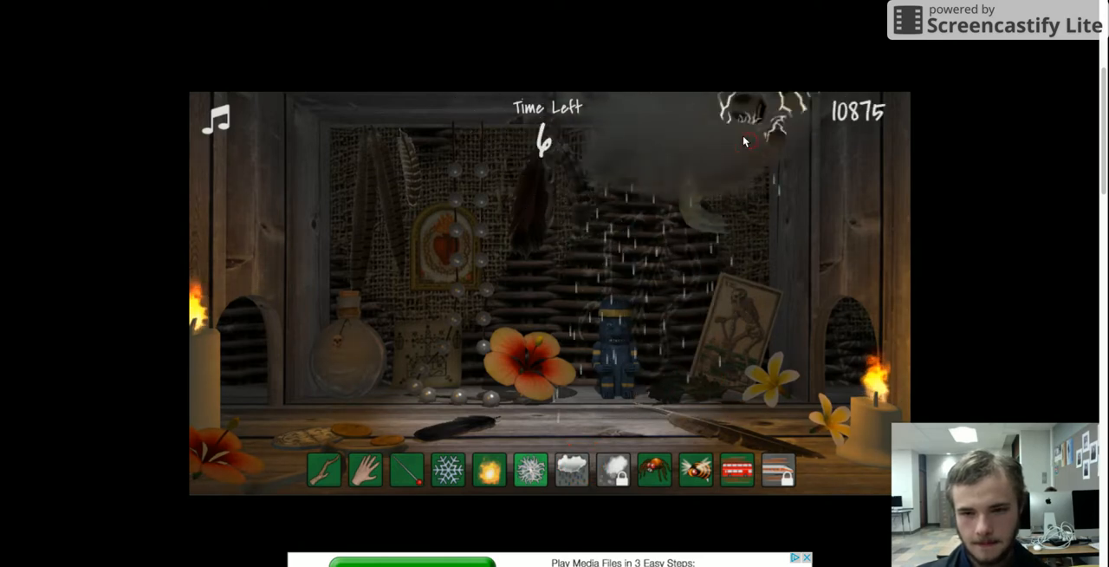
click(771, 137)
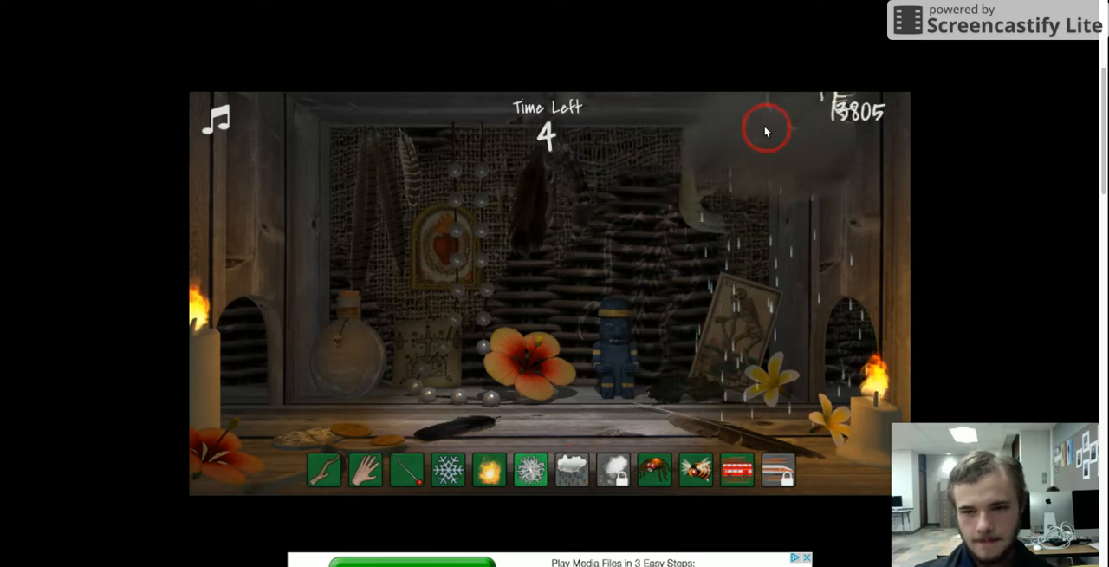
click(770, 127)
click(592, 127)
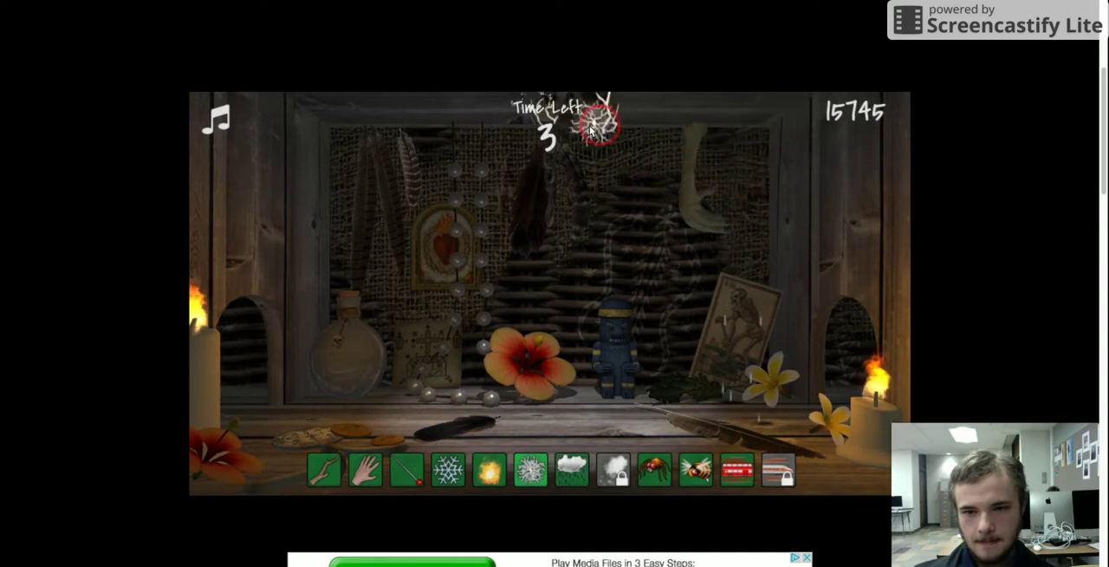
click(497, 146)
click(333, 364)
click(381, 234)
click(485, 179)
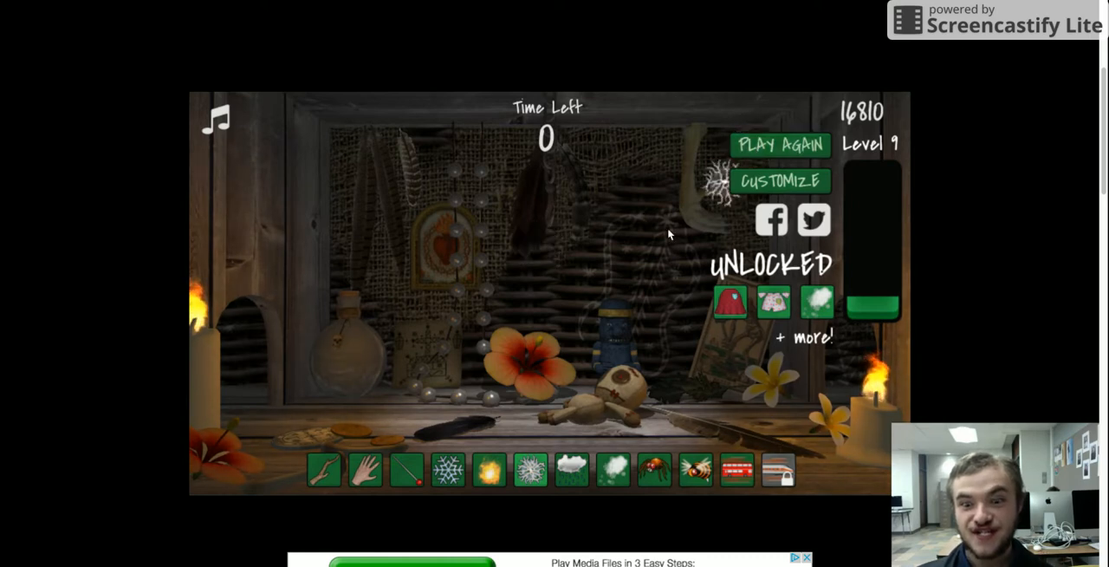
- Fling the doll off the shelf, then try the smoke and rain-cloud jinxes on the results screen
drag(622, 374, 659, 260)
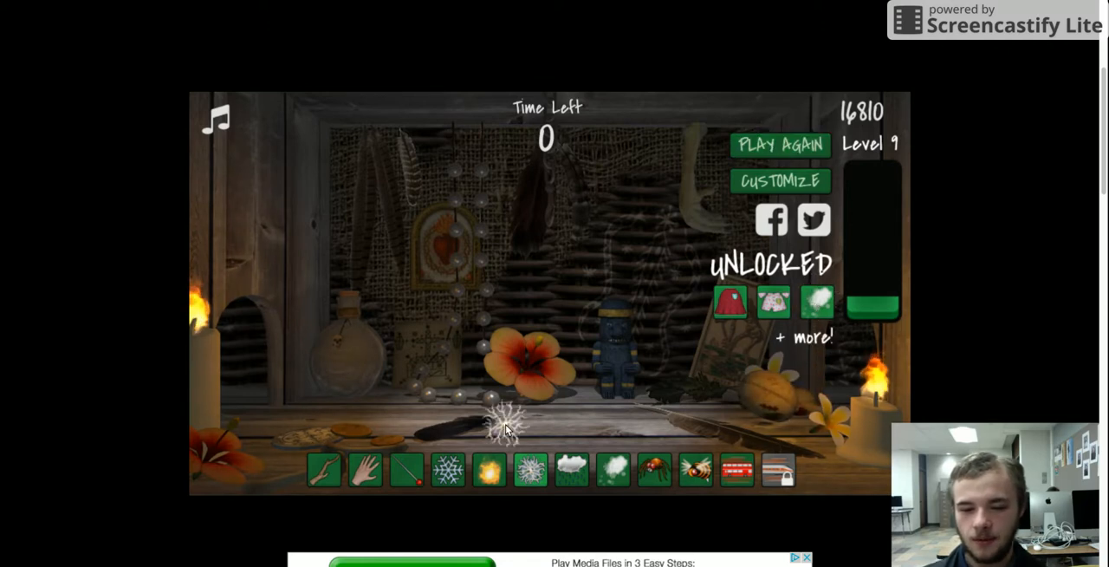
click(618, 465)
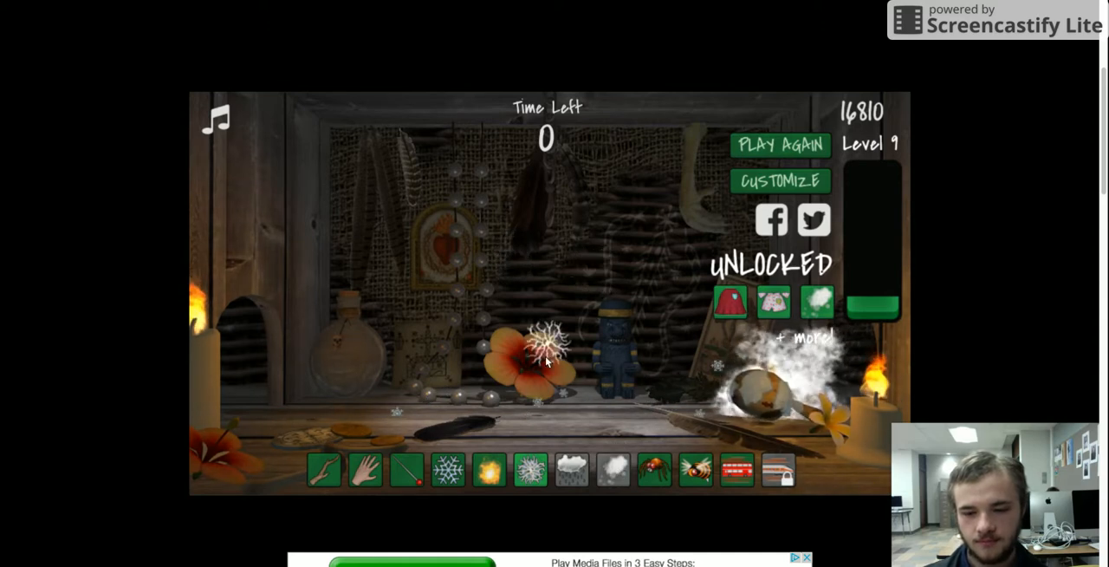
click(520, 468)
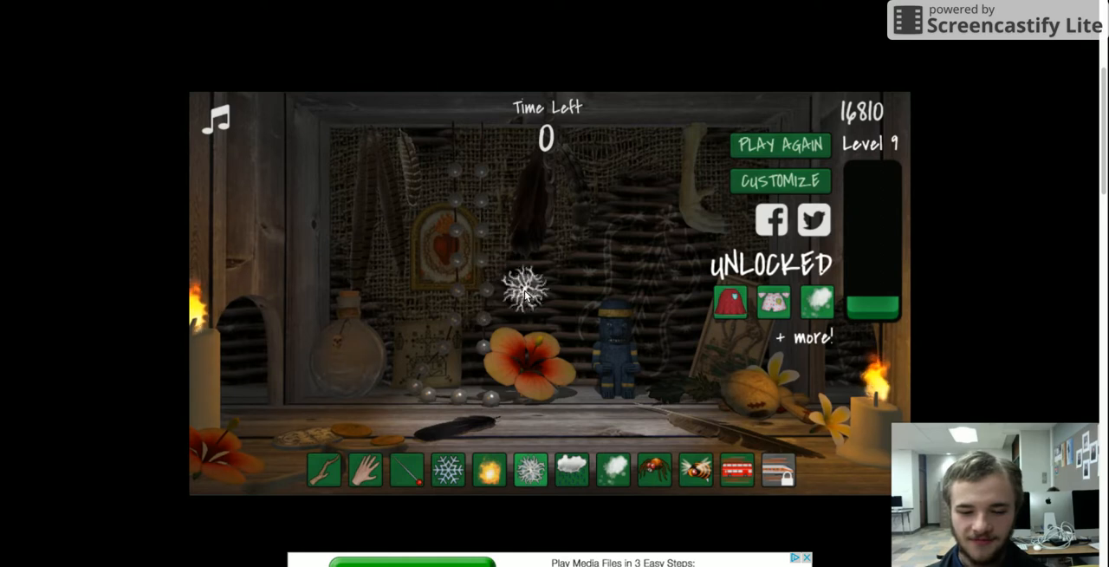
- Start a new round and chase the flying doll with rapid lightning strikes across the scene
click(765, 147)
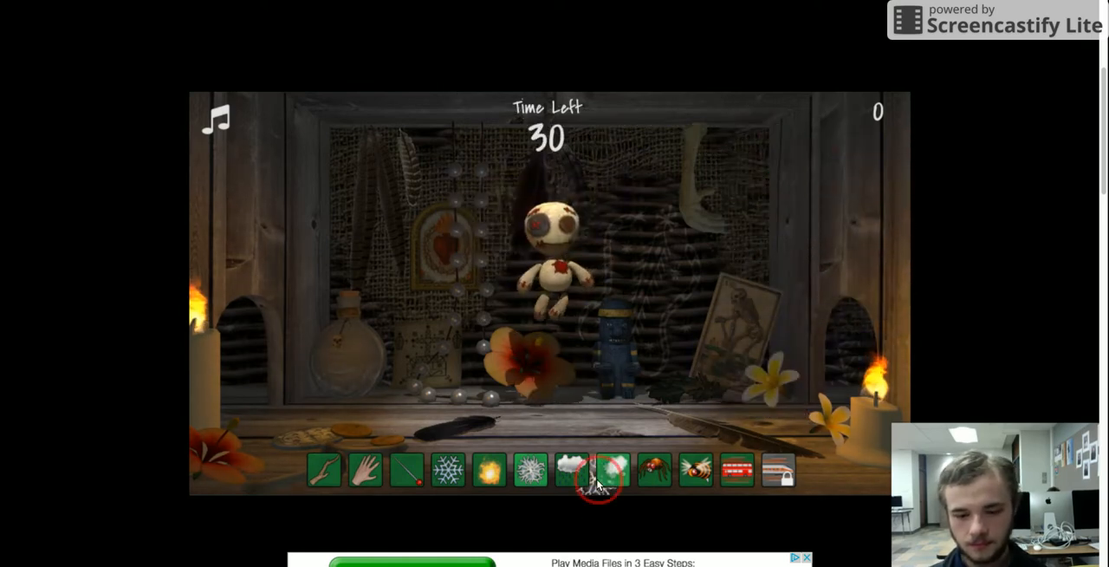
click(572, 474)
click(555, 174)
click(542, 137)
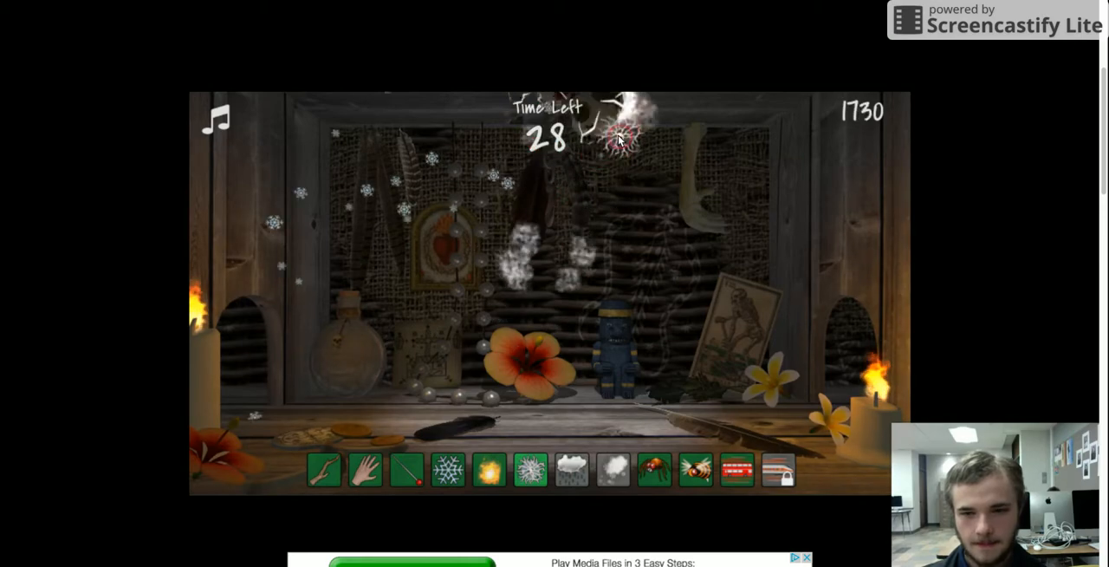
click(520, 130)
click(485, 128)
click(433, 121)
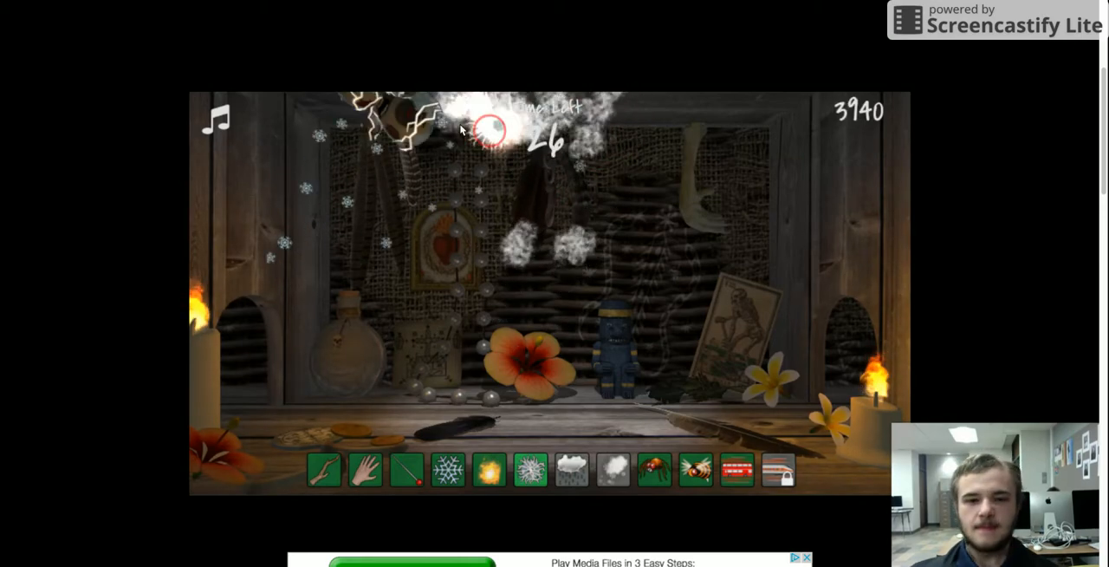
click(346, 165)
click(293, 295)
click(364, 199)
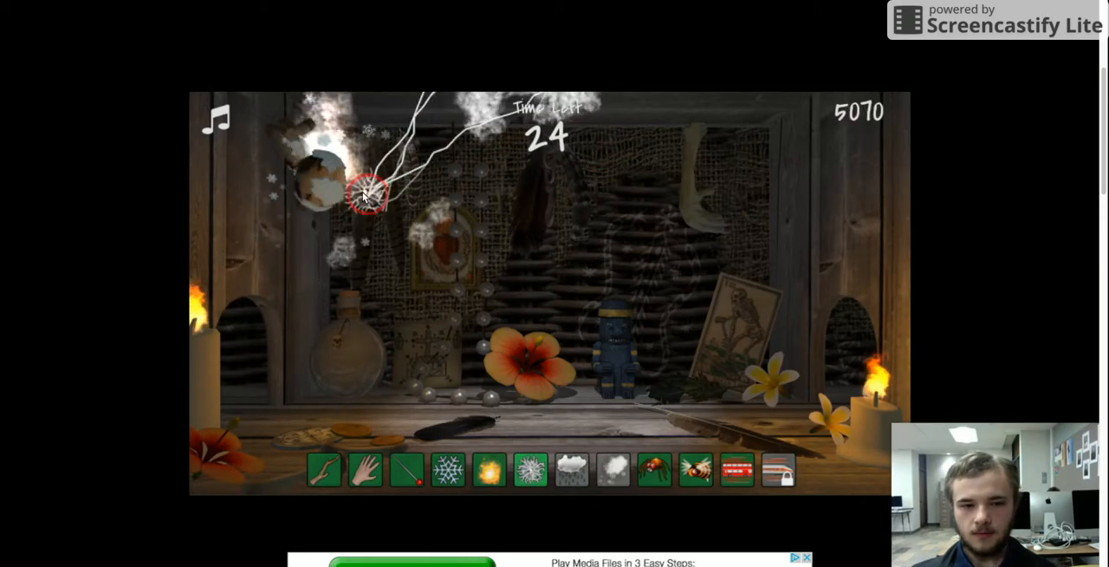
click(329, 156)
click(321, 177)
click(485, 242)
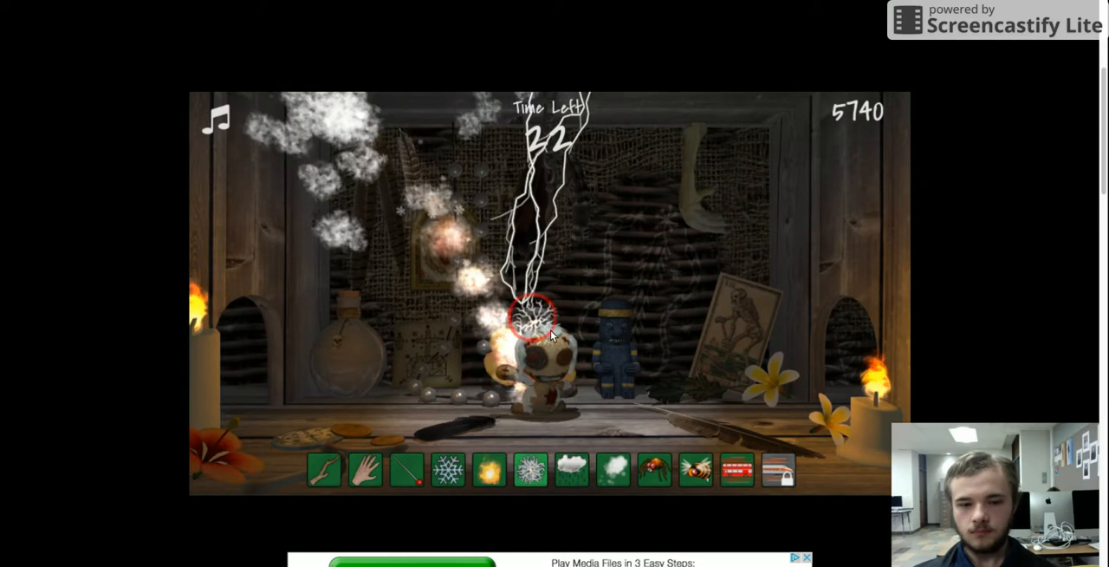
click(538, 330)
click(609, 212)
click(529, 164)
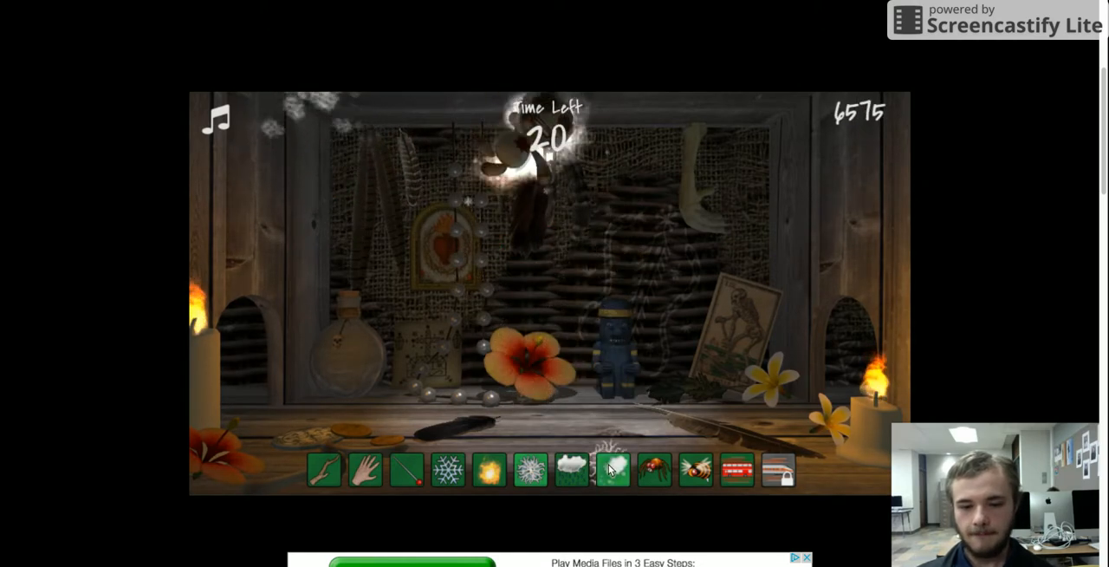
click(520, 216)
click(500, 245)
click(555, 174)
click(641, 156)
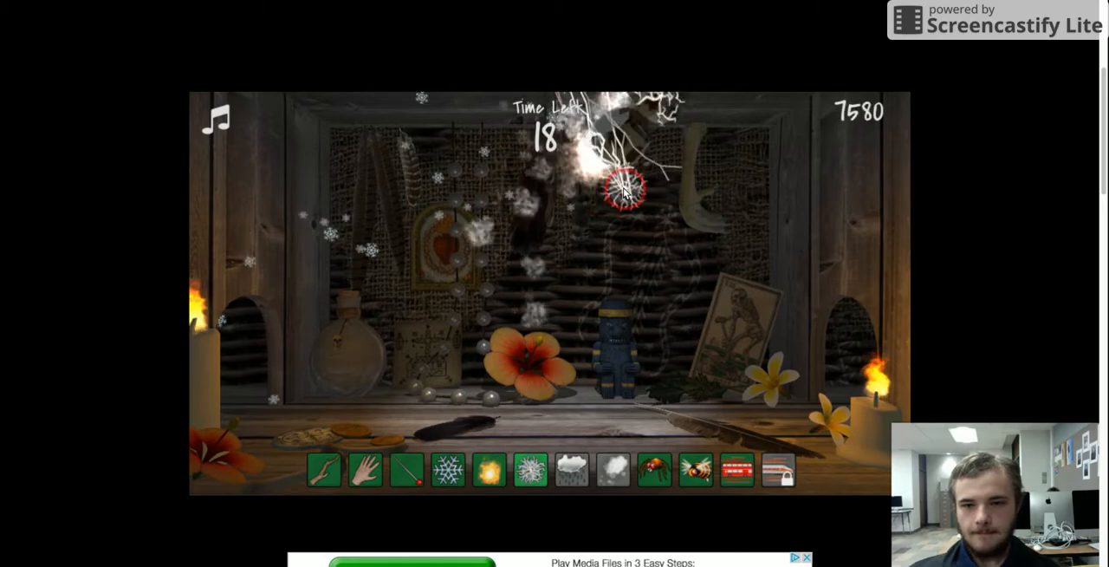
click(746, 147)
click(780, 234)
click(815, 348)
click(806, 216)
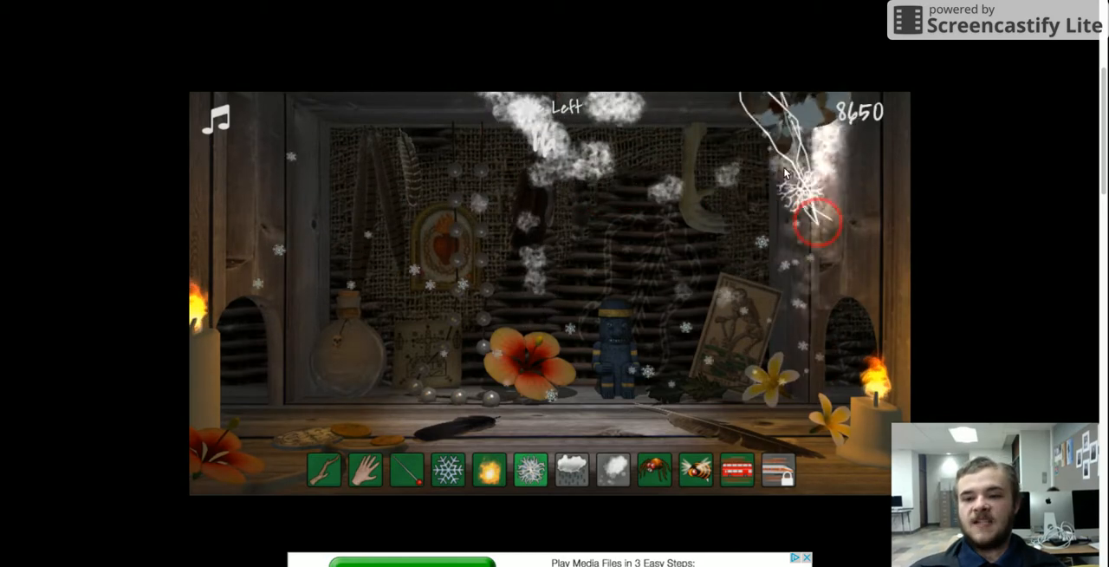
click(746, 121)
click(583, 154)
- Keep zapping the doll through the final seconds to finish at 22190 points and reach Level 10
click(607, 143)
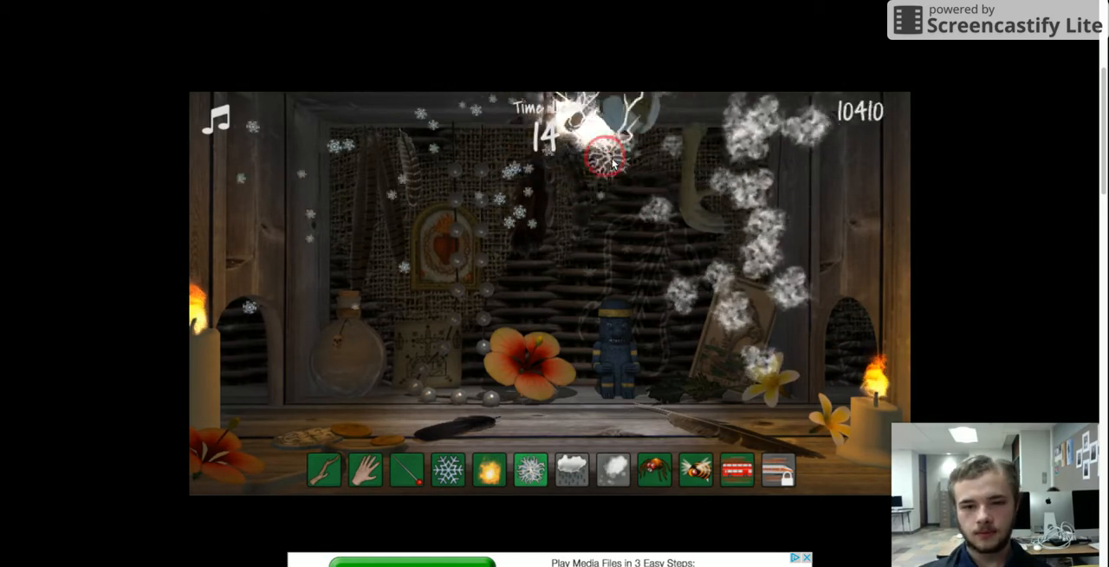
click(689, 143)
click(715, 155)
click(797, 173)
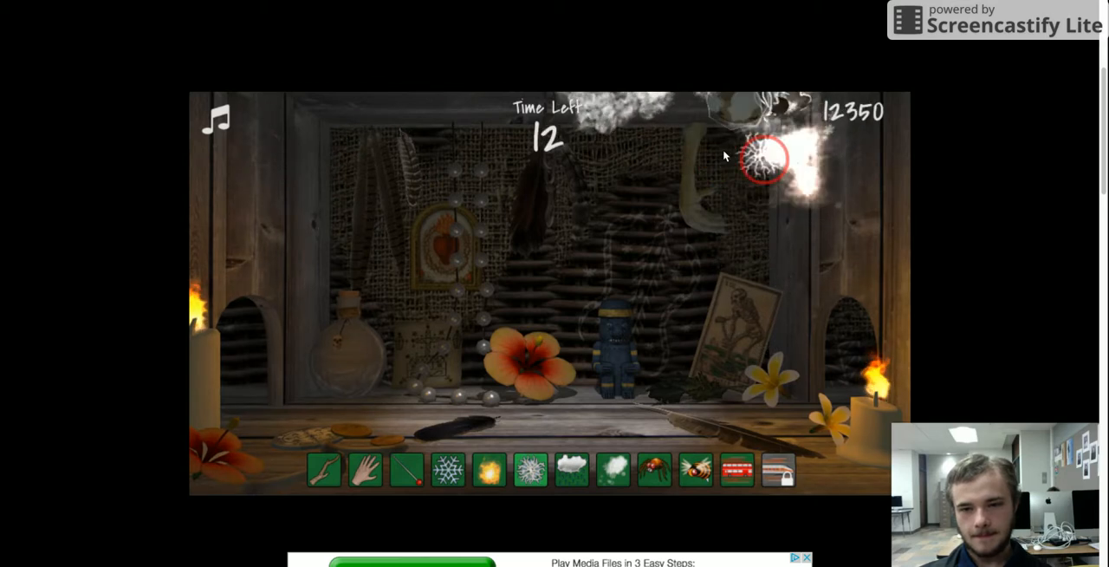
click(719, 138)
click(761, 143)
click(754, 130)
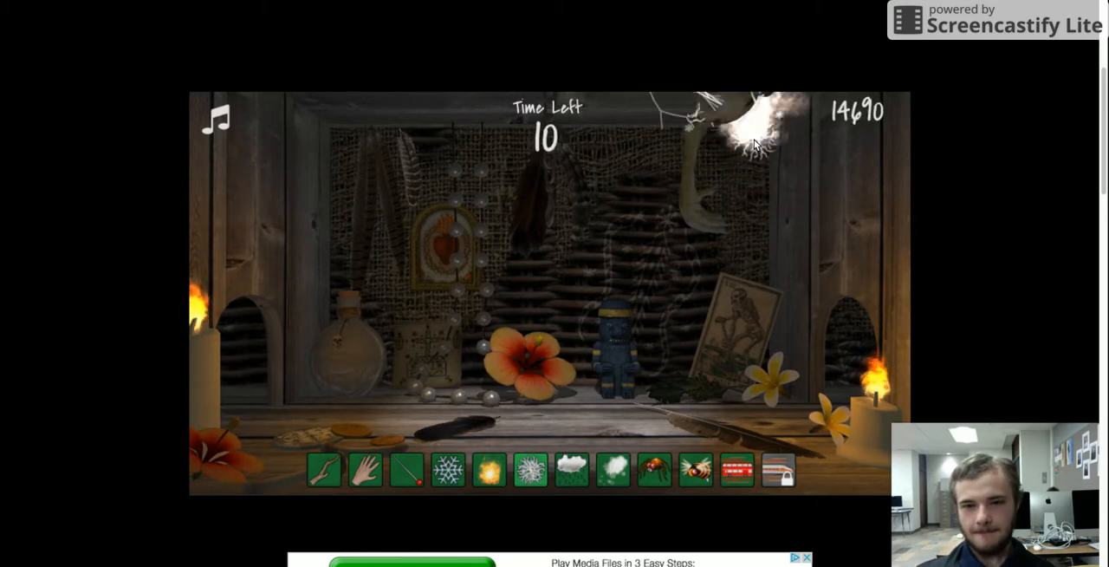
click(733, 141)
click(719, 117)
click(641, 117)
click(628, 128)
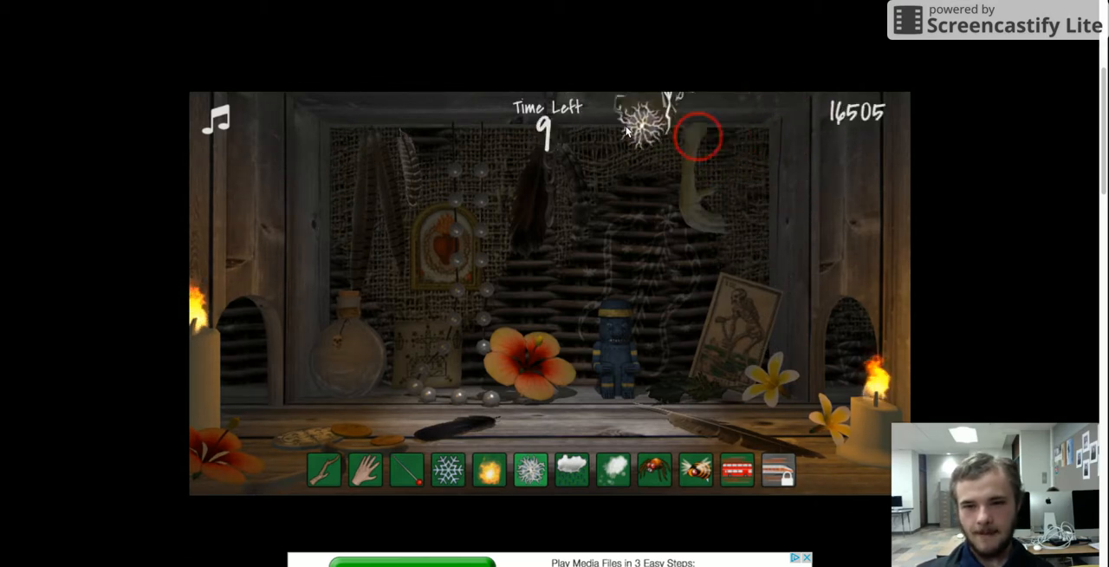
click(592, 118)
click(702, 130)
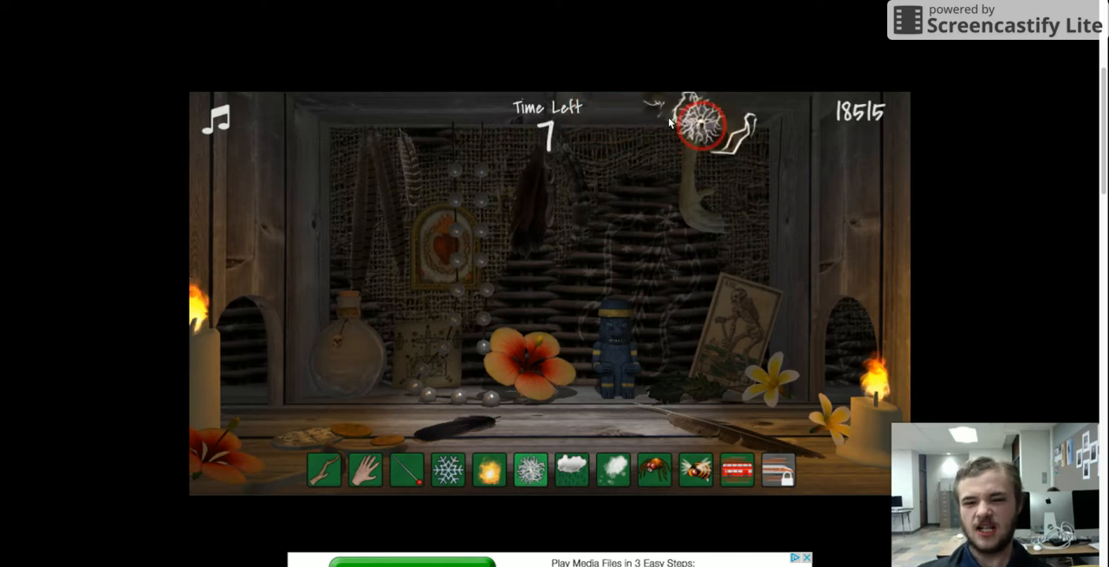
click(641, 111)
click(607, 174)
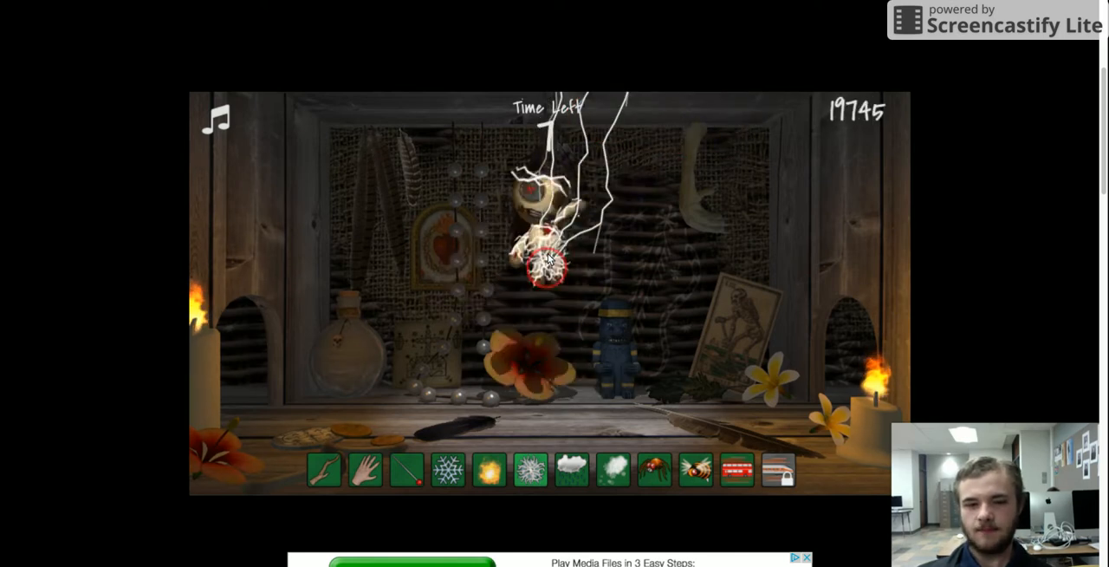
click(546, 199)
click(507, 171)
click(563, 164)
click(485, 152)
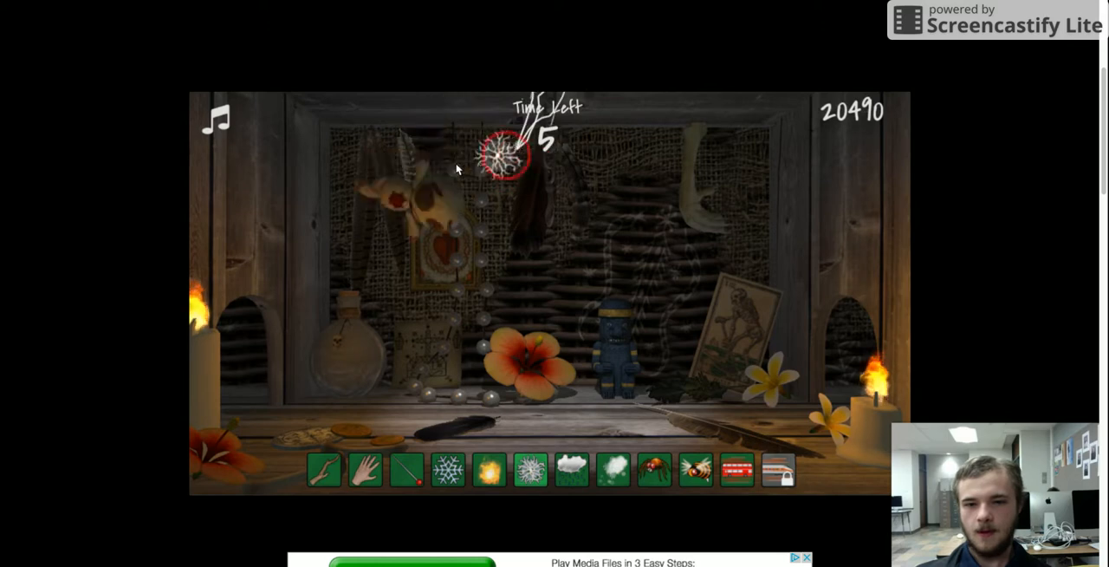
click(398, 199)
click(322, 378)
click(322, 378)
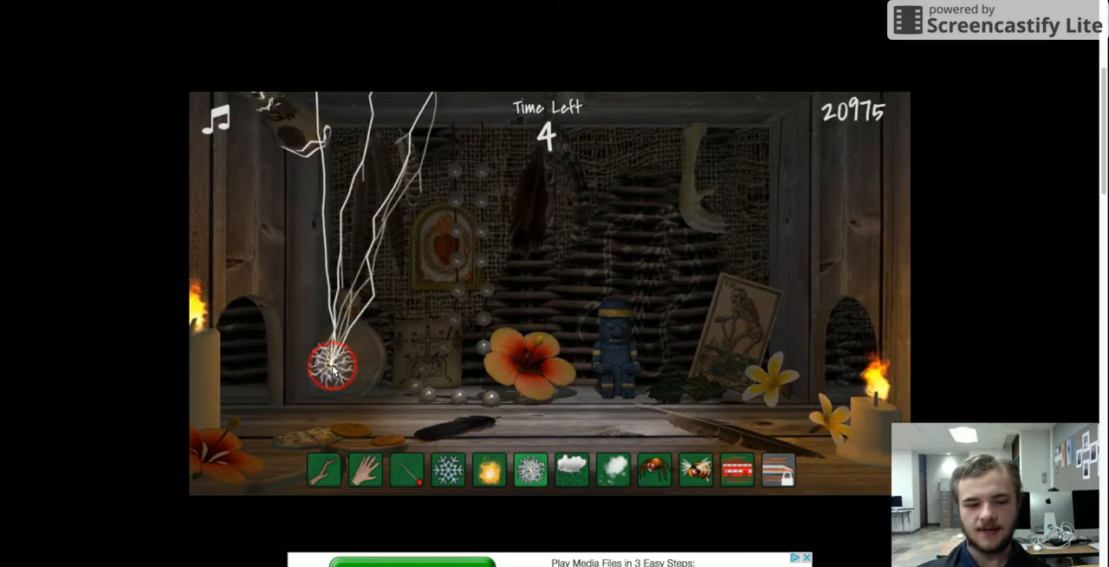
click(355, 173)
click(390, 165)
click(537, 174)
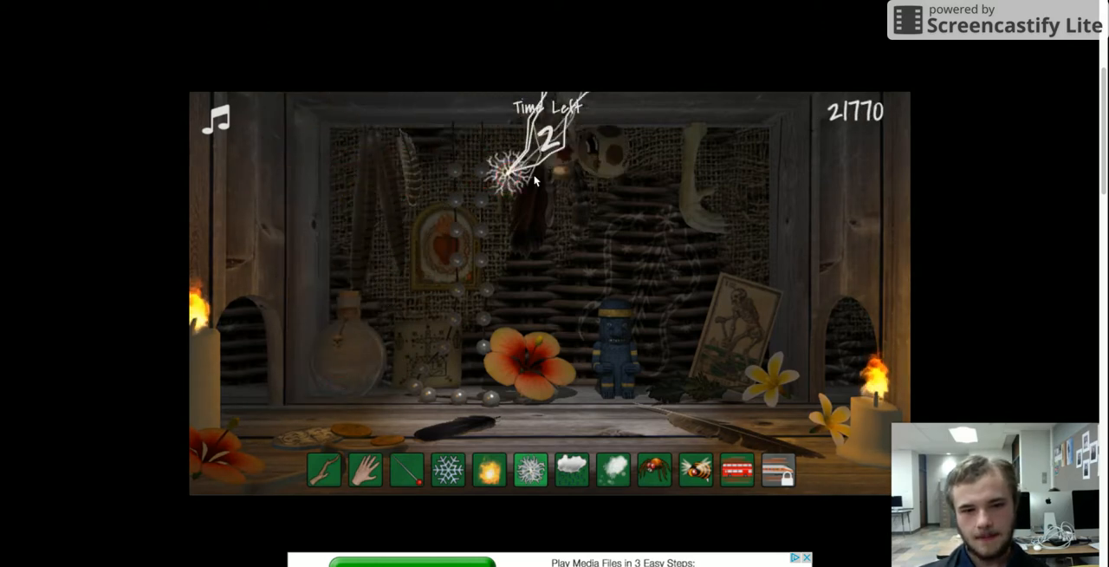
click(659, 187)
click(741, 212)
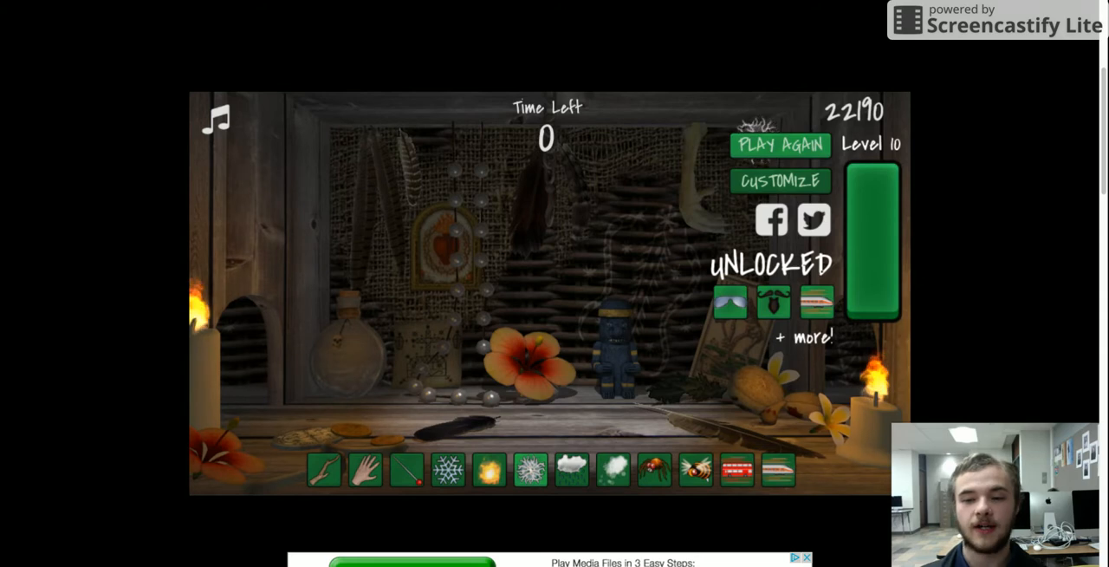
- Start another round from the Level 10 results screen
click(764, 144)
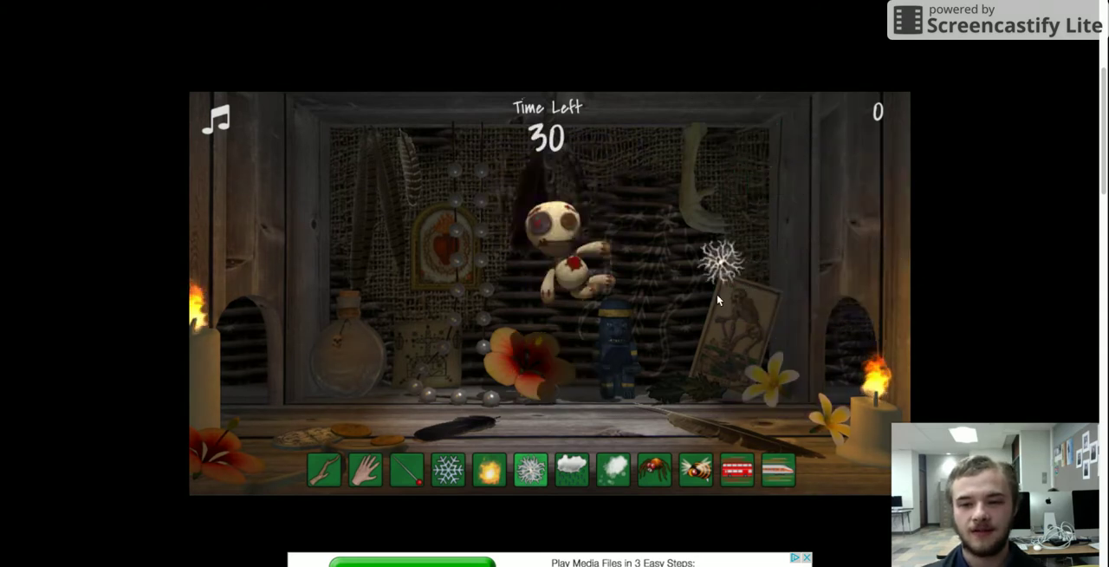
- Strike the hanging doll at centre with lightning, then send the train jinx across the scene
click(552, 231)
click(728, 381)
click(554, 200)
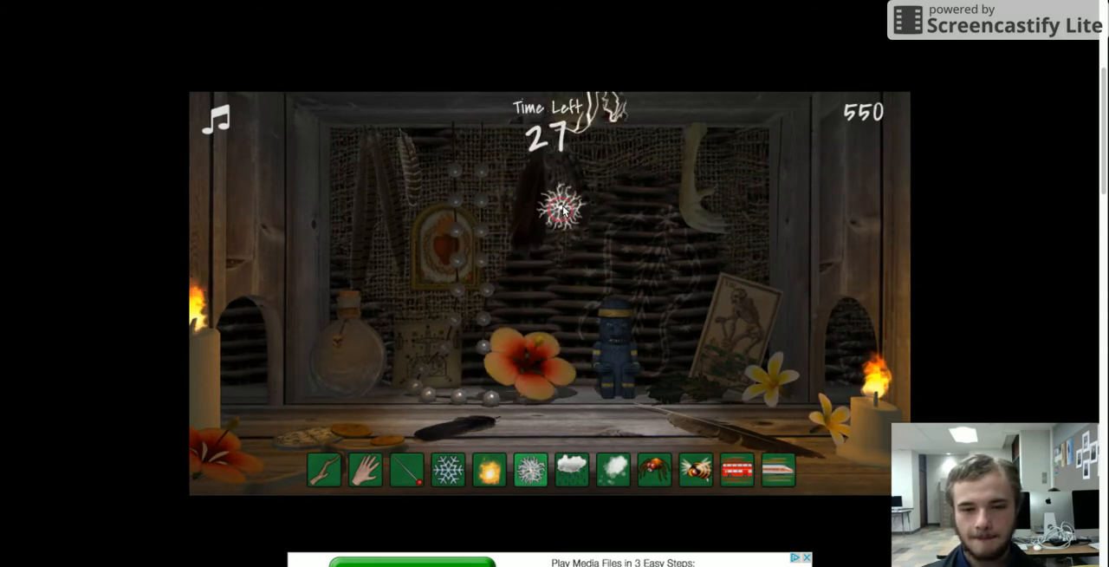
click(607, 217)
click(624, 173)
click(641, 243)
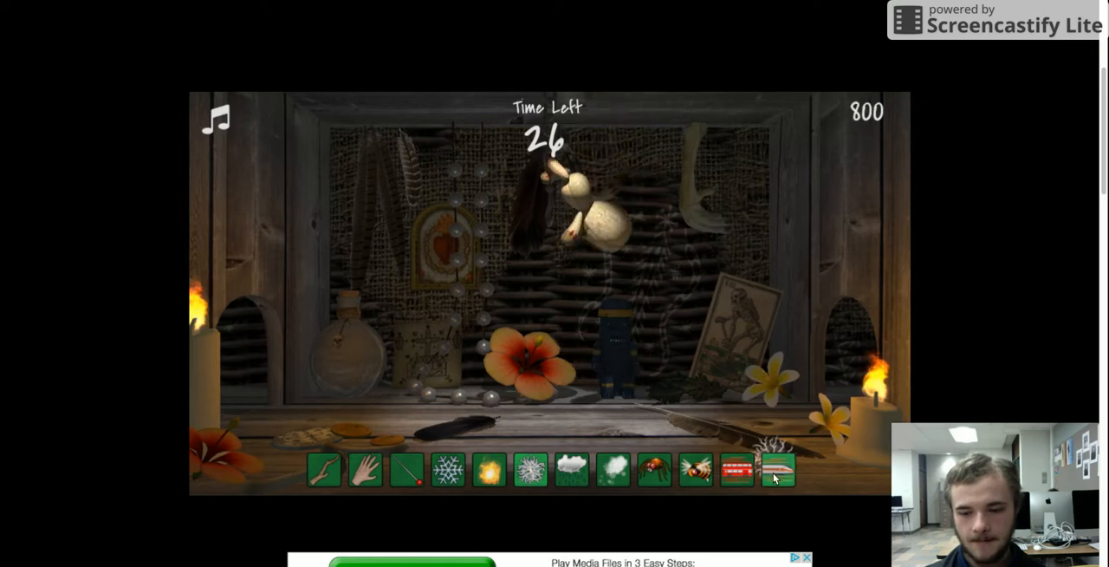
click(777, 470)
- Zap the doll as it swings from the upper right toward centre and rises left
click(607, 364)
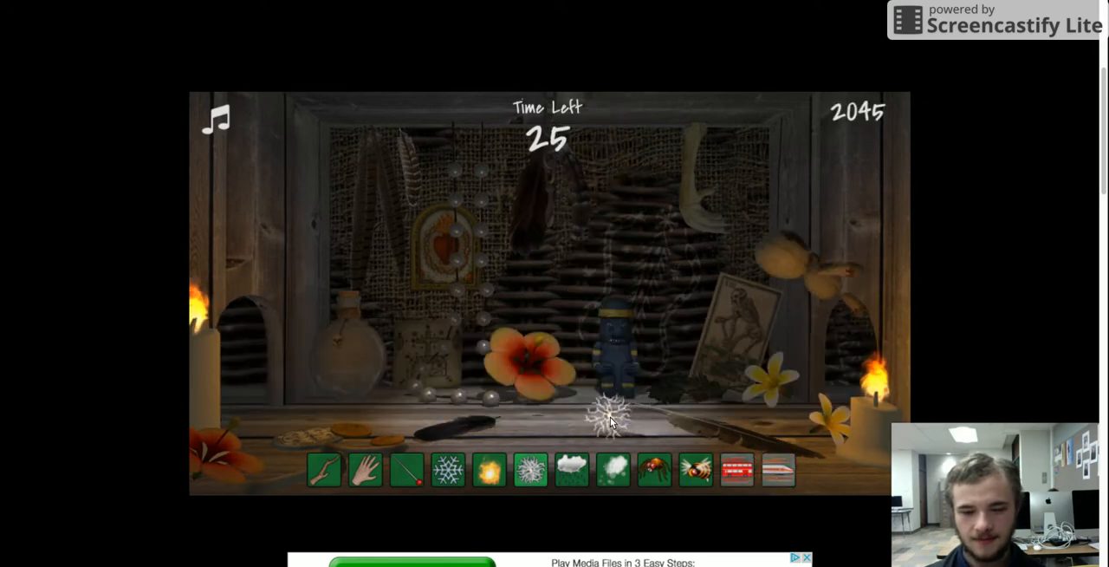
click(795, 313)
click(793, 277)
click(746, 156)
click(728, 122)
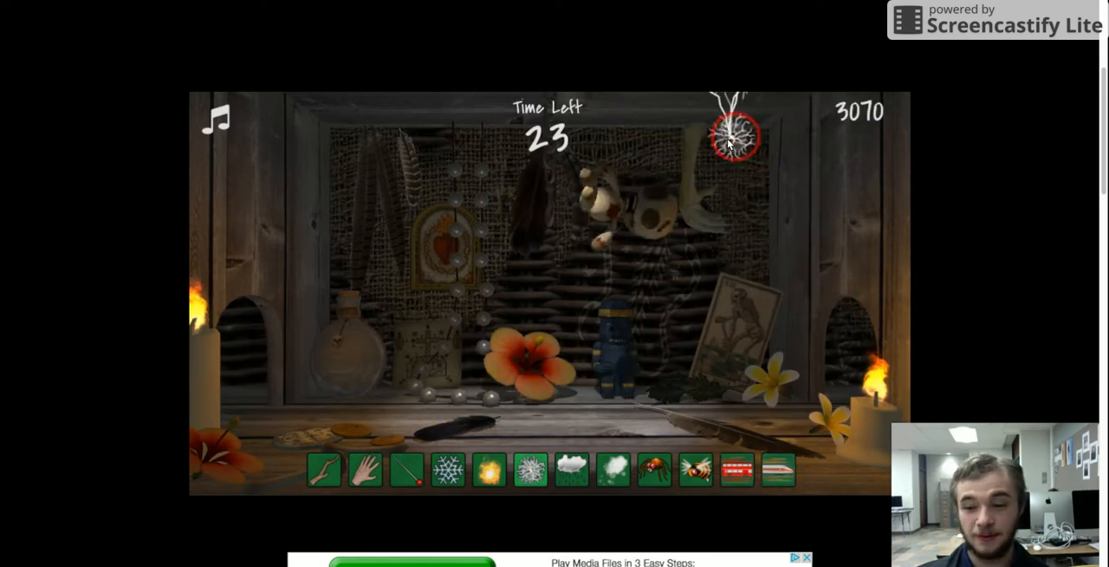
click(550, 304)
click(559, 356)
click(485, 173)
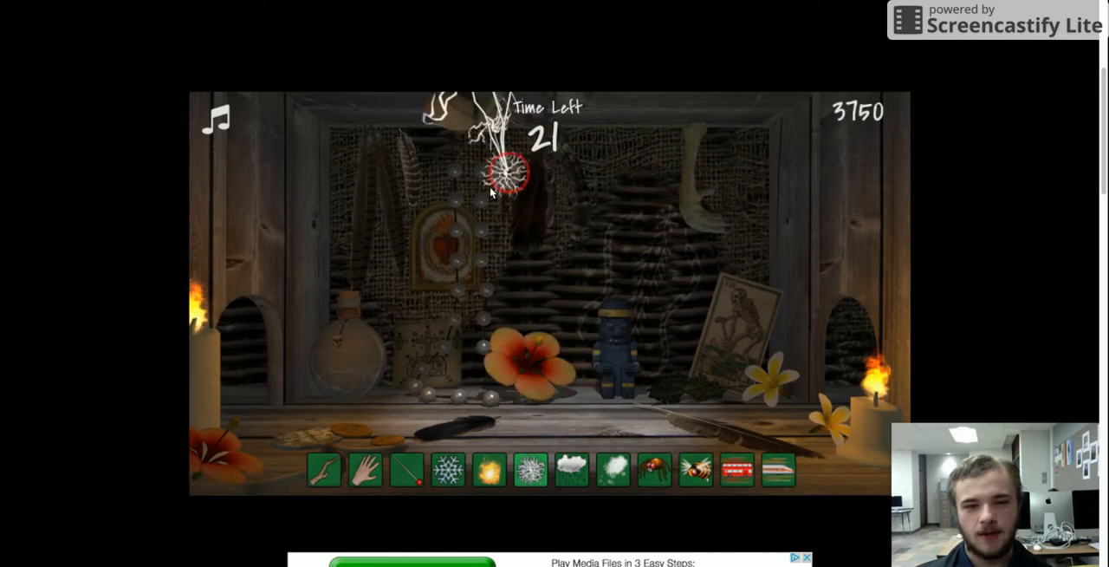
click(485, 195)
- Keep striking the doll with lightning as it falls and drifts to the top left
click(520, 148)
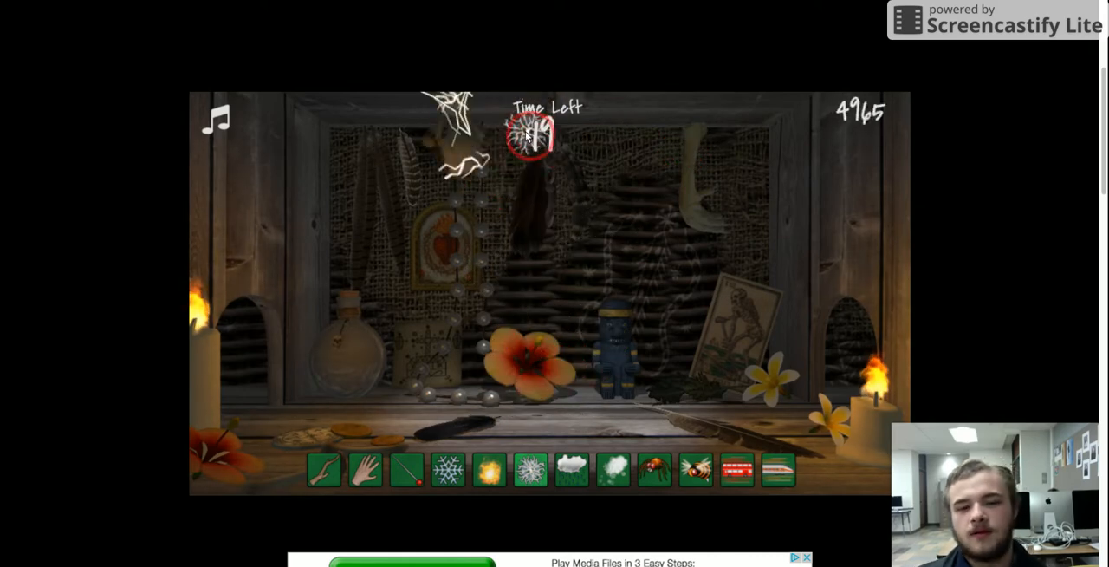
click(434, 143)
click(347, 390)
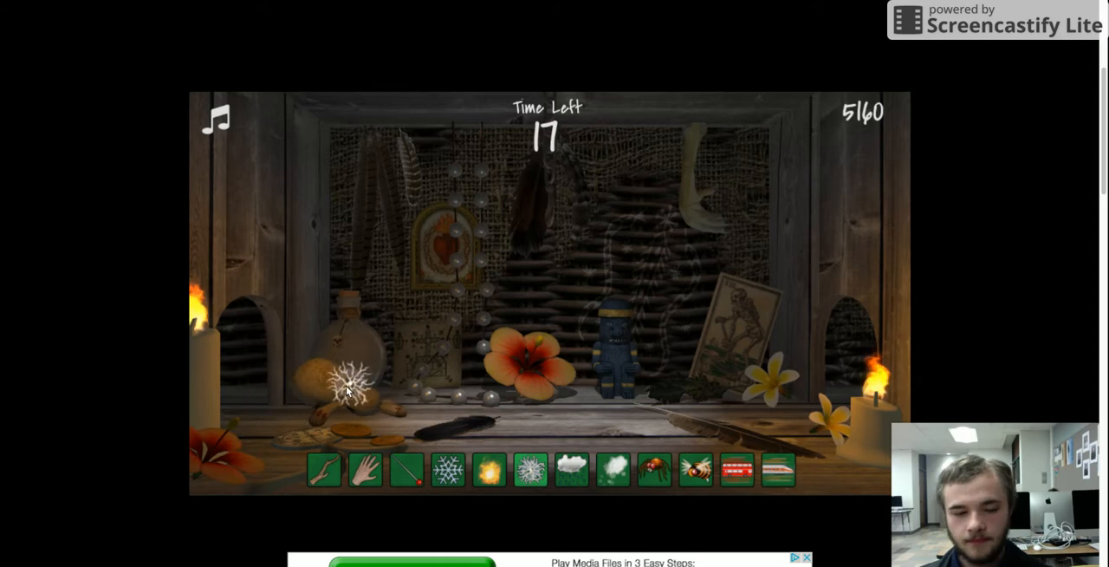
click(336, 386)
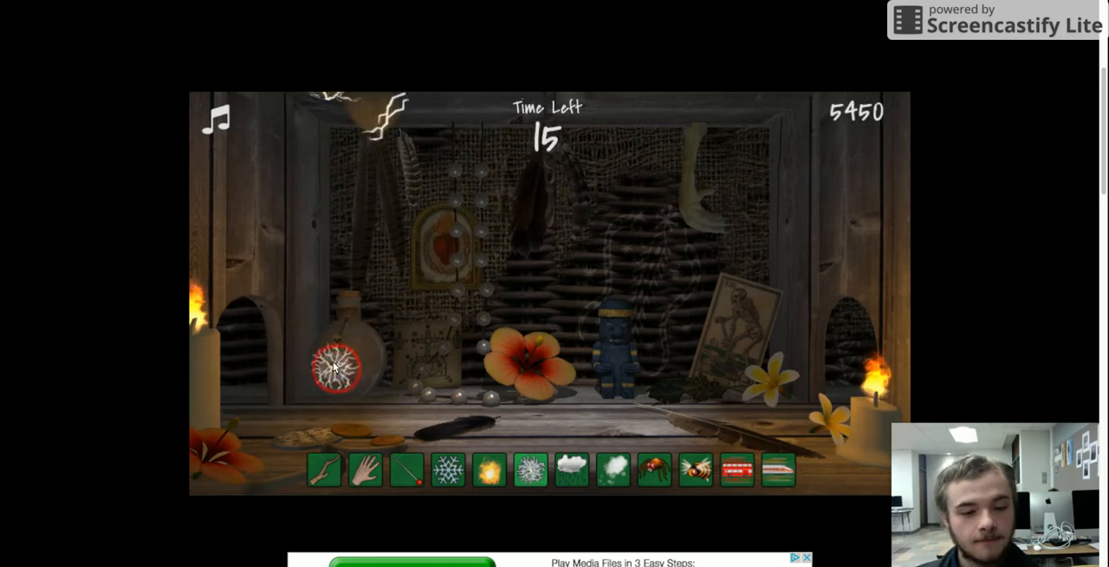
click(338, 251)
scroll(346, 260, down, 1)
click(373, 174)
click(375, 130)
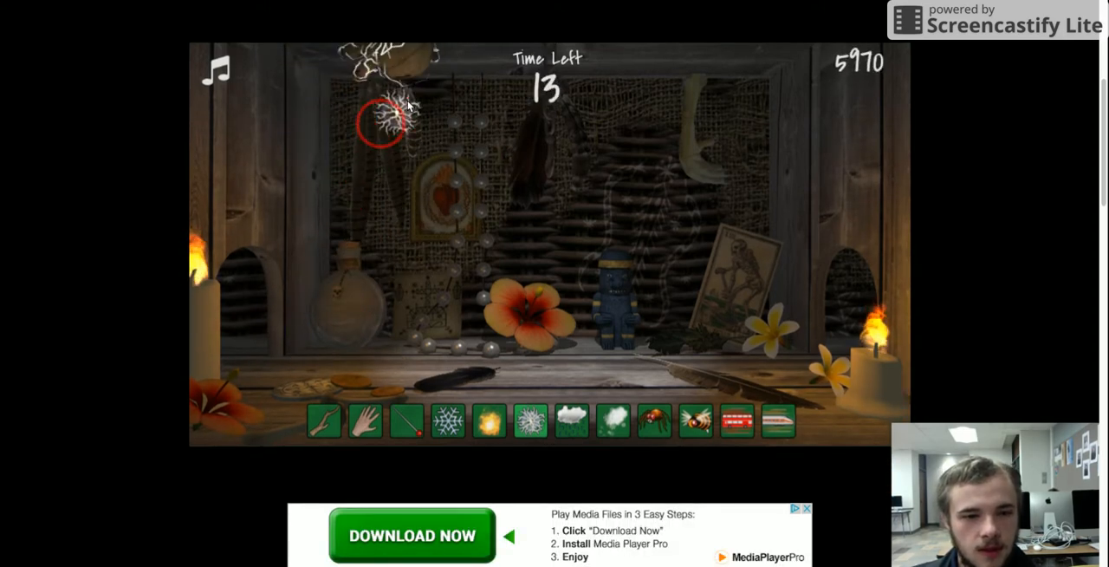
click(382, 104)
click(364, 87)
click(331, 89)
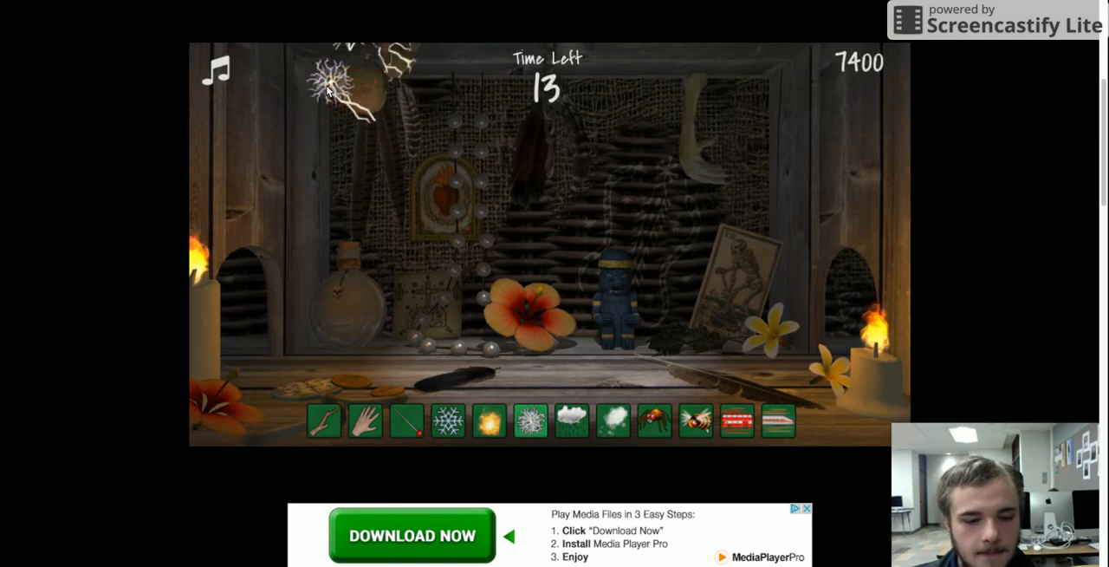
click(364, 69)
- Hit the doll on the right repeatedly, then strike the toy on the right side
click(667, 204)
click(692, 227)
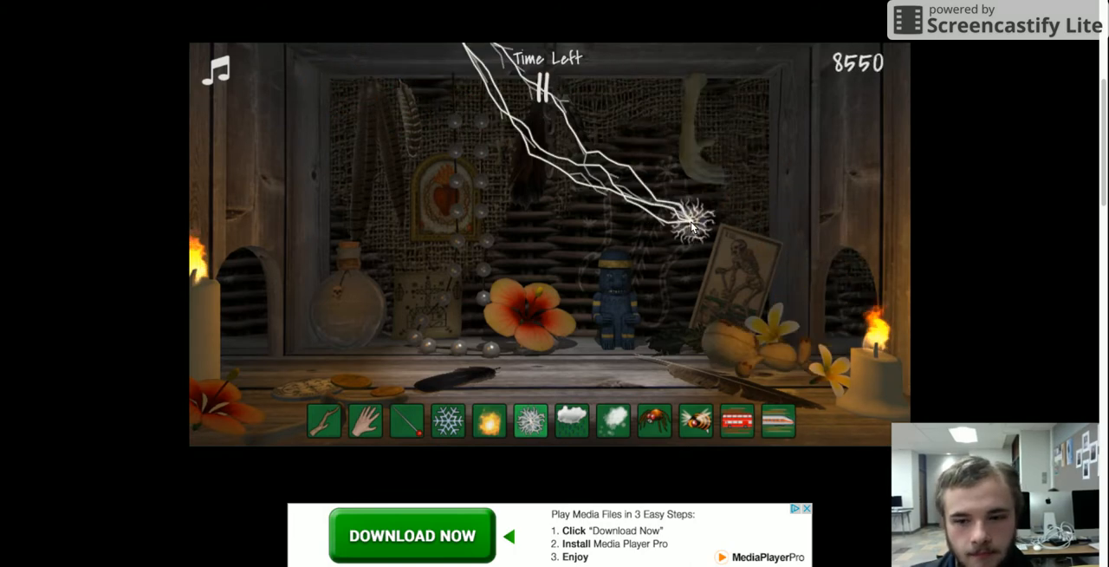
click(692, 227)
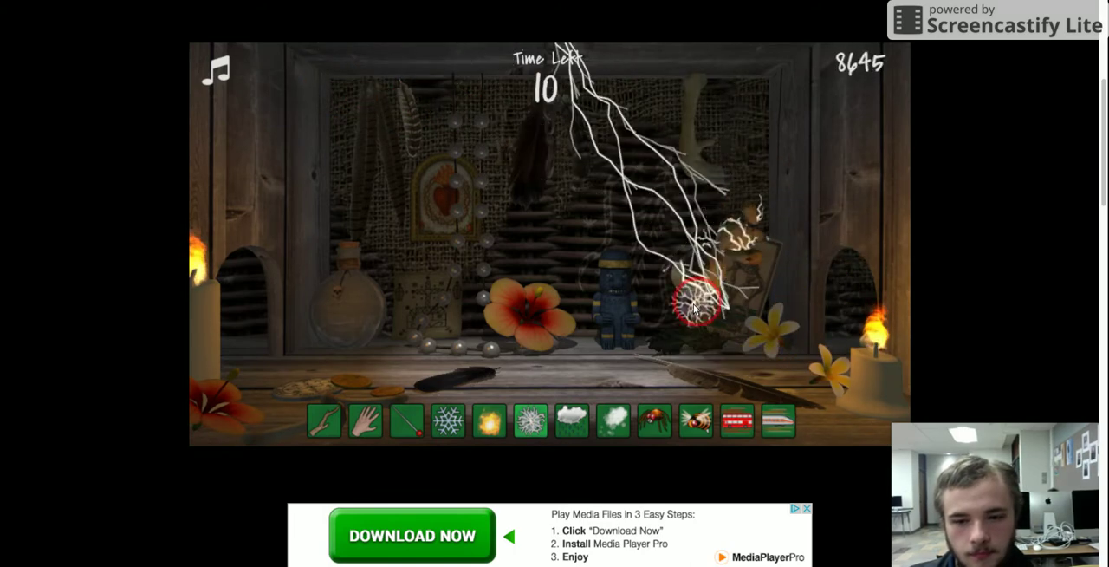
click(679, 219)
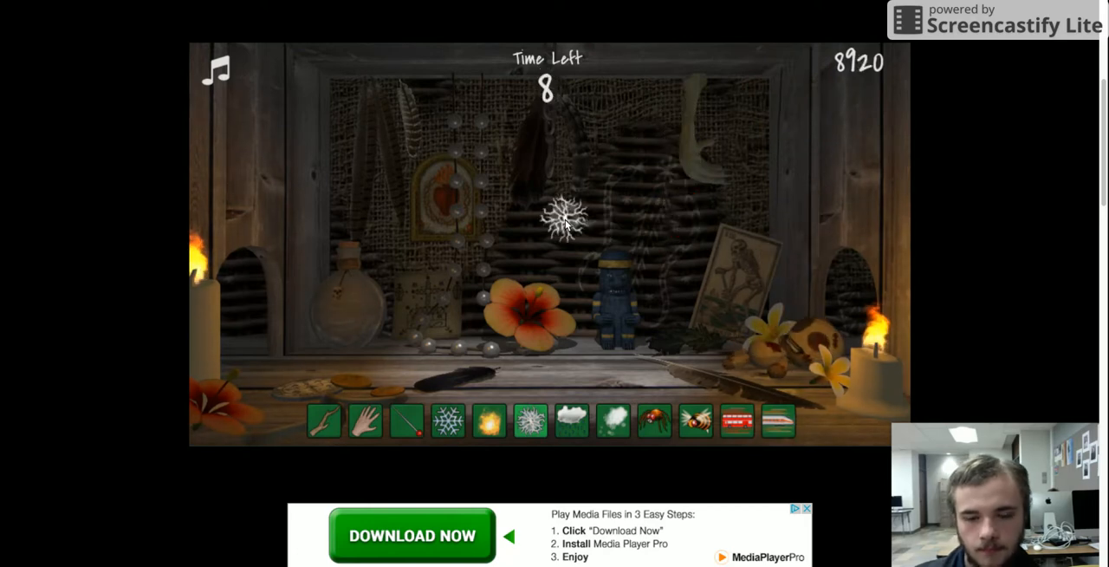
click(780, 347)
click(780, 156)
click(719, 86)
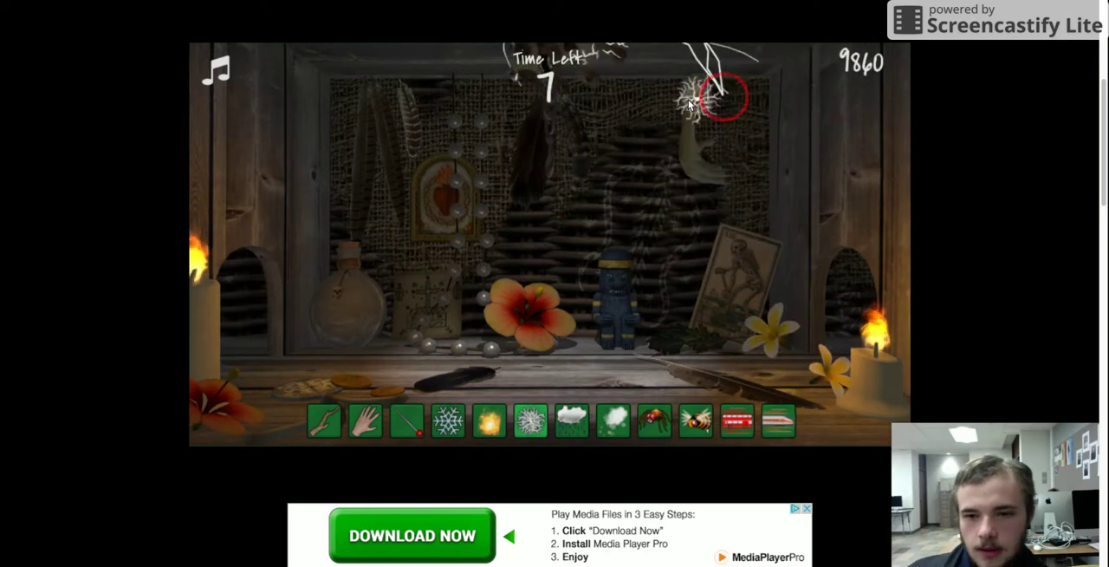
- Zap the upper-left toy and the doll at top right until the timer hits 0 at 12910 points
click(471, 172)
click(407, 156)
click(494, 78)
click(520, 103)
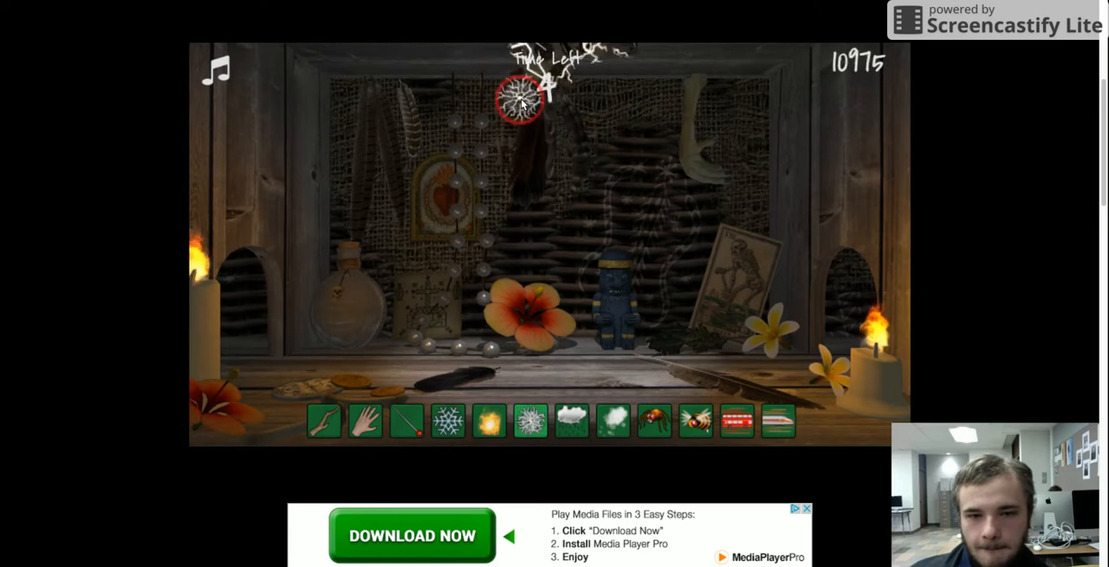
click(624, 95)
click(763, 122)
click(806, 139)
click(698, 103)
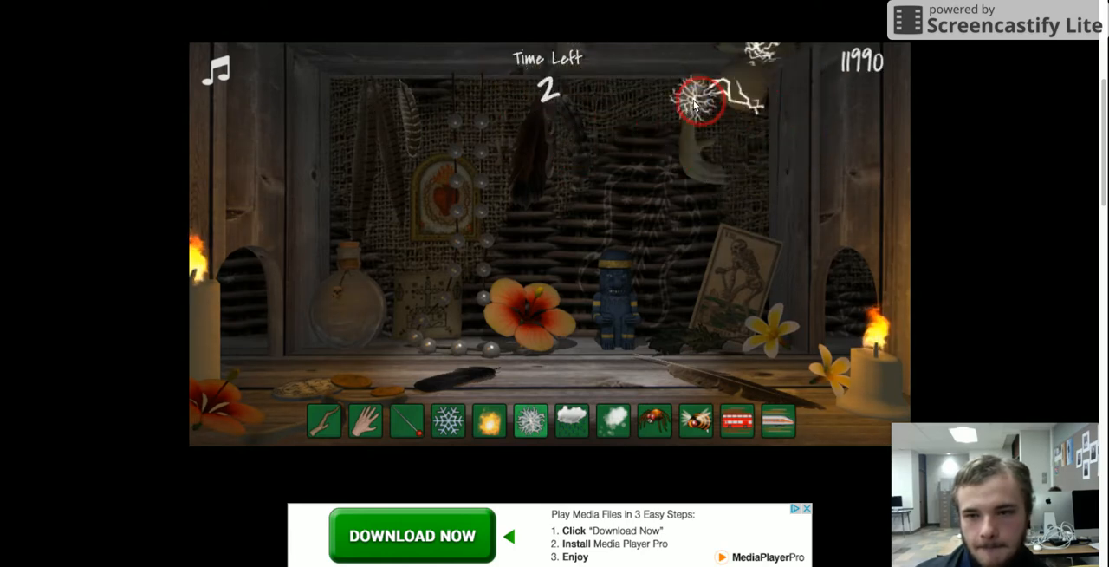
click(780, 95)
click(607, 104)
click(459, 104)
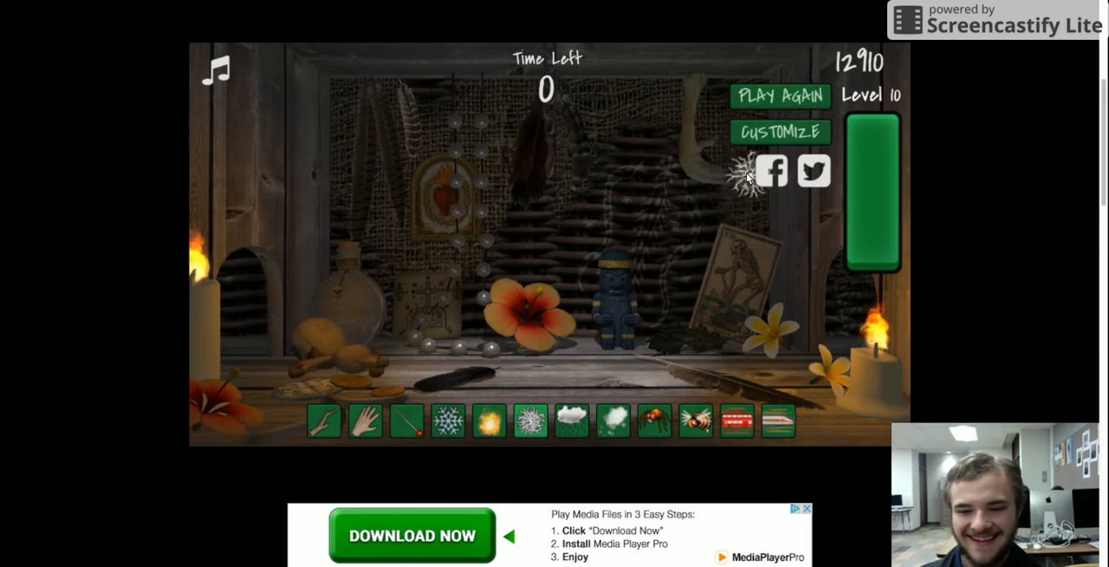
scroll(687, 207, up, 1)
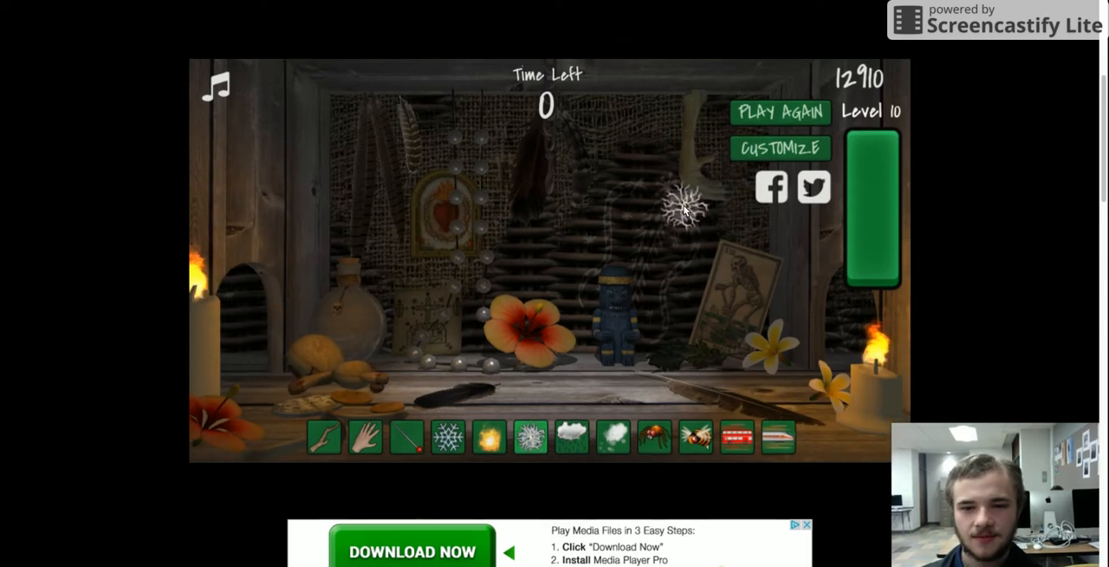
scroll(686, 206, up, 1)
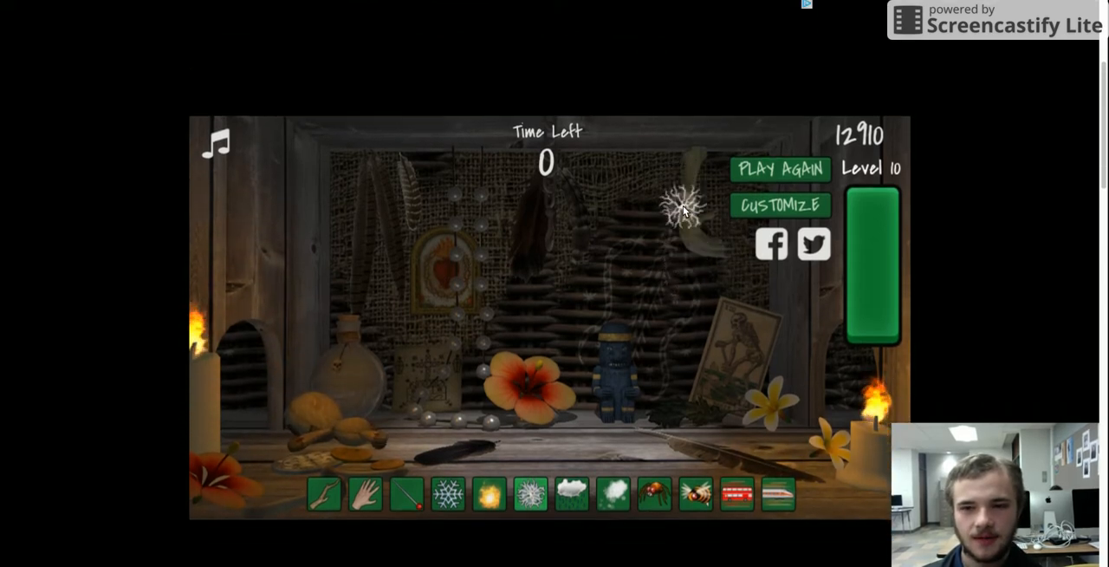
- Choose CUSTOMIZE on the results panel to reach the doll dressing-up screen
click(780, 205)
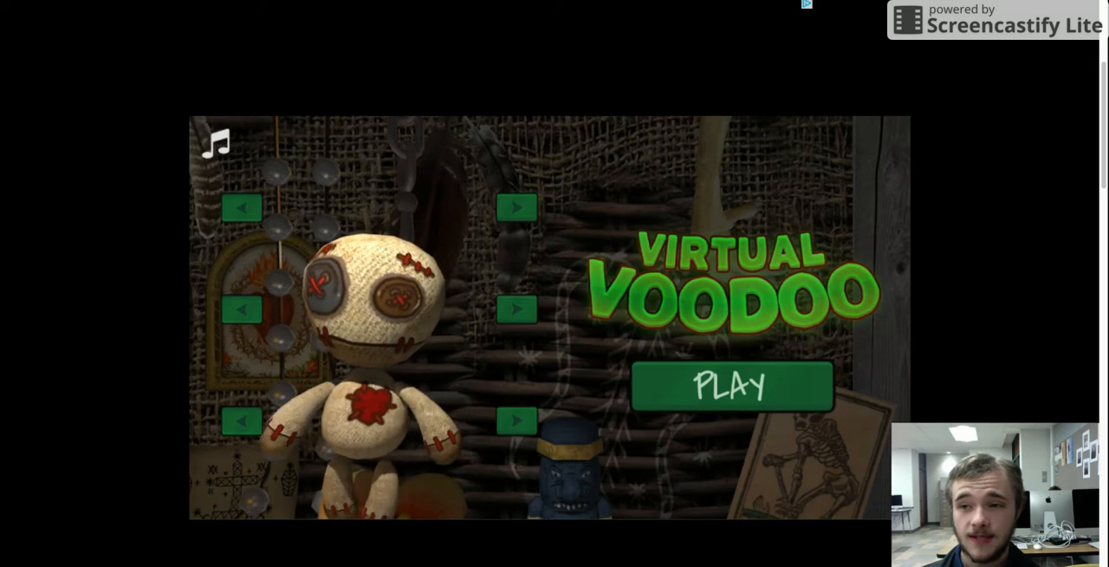
- Cycle through the head accessories back to none and change the doll's face detail
click(517, 208)
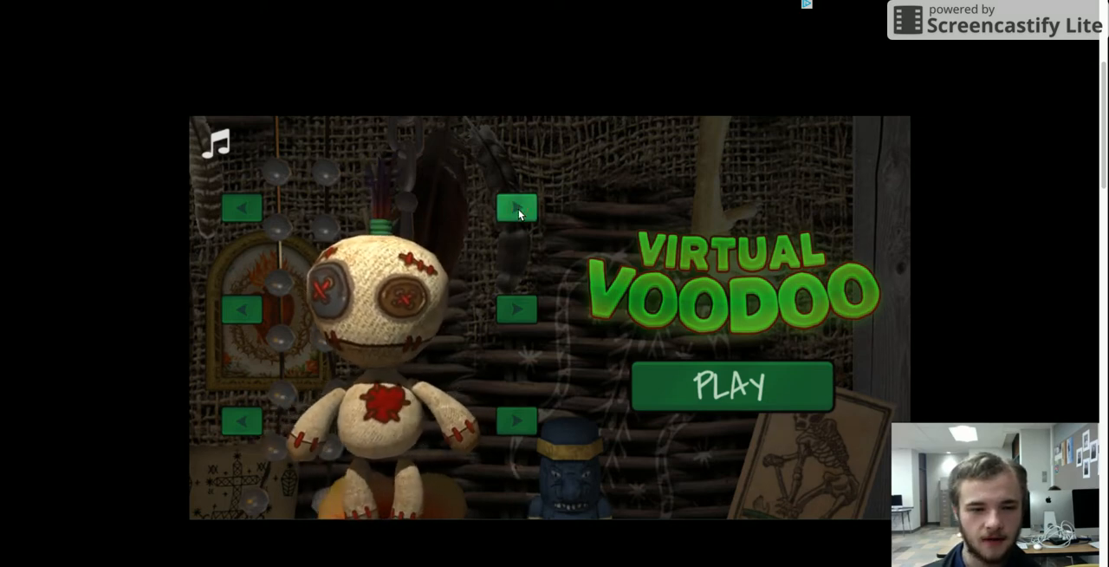
click(518, 209)
click(517, 212)
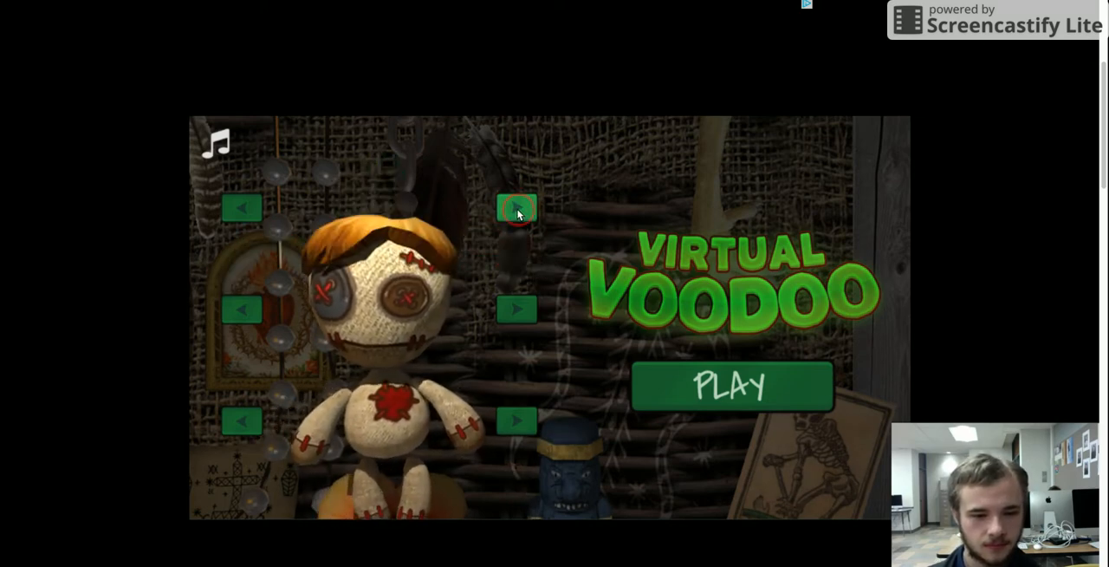
click(517, 212)
click(518, 209)
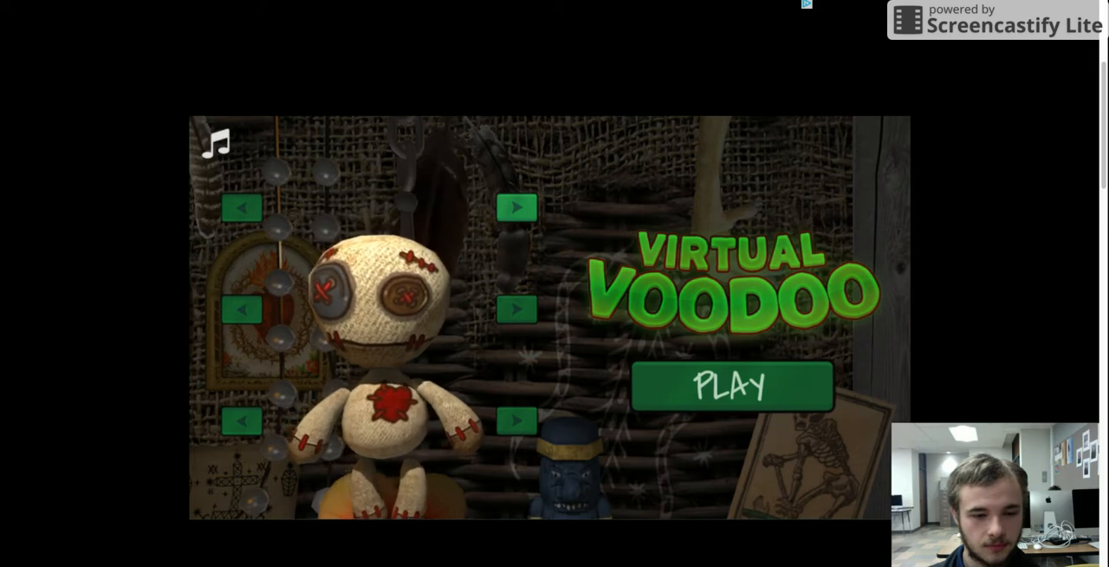
click(510, 306)
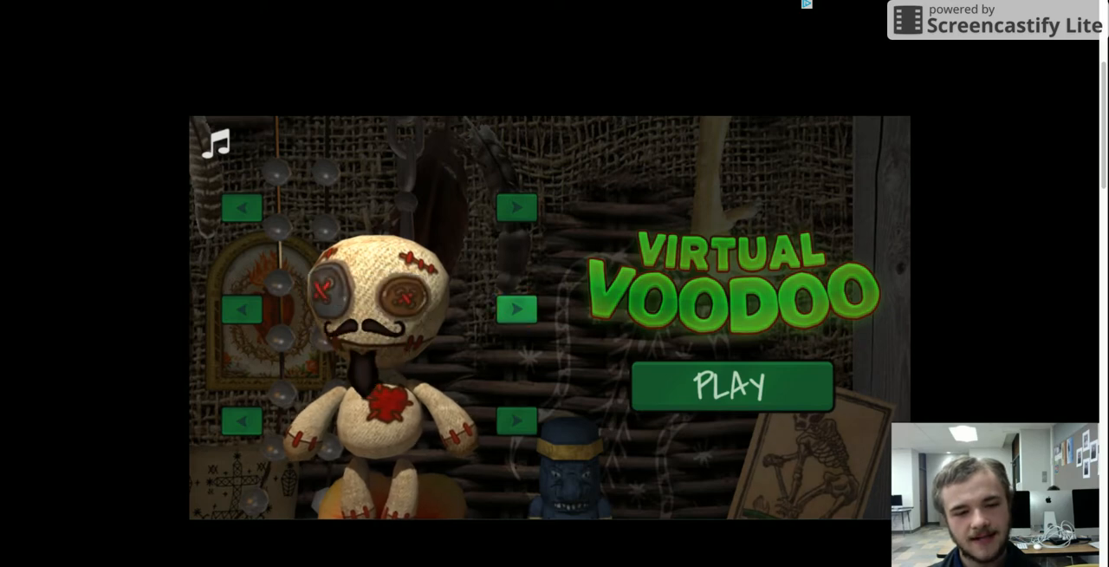
- Cycle outfits to the blue floral dress, switch the hair to red pigtails, and close the ad
click(510, 416)
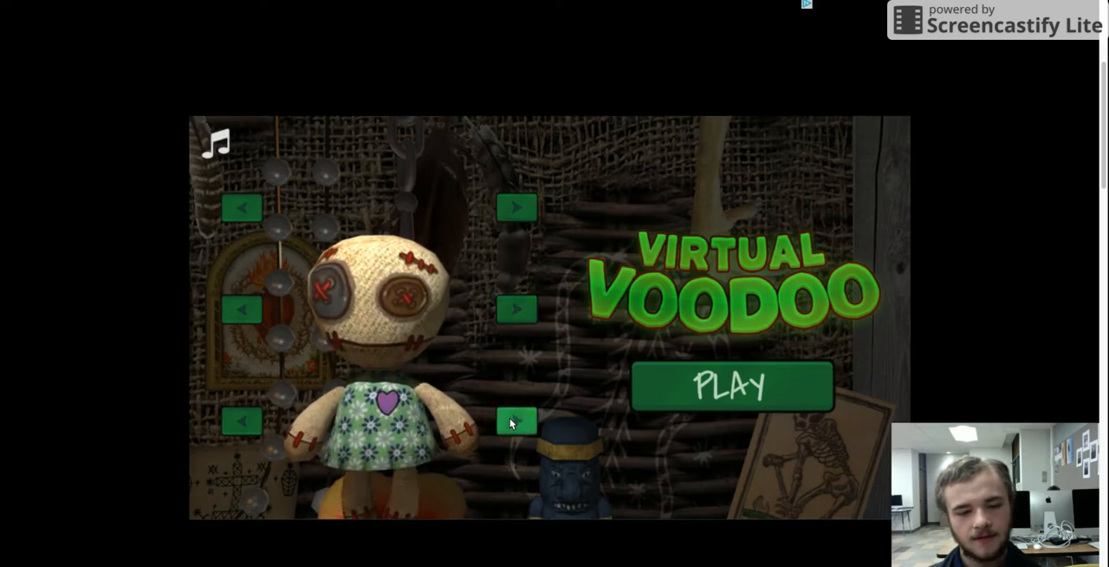
click(510, 417)
click(509, 417)
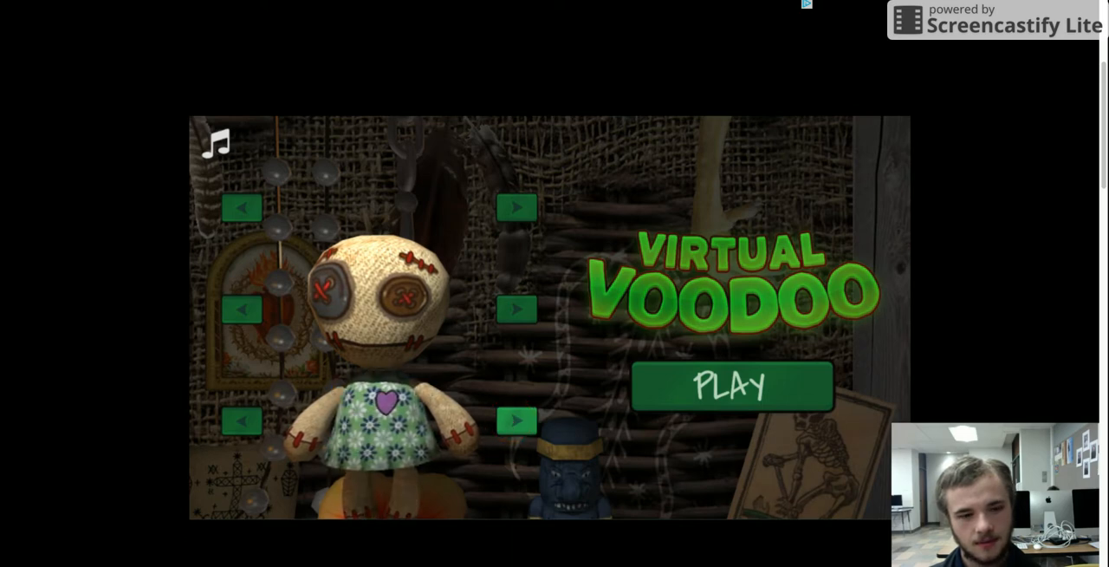
click(520, 212)
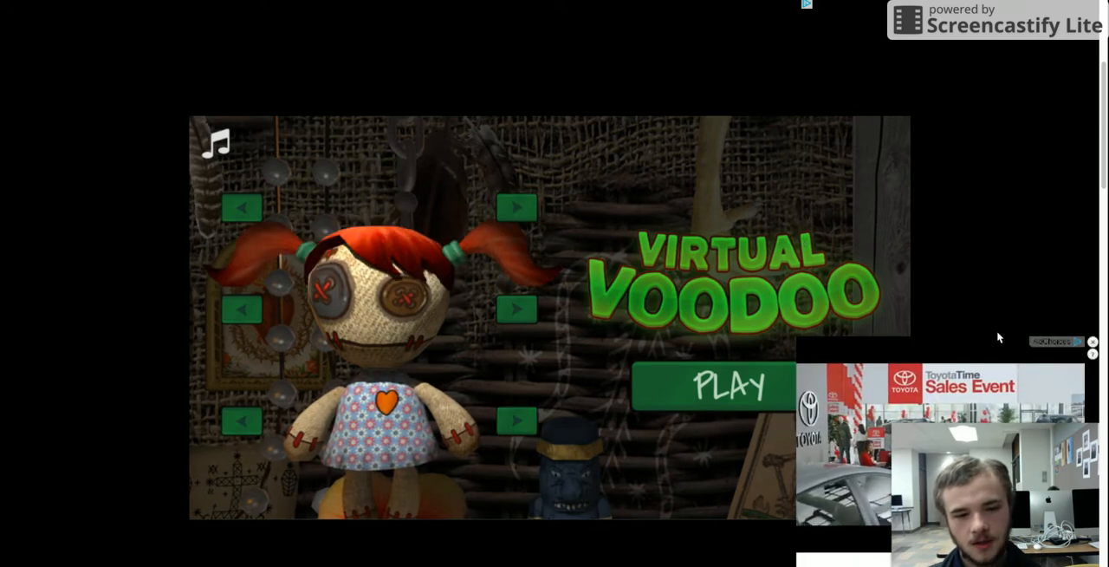
click(1093, 341)
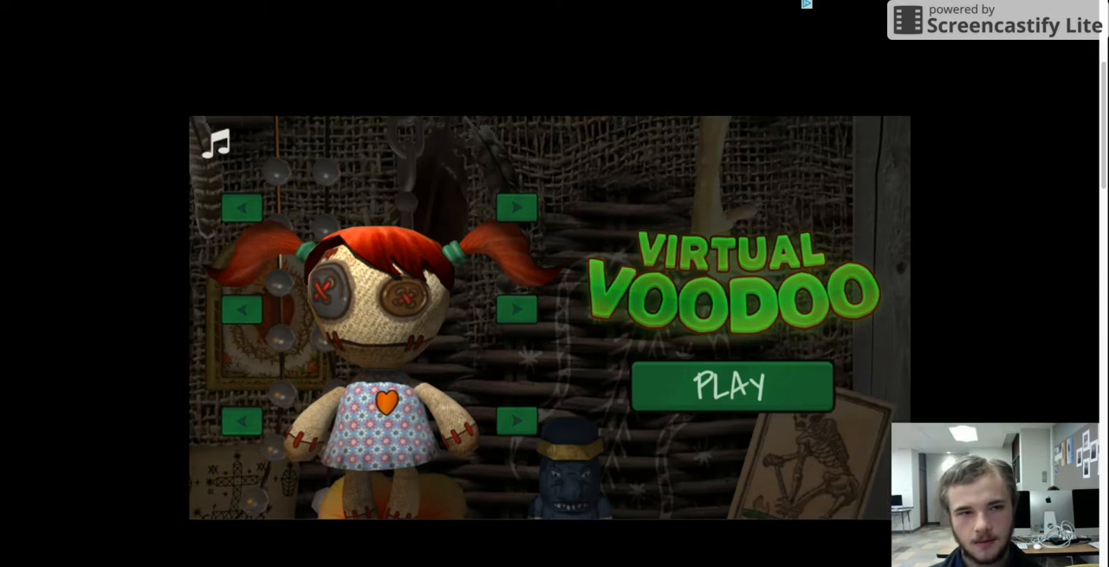
- Change the hairstyle to brown pigtails with blue ties, keeping the floral dress
click(517, 206)
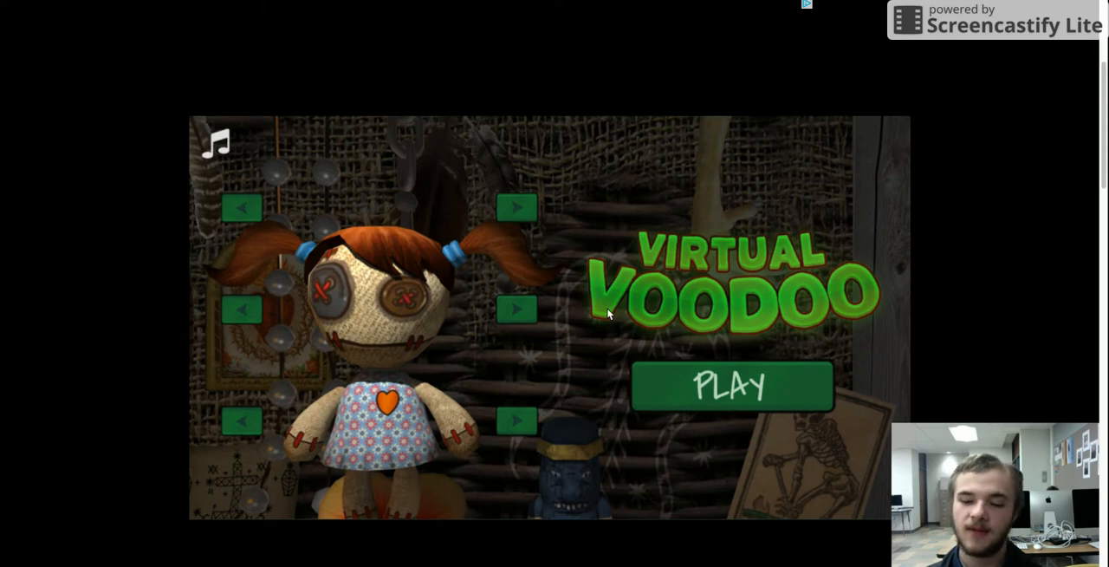